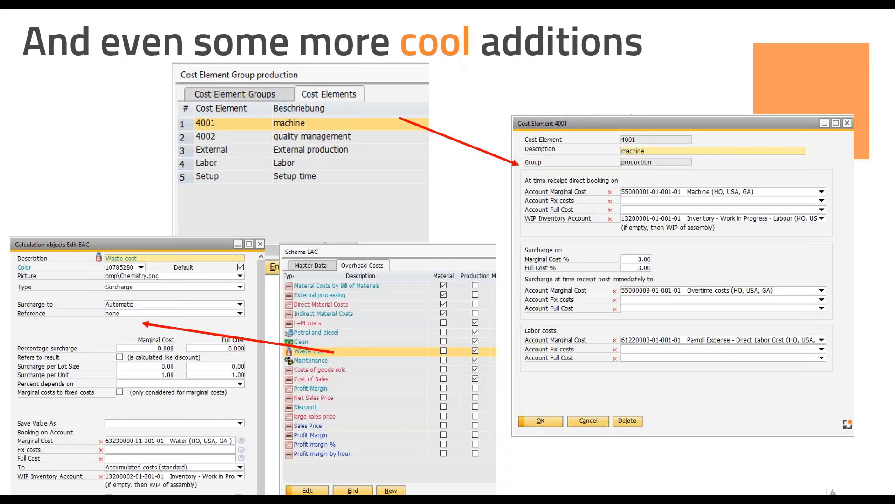
key("Right")
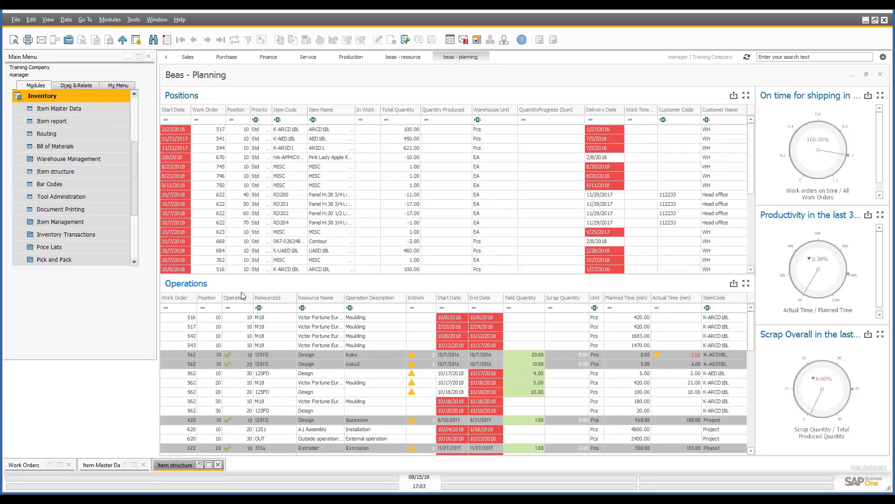
Open the Configuration wizard under System Initialization in Administration.
left_click(61, 95)
scroll(82, 112, "up", 2)
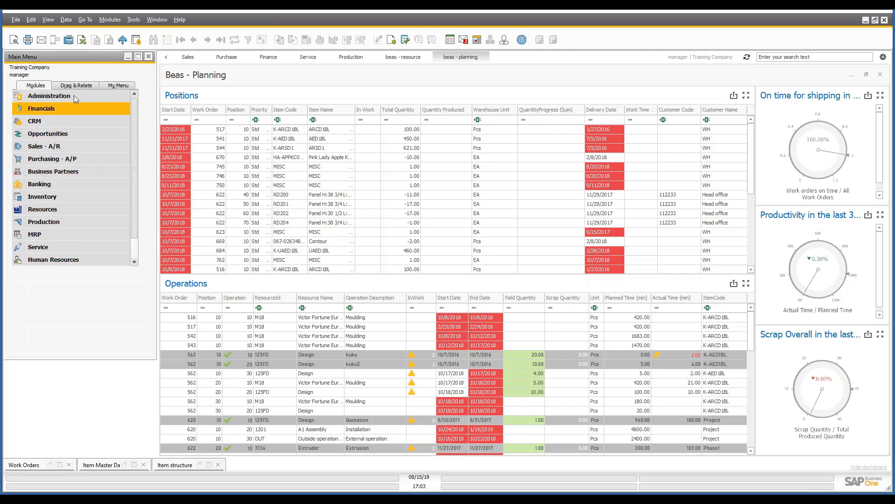
left_click(74, 95)
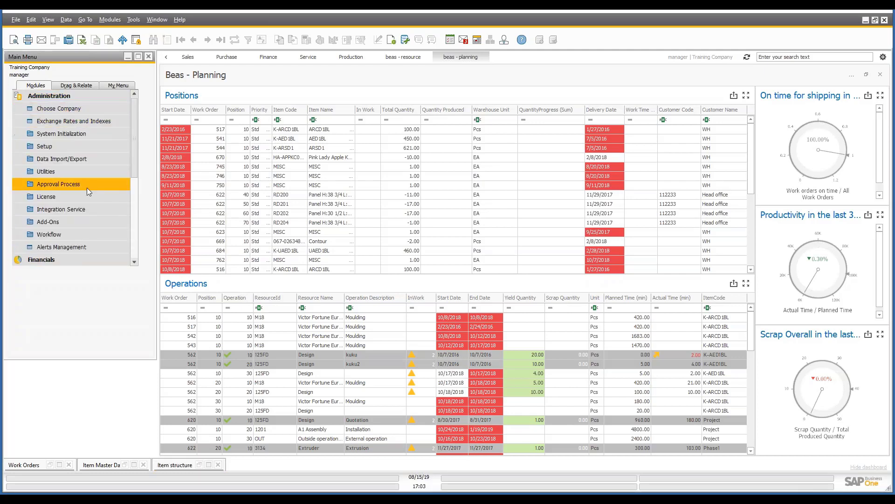
left_click(80, 134)
left_click(79, 134)
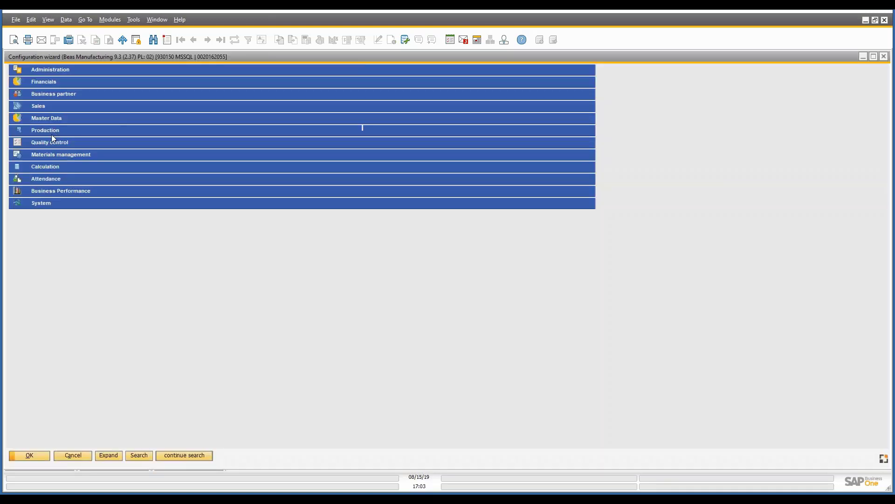
Expand the Account setting options under Valuation and booking of assembly in the wizard's Production section.
left_click(54, 131)
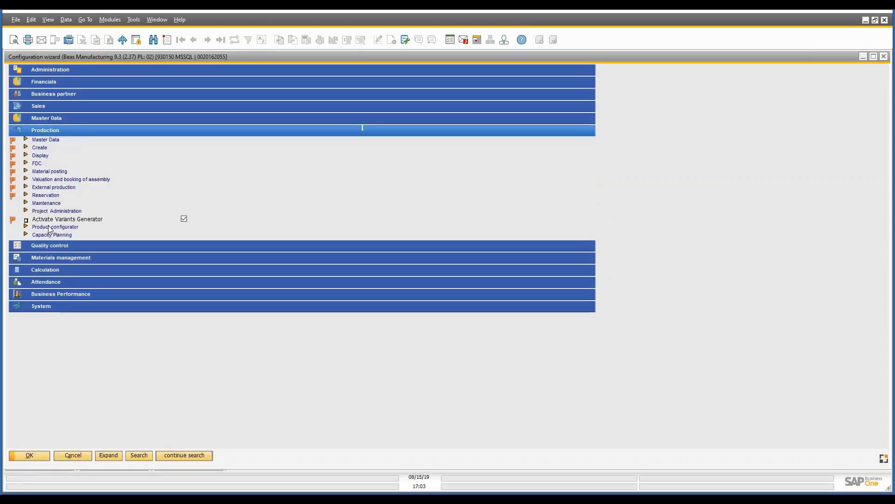
left_click(27, 182)
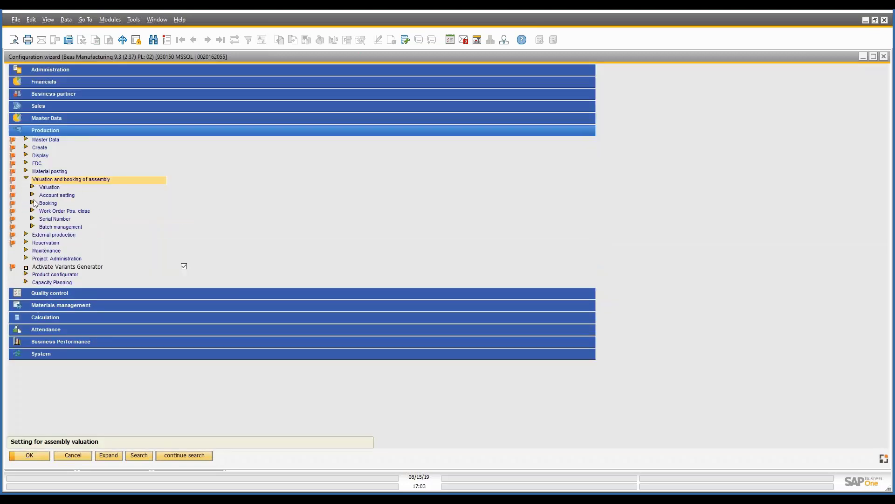
left_click(33, 198)
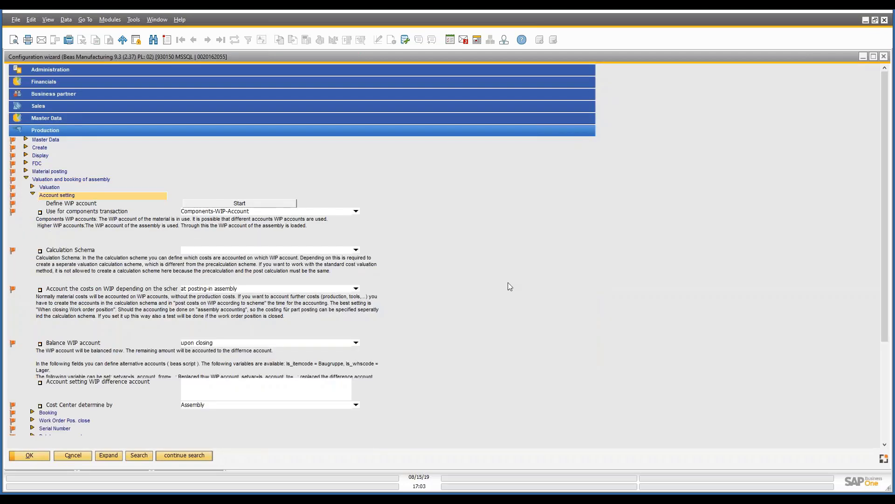
scroll(508, 282, "up", 2)
scroll(537, 290, "down", 4)
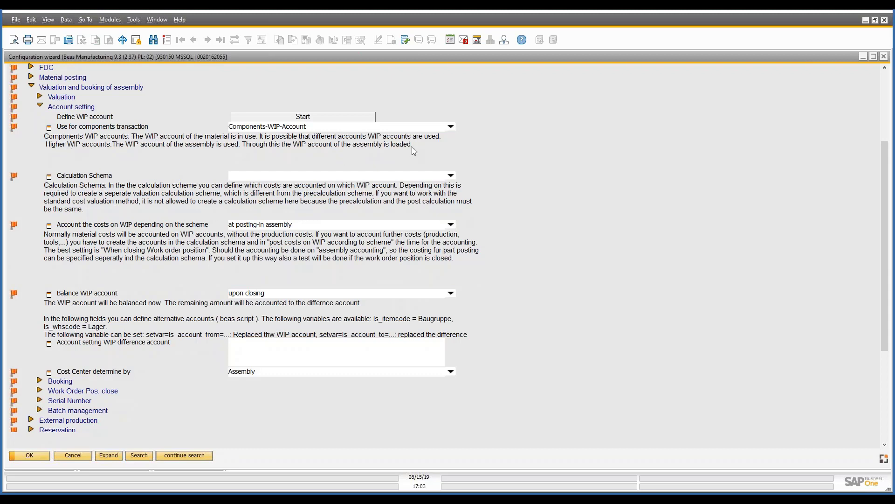
Review the choices for component WIP transactions and scheme-based cost posting, and the WIP difference account script field.
left_click(449, 127)
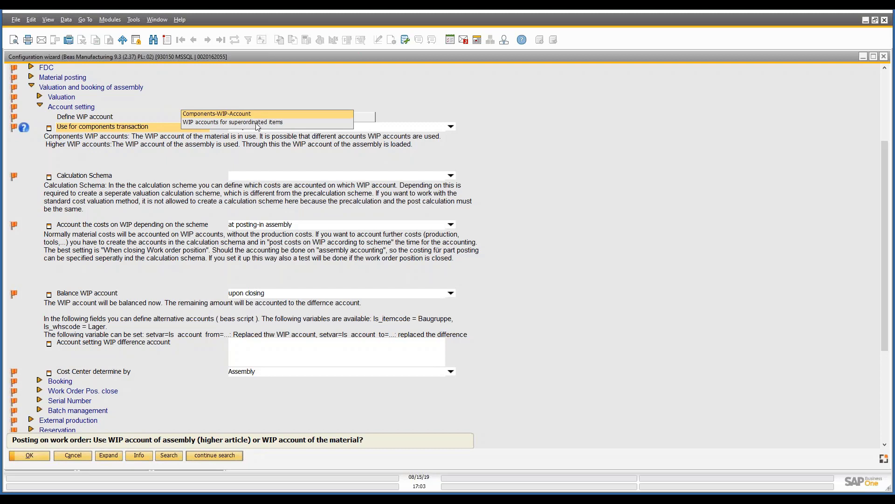
left_click(588, 165)
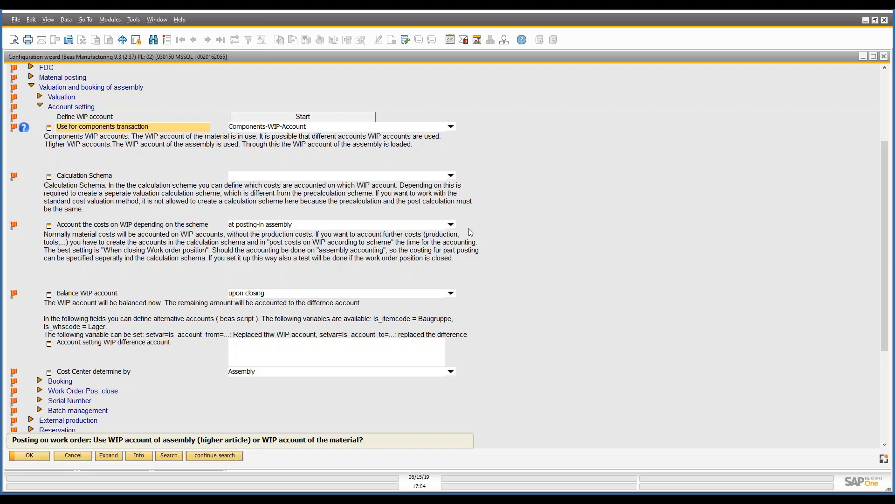
left_click(451, 225)
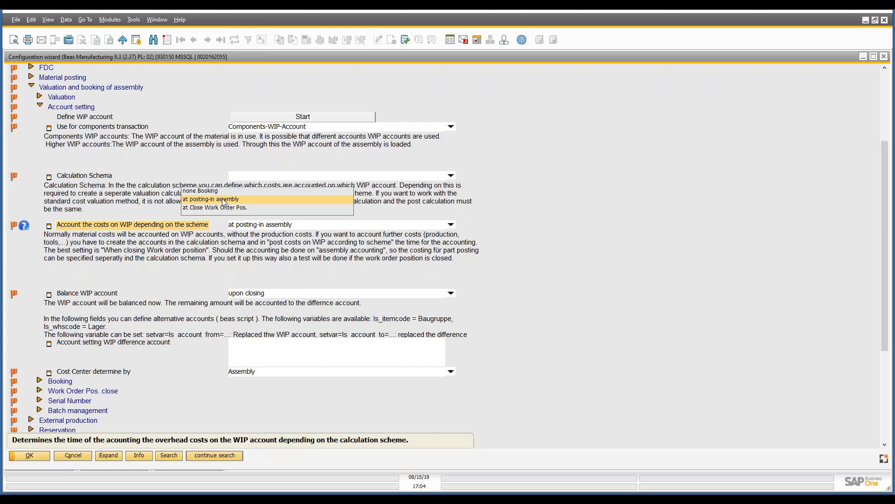
left_click(558, 288)
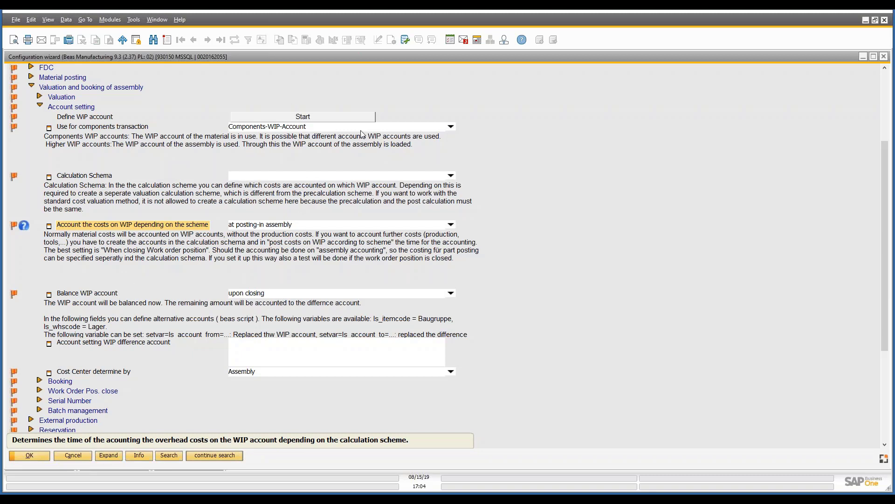
left_click(237, 352)
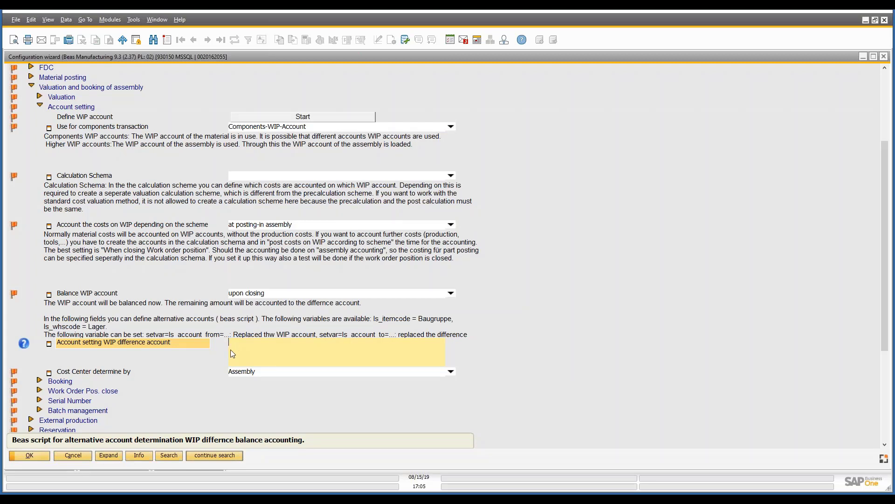
Open the Item Groups setup for inventory from the Administration module.
left_click(110, 19)
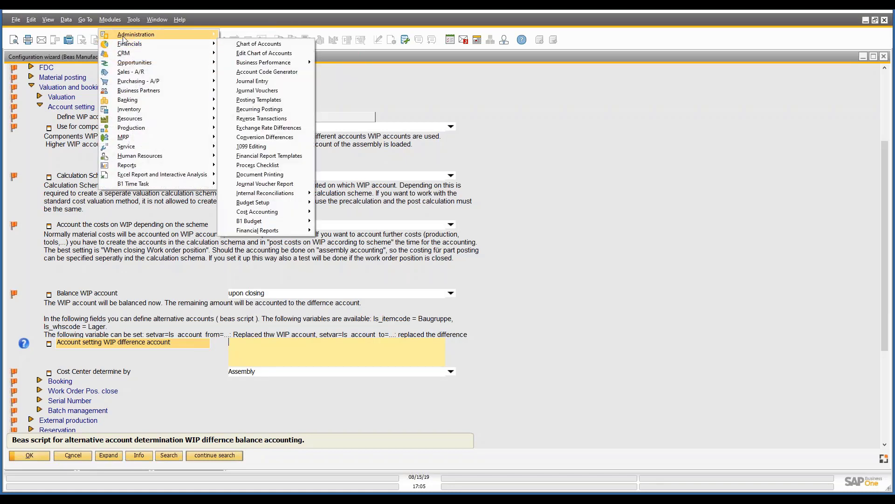
mouse_move(124, 40)
mouse_move(266, 55)
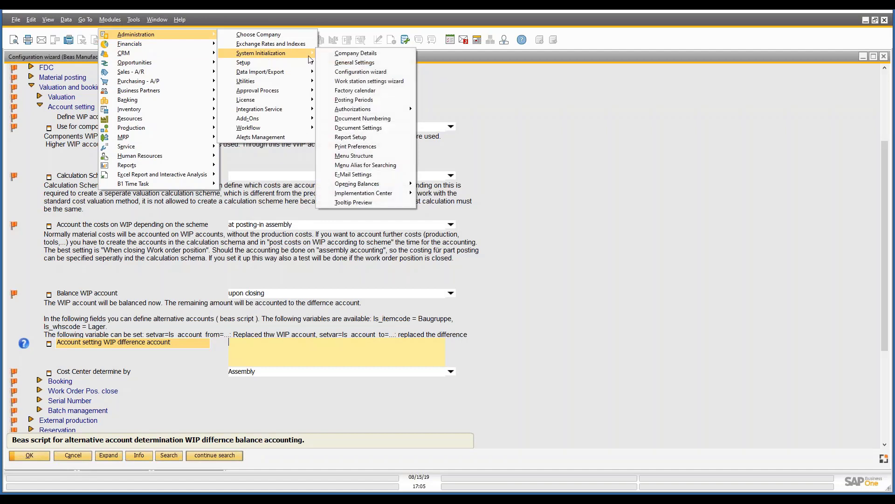
mouse_move(301, 63)
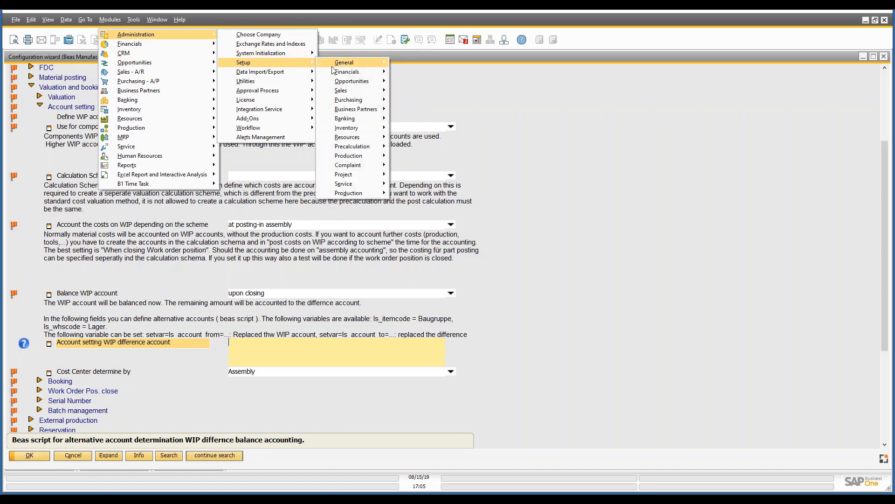
mouse_move(348, 127)
left_click(415, 130)
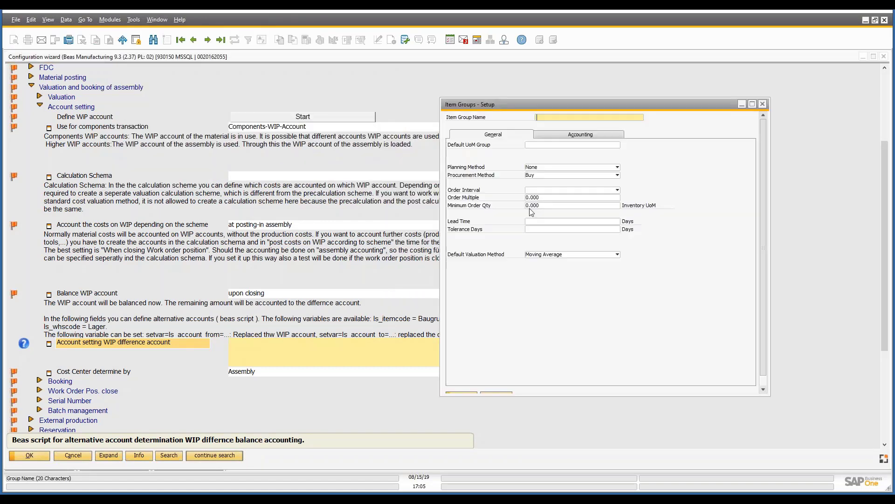
Examine the accounting of the item group "beas make", including its WIP inventory variance account, and close the setup window.
type("beas buy")
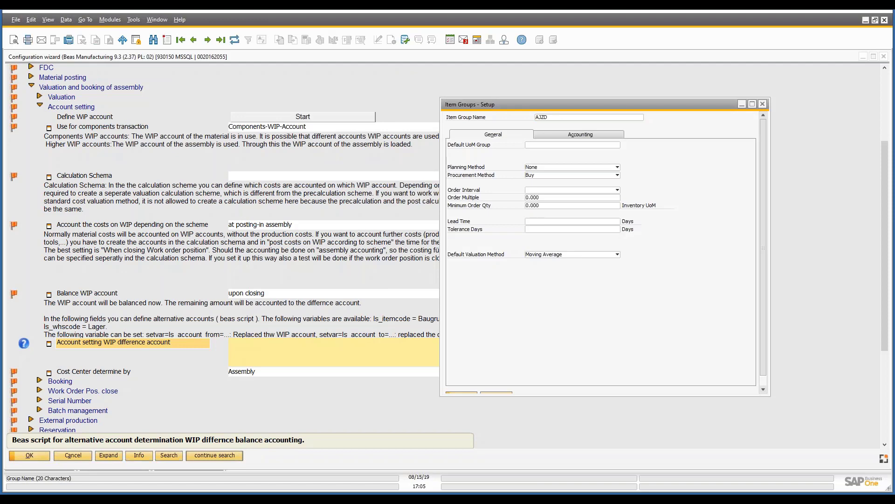
key("BackSpace")
key("BackSpace")
key("BackSpace")
type("make")
left_click(558, 136)
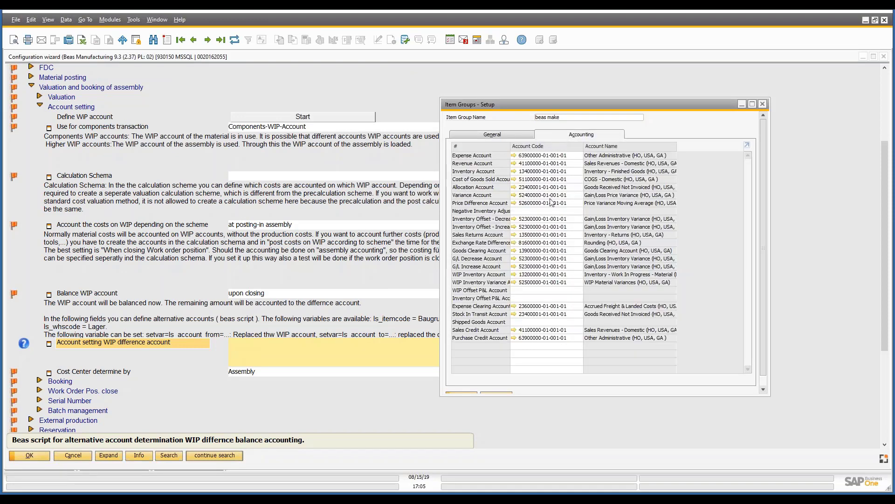
left_click(537, 282)
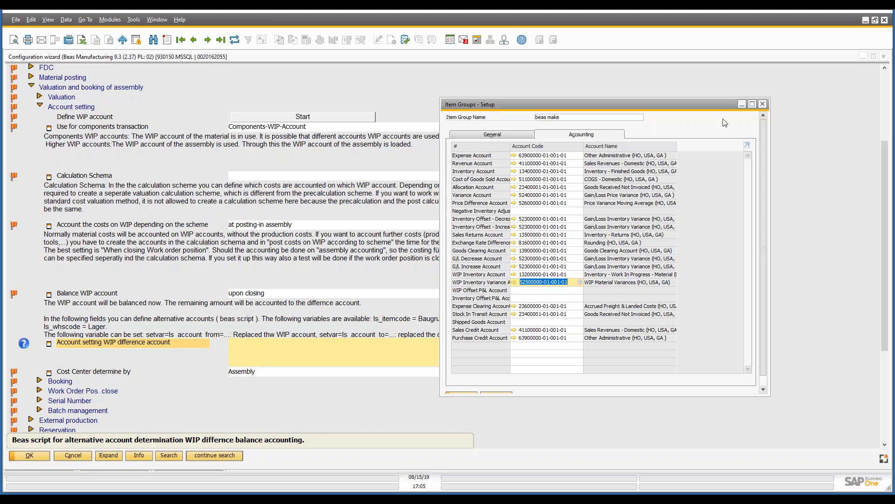
left_click(762, 104)
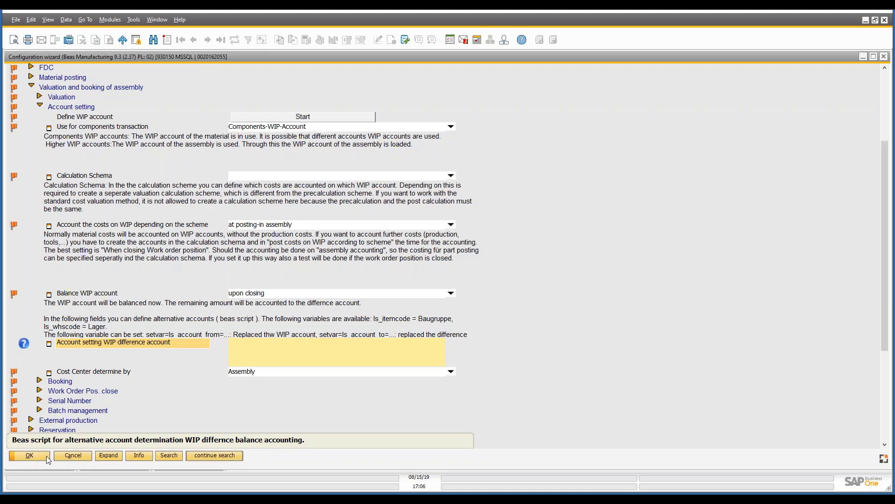
Confirm the Configuration wizard and bring up the minimized Item structure window maximized.
left_click(29, 456)
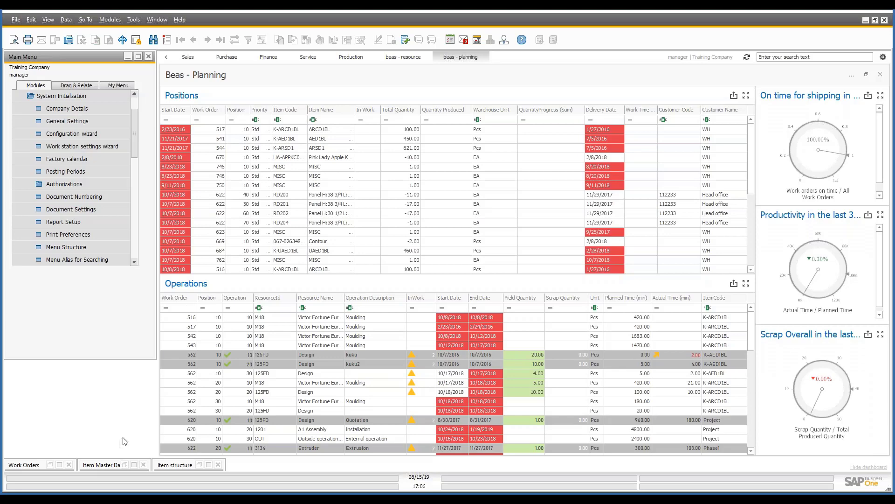
left_click(208, 465)
scroll(224, 230, "up", 8)
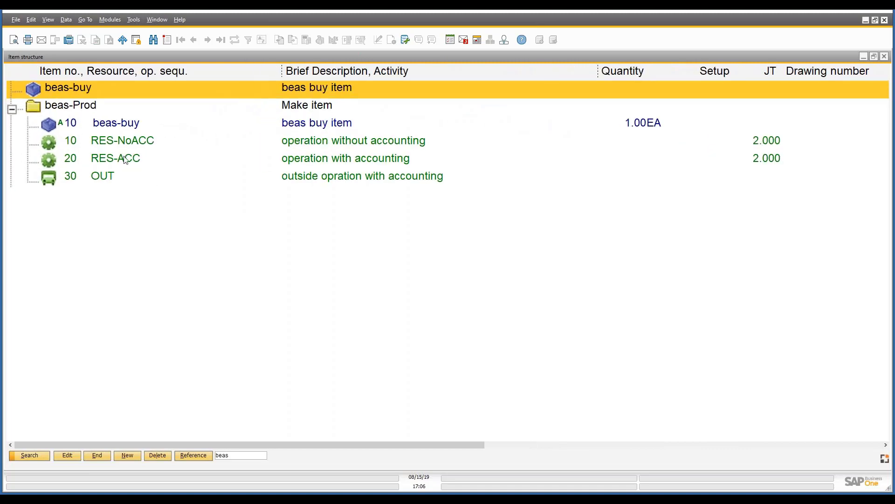
Go through the beas-Prod structure: the beas-buy component and the operations RES-NoACC, RES-ACC and OUT.
left_click(84, 107)
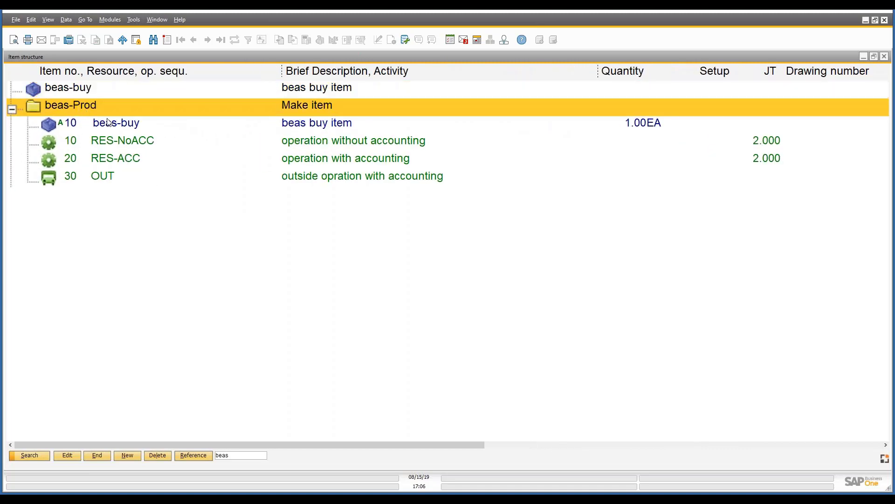
left_click(133, 121)
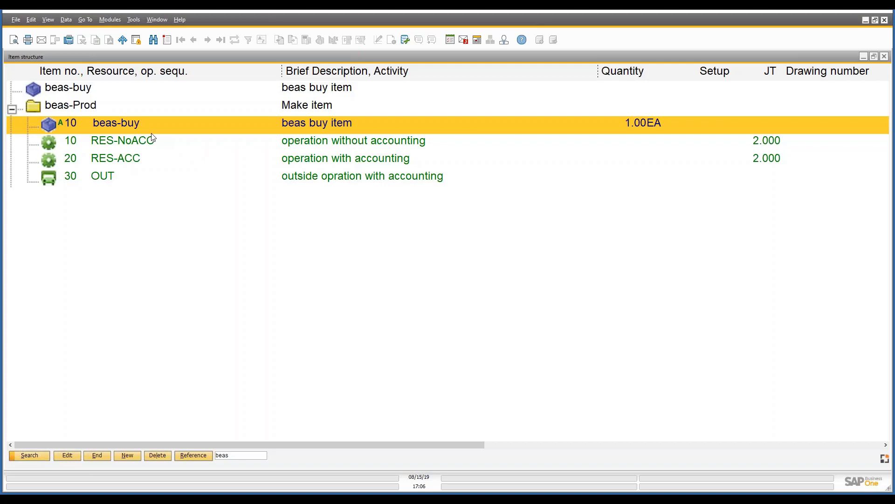
left_click(296, 145)
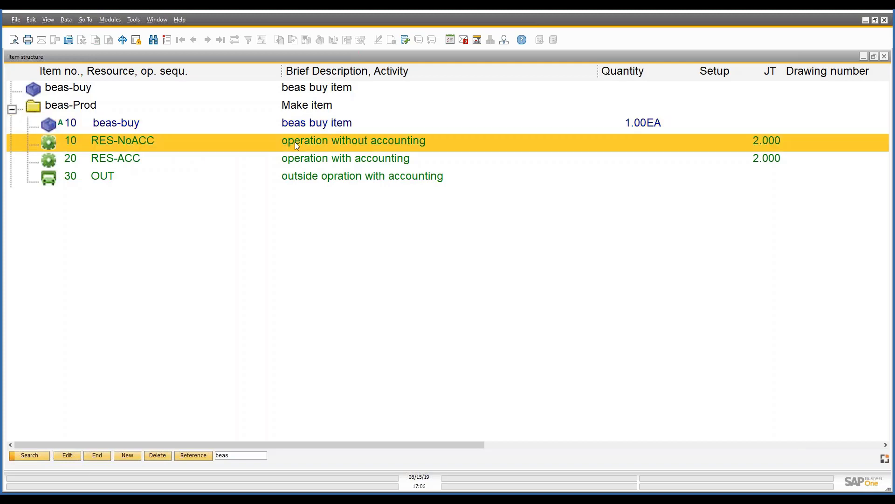
left_click(301, 164)
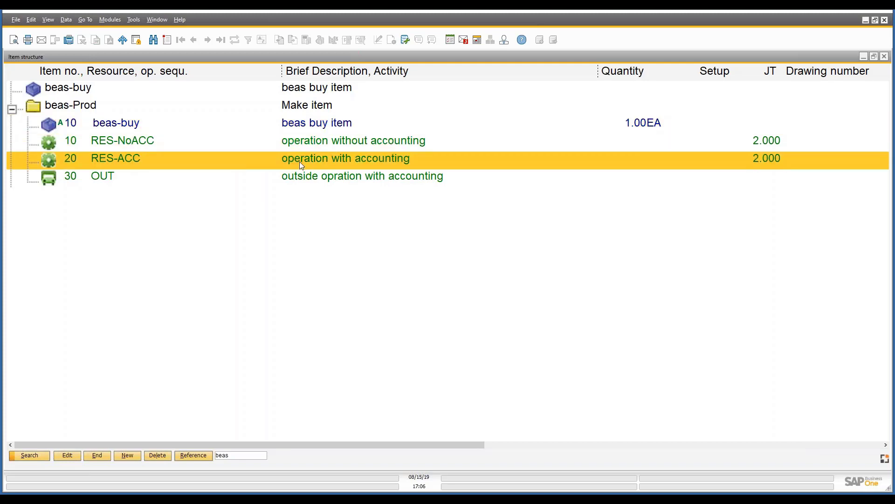
left_click(307, 178)
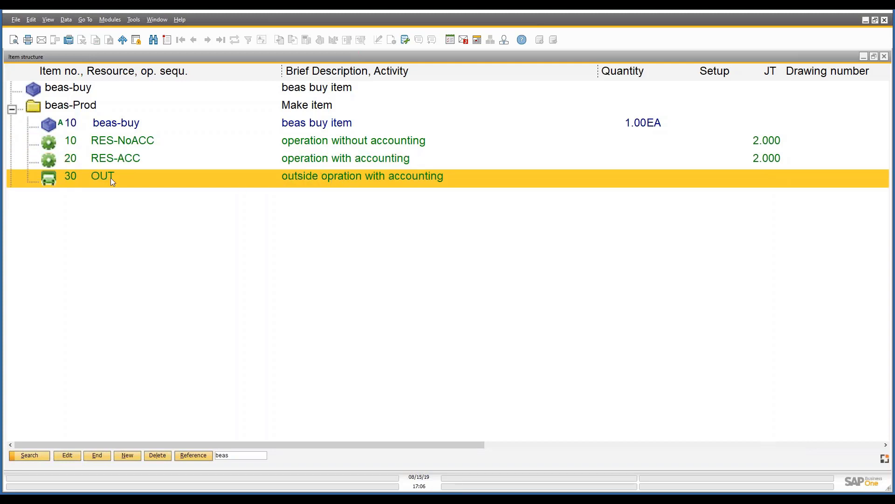
Open the calculation data of item beas-Prod and its EAC calculation schema.
left_click(84, 109)
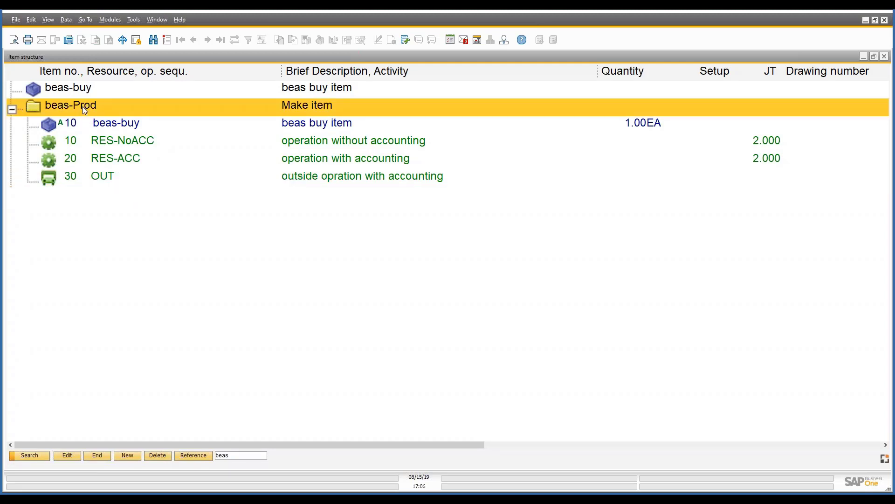
double_click(82, 107)
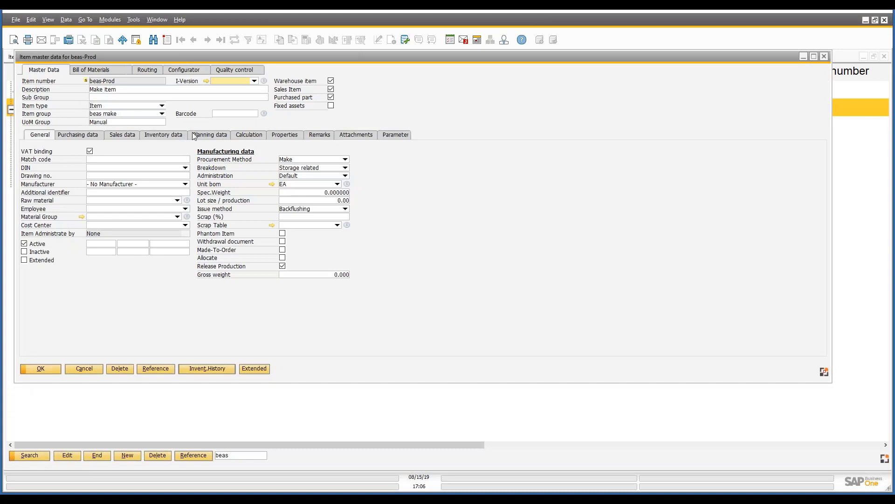
left_click(251, 138)
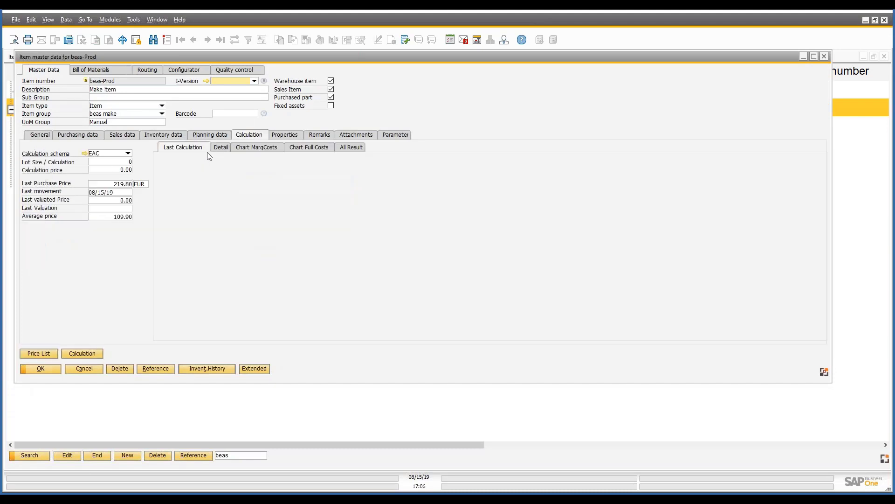
left_click(88, 154)
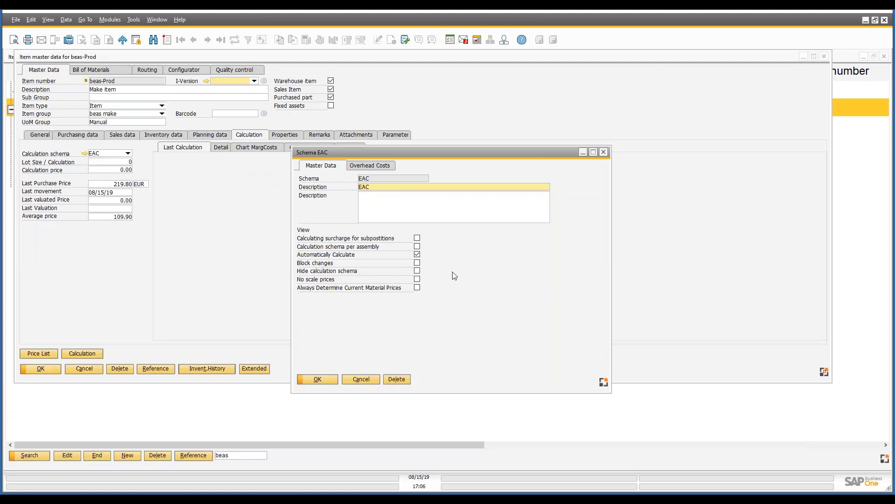
Examine the overhead cost entries of schema EAC, including Direct Material Costs and L+M costs, in an enlarged list.
left_click(383, 166)
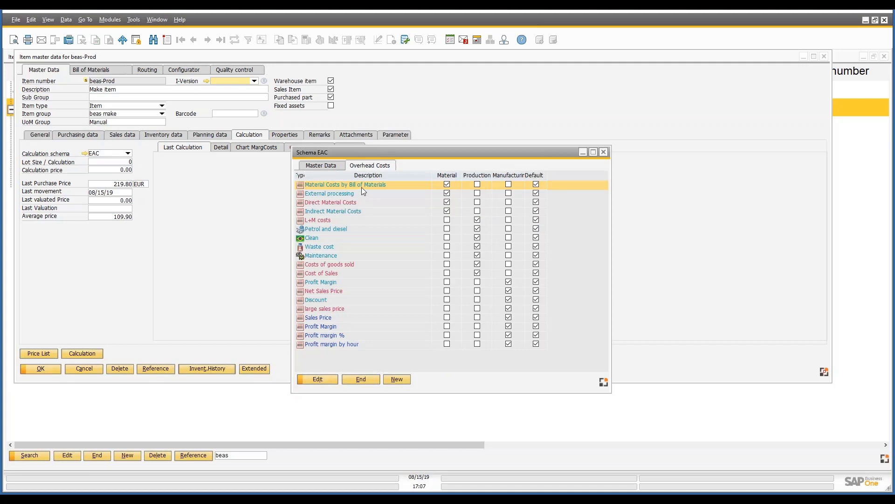
left_click(349, 203)
left_click(330, 220)
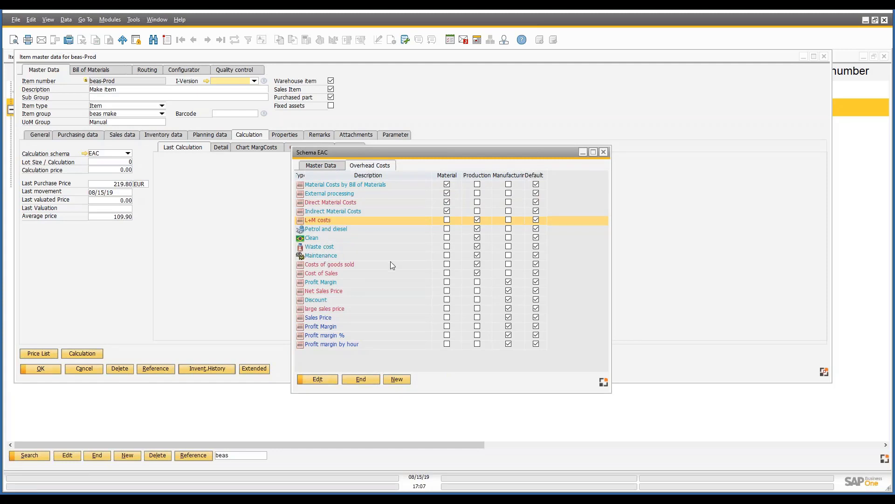
scroll(390, 262, "up", 5)
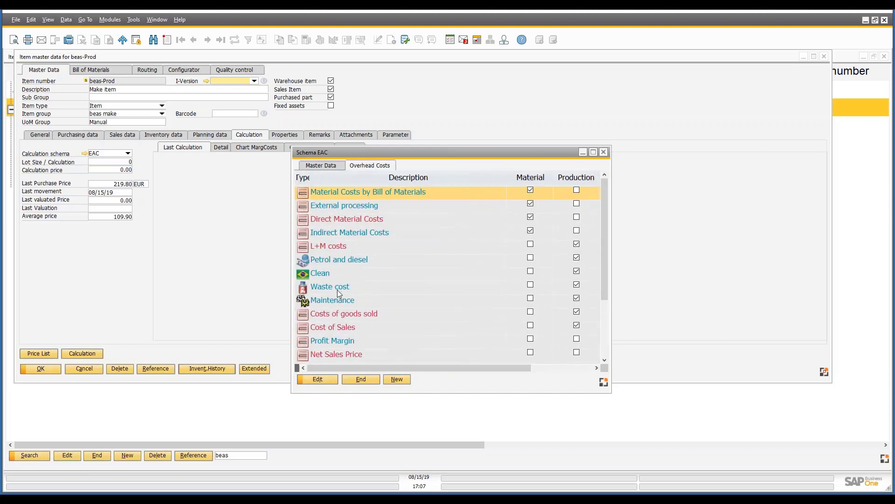
Check the marginal cost account of the Waste cost overhead entry in schema EAC in a widened window.
left_click(337, 289)
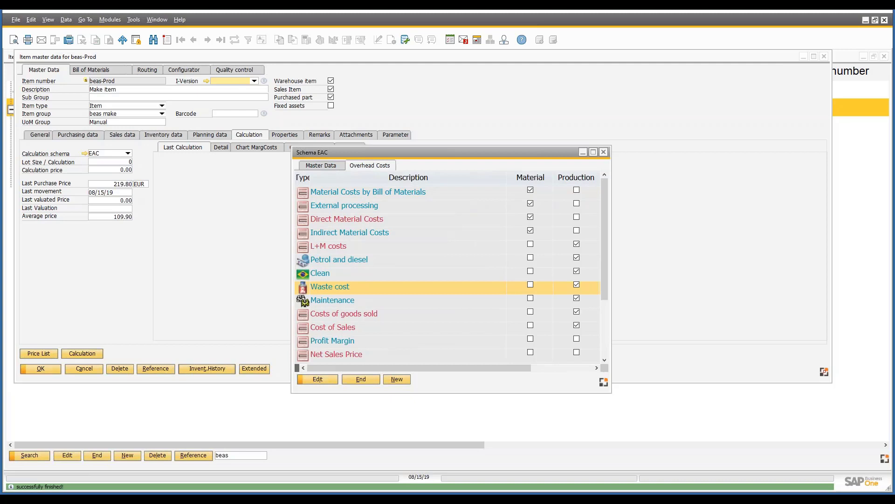
double_click(337, 288)
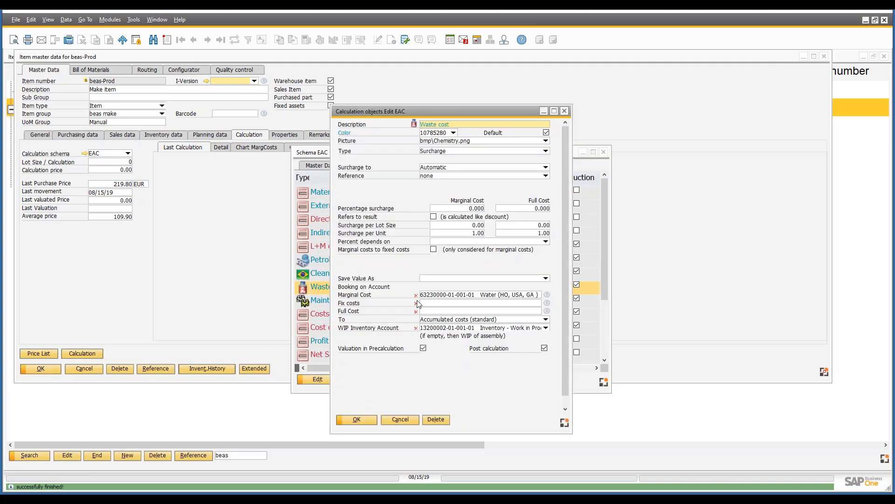
left_click_drag(572, 251, 659, 248)
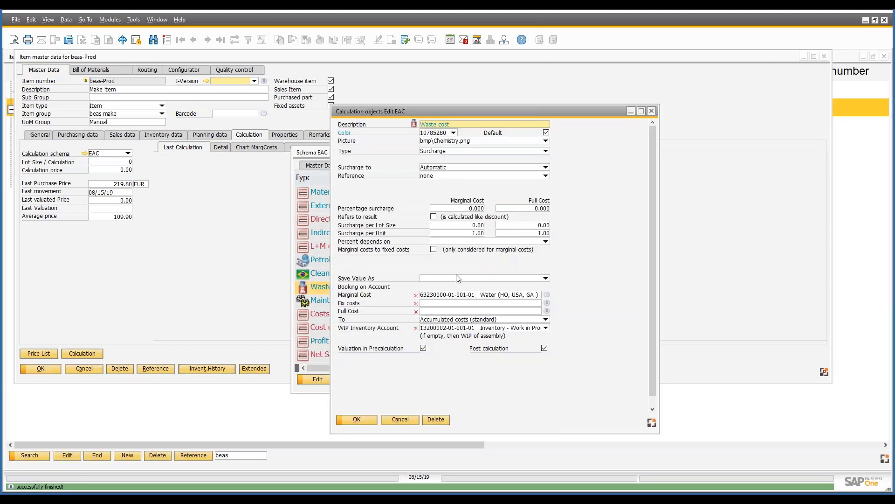
left_click(454, 297)
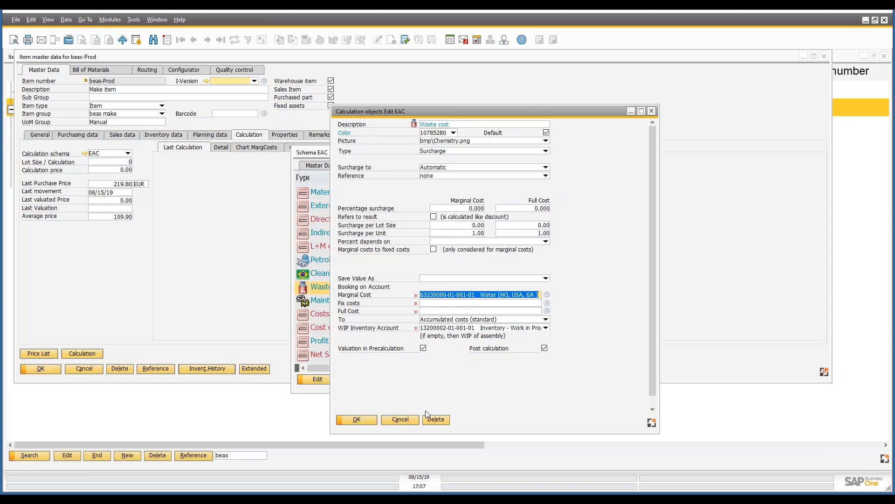
left_click(400, 419)
View the WIP inventory account choices of the Maintenance overhead entry and close schema EAC.
left_click(335, 303)
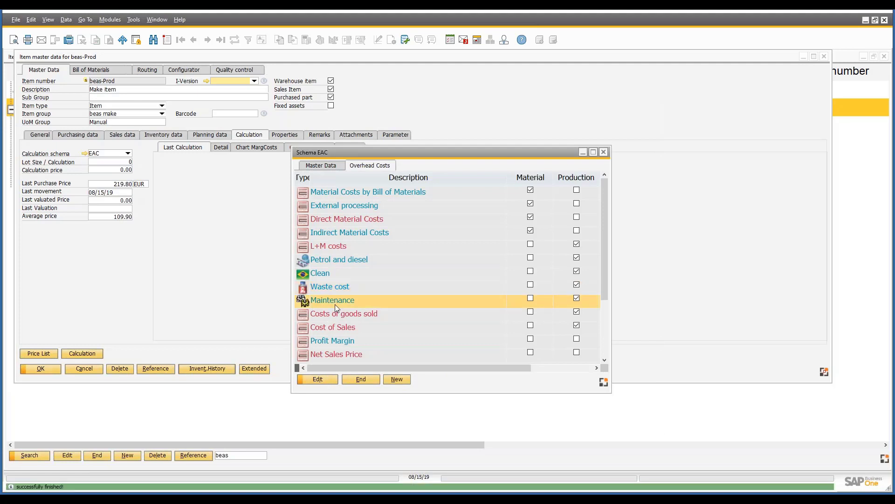
double_click(335, 303)
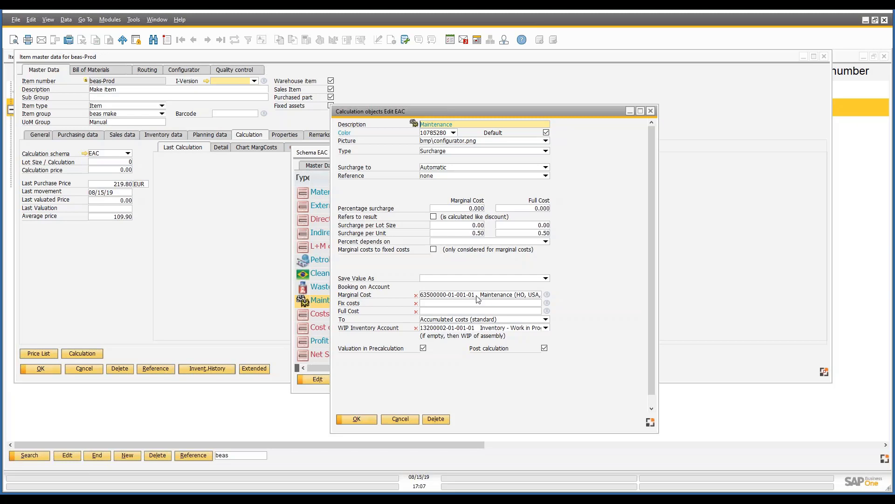
left_click(546, 328)
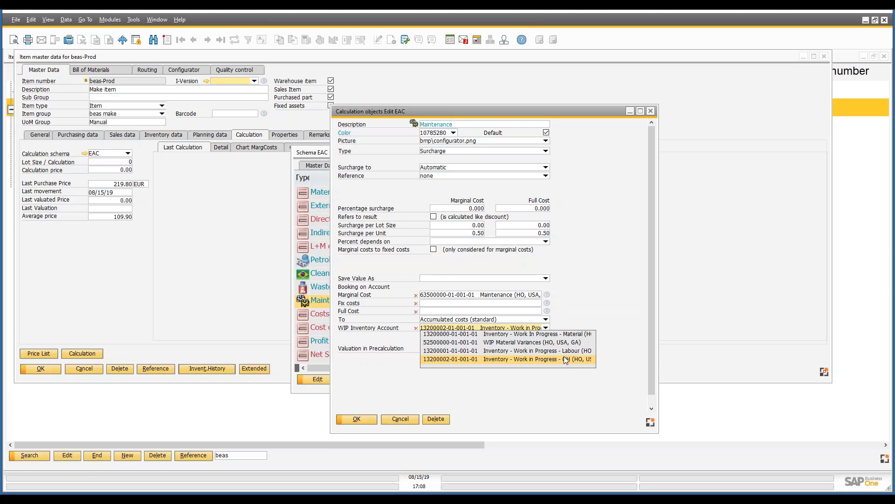
left_click(405, 418)
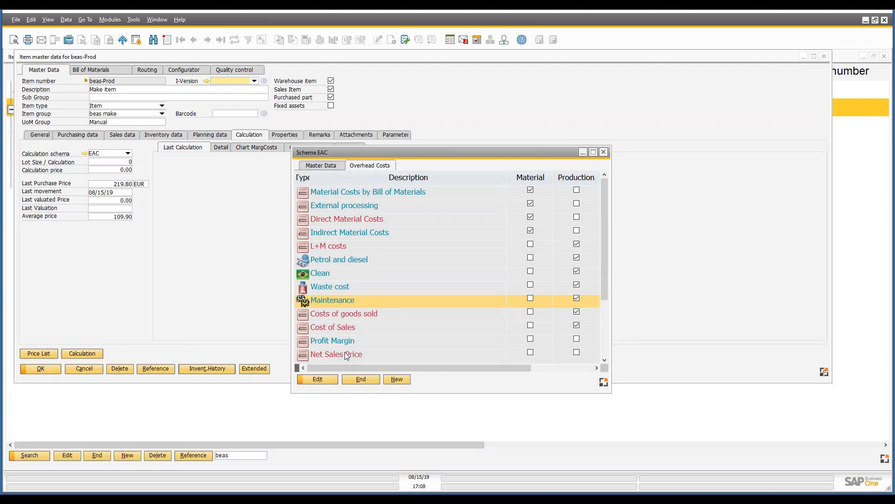
left_click(361, 380)
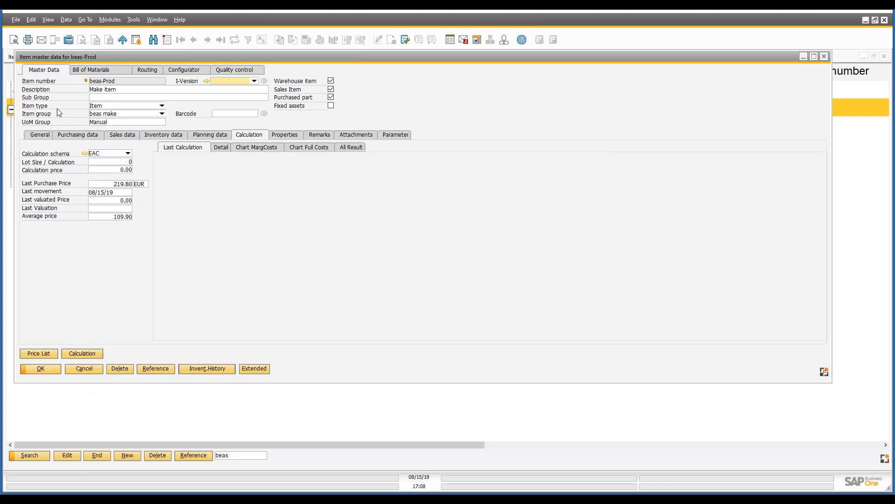
Open resource RES-ACC from routing operation 20 of beas-Prod and check its marginal and full cost rates.
left_click(146, 69)
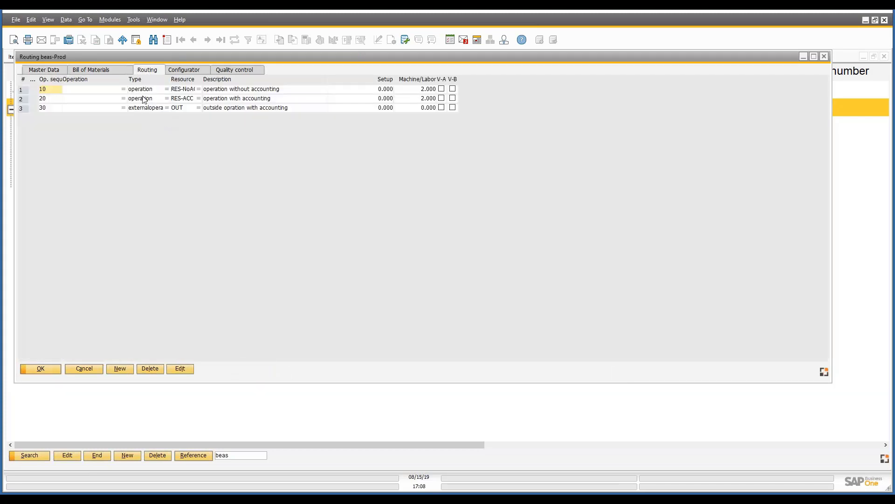
left_click(144, 100)
double_click(144, 99)
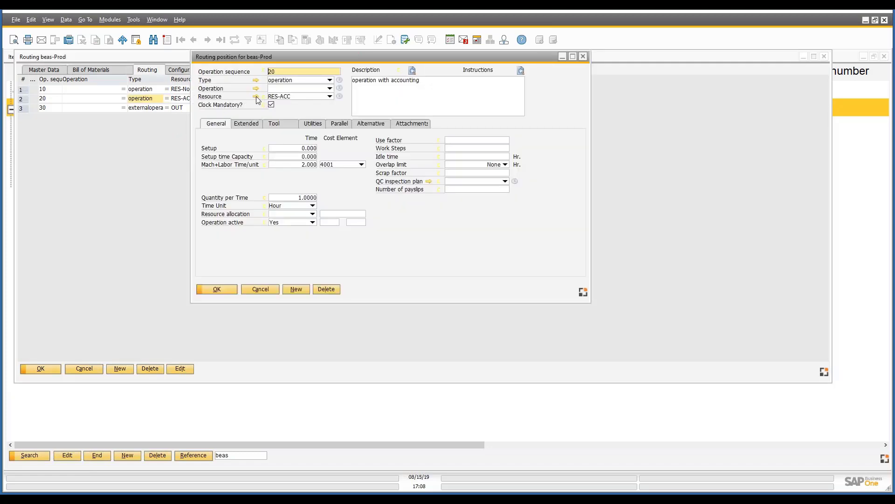
left_click(256, 96)
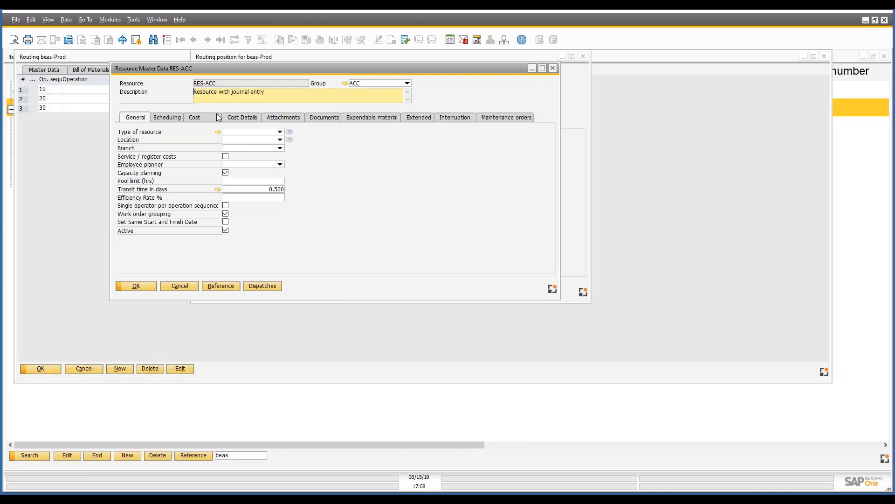
left_click(216, 116)
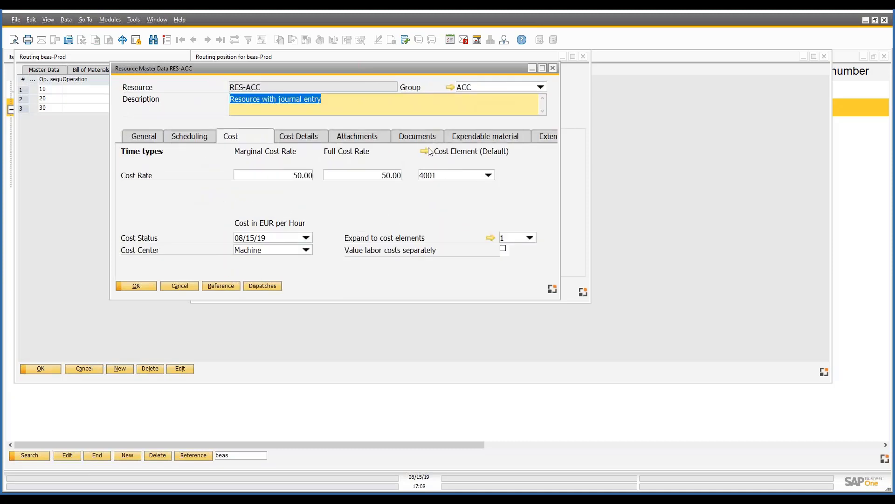
left_click(283, 176)
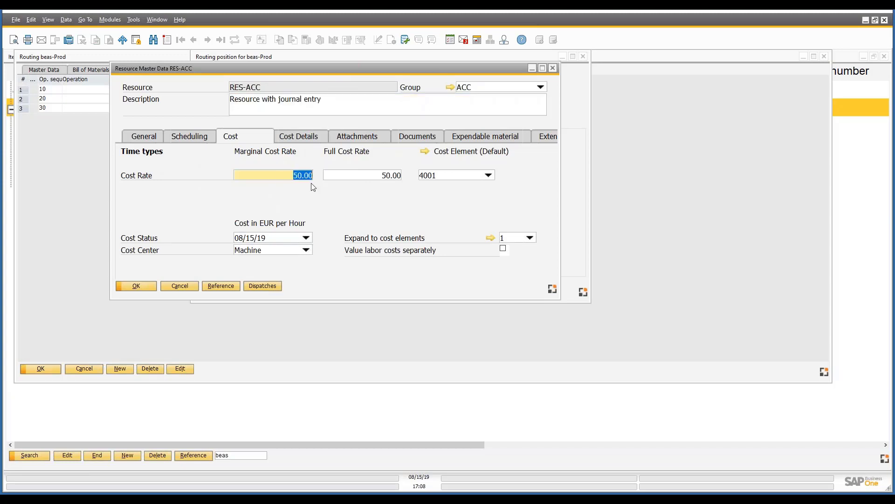
left_click(388, 176)
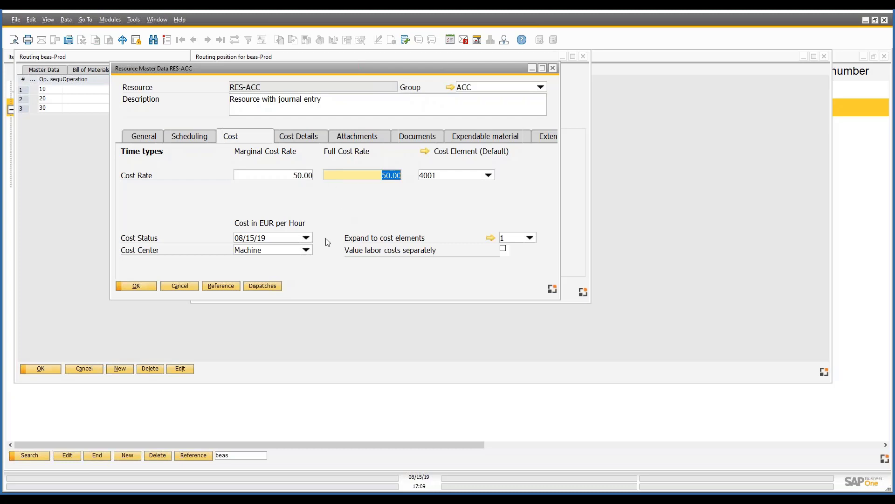
Open cost element 4001 in the production cost element group and view its WIP inventory account choices.
left_click(426, 153)
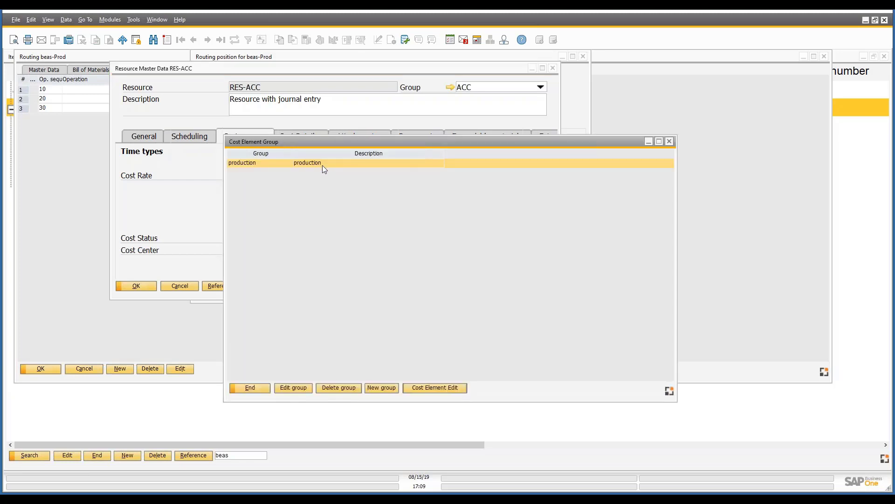
double_click(325, 162)
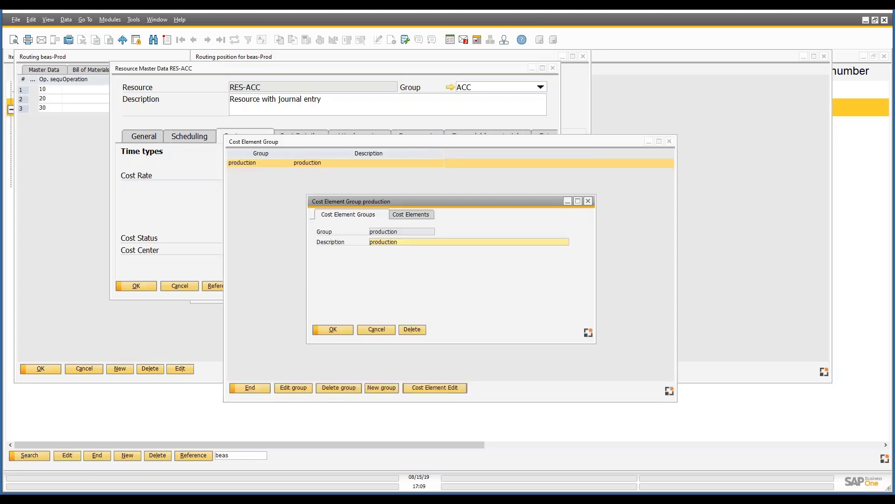
left_click(394, 214)
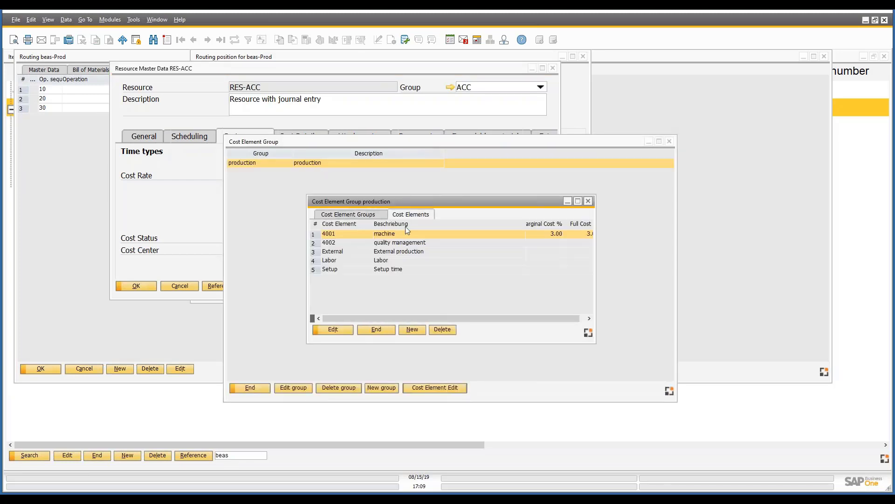
double_click(388, 233)
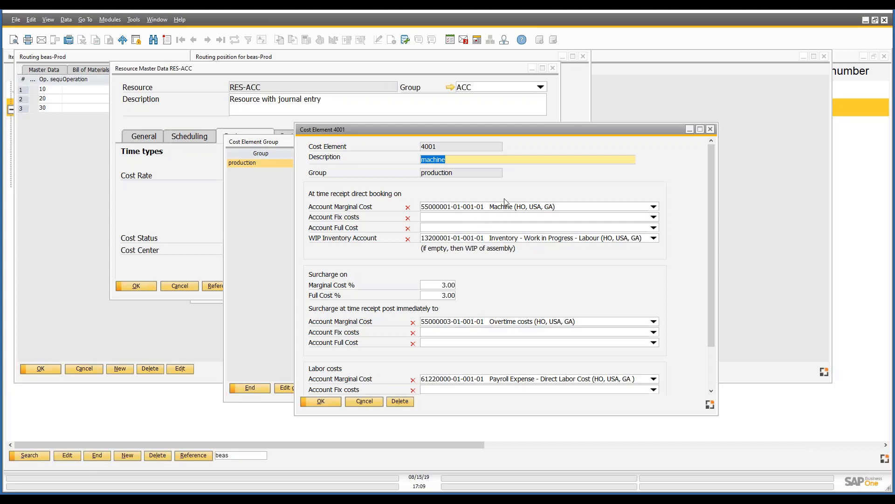
left_click(655, 238)
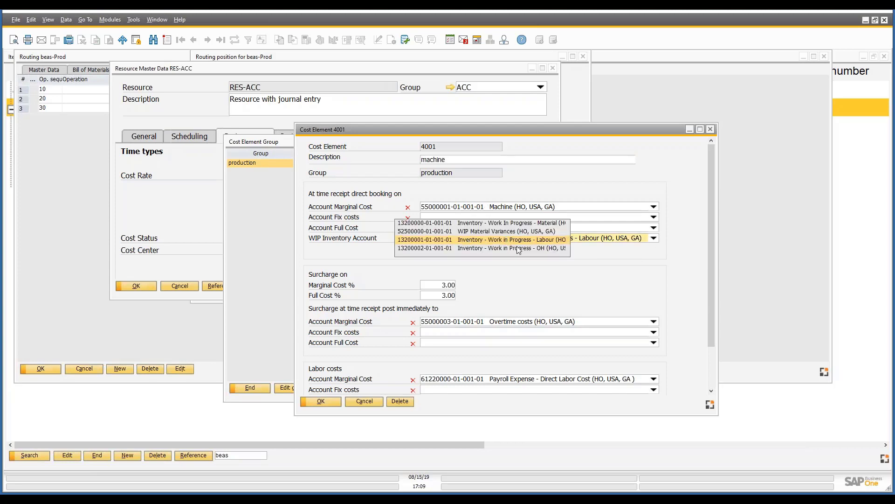
left_click(608, 279)
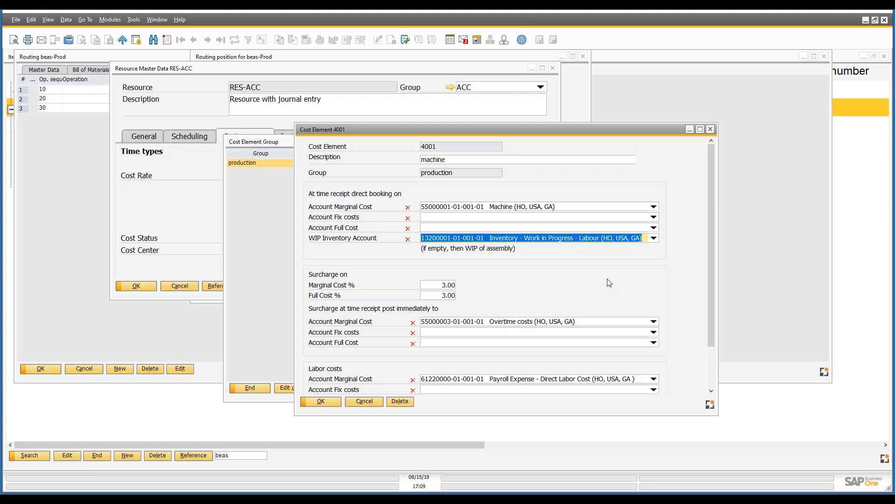
Examine the surcharge and labor cost accounts of cost element 4001.
scroll(610, 283, "down", 2)
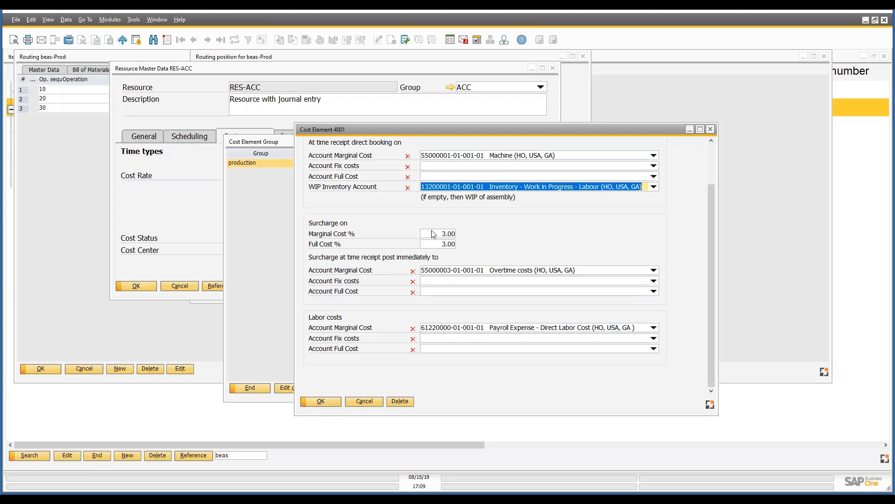
left_click(540, 271)
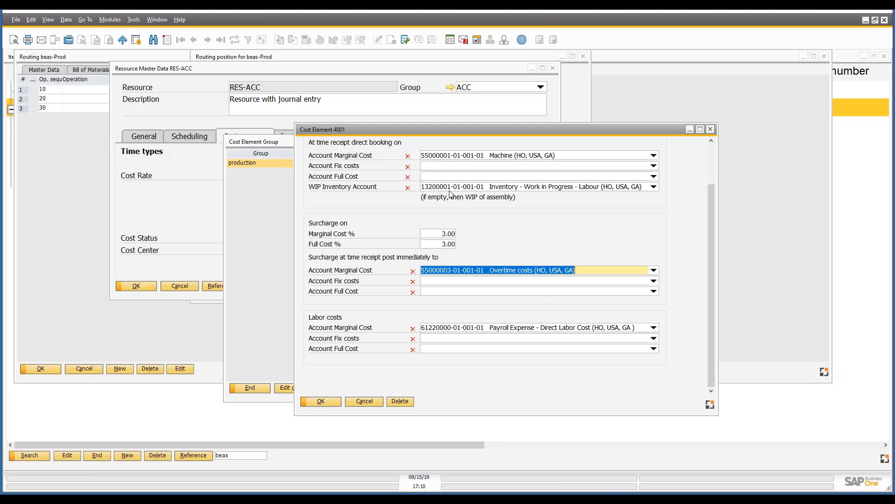
scroll(451, 194, "up", 2)
scroll(502, 244, "down", 2)
left_click(570, 329)
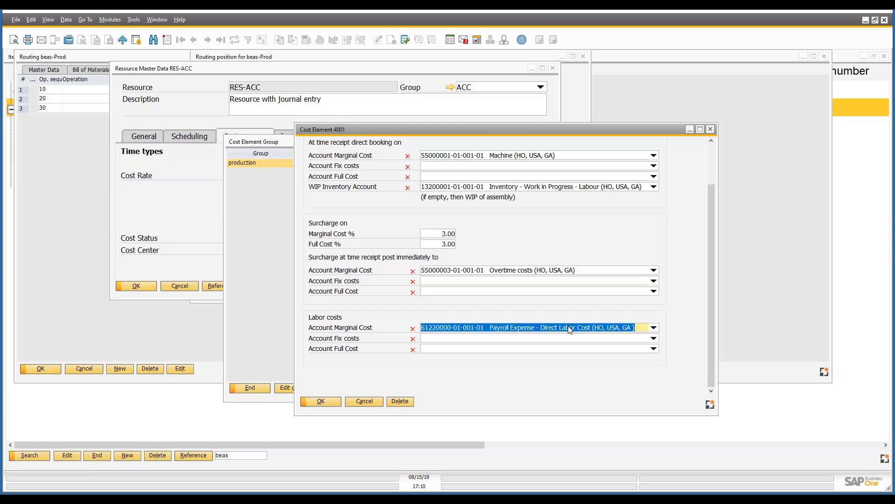
Close cost element 4001, its group windows and resource RES-ACC, returning to the beas-Prod routing.
left_click(710, 129)
left_click(376, 330)
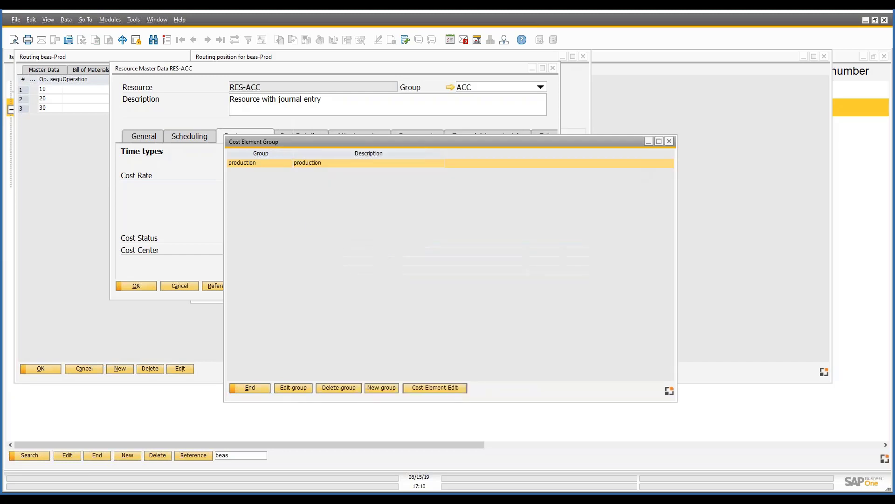
left_click(243, 386)
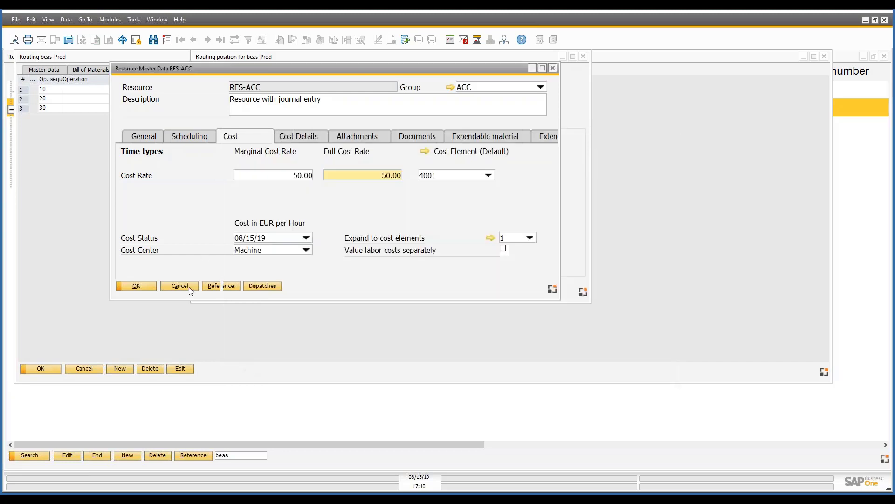
left_click(186, 286)
left_click(265, 292)
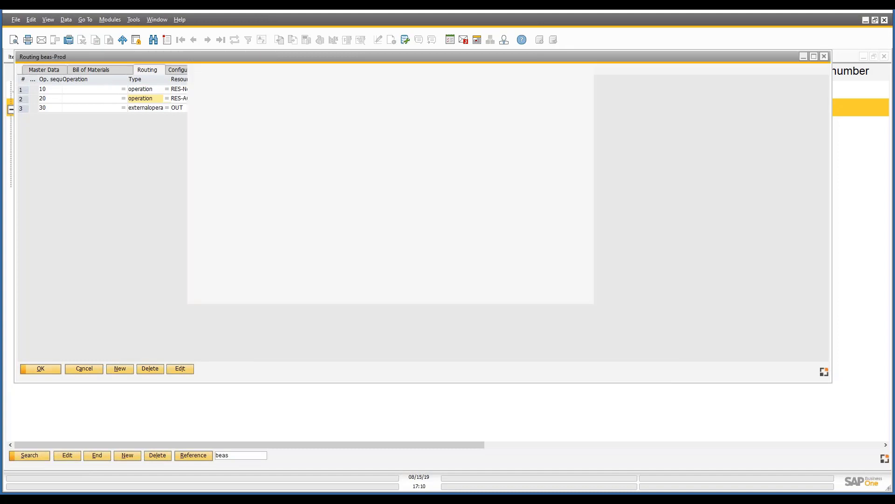
Check the default cost element of resource RES-NoACC in routing operation 10 and return to the item structure.
left_click(184, 89)
double_click(185, 90)
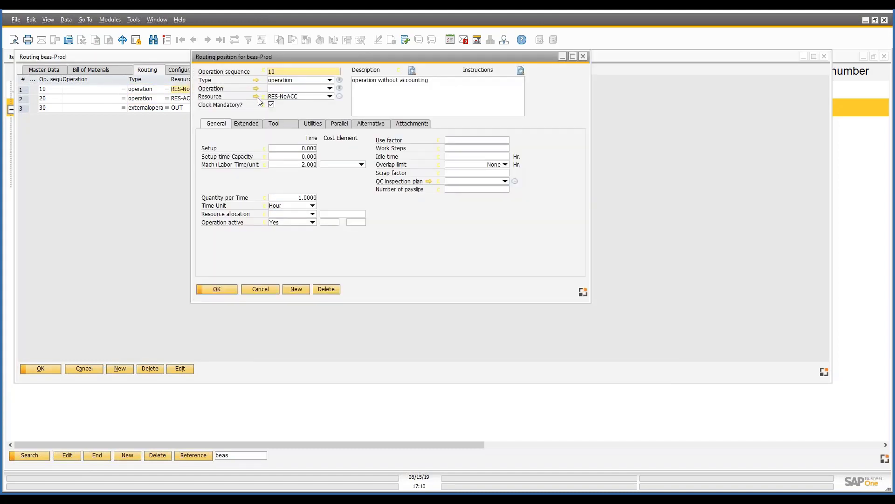
left_click(259, 97)
left_click(203, 117)
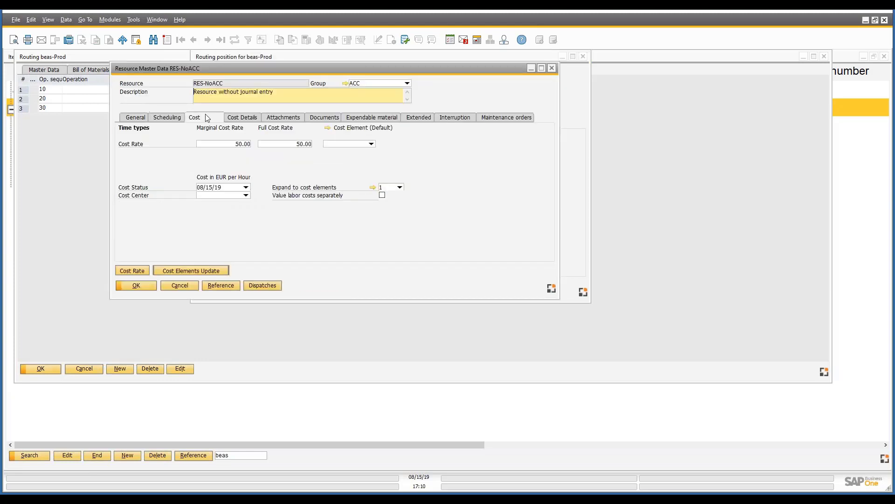
left_click(372, 145)
left_click(337, 150)
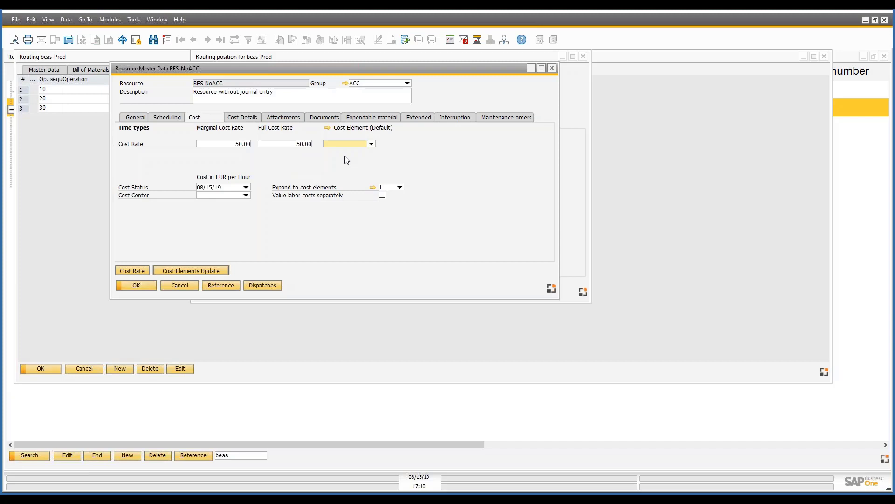
left_click(143, 284)
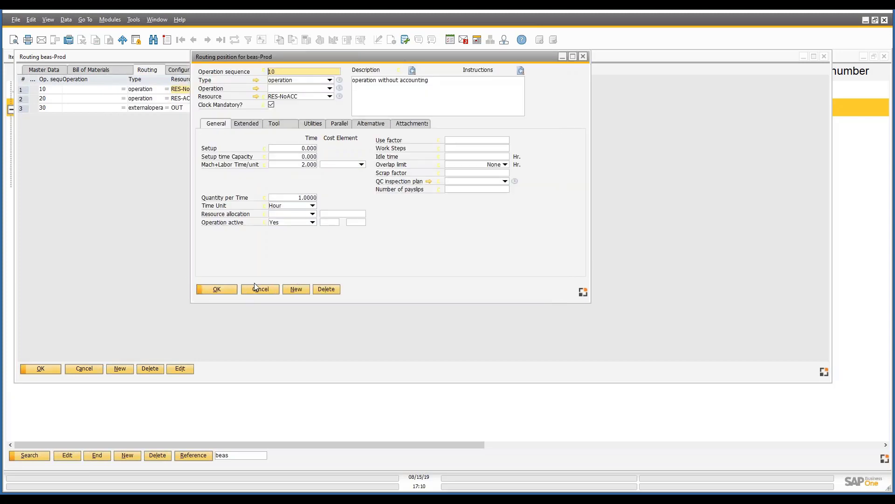
left_click(257, 289)
left_click(85, 368)
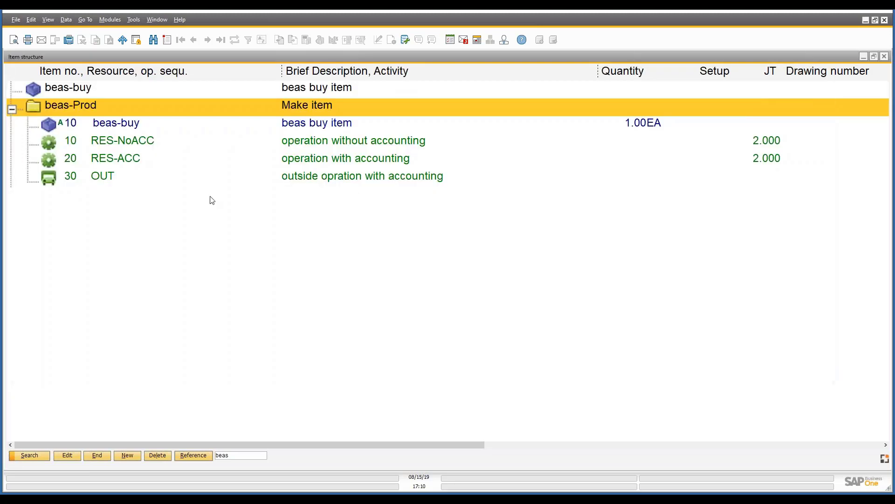
Minimize the Item structure, bring up the Work Orders window and collapse work order 806.
left_click(866, 56)
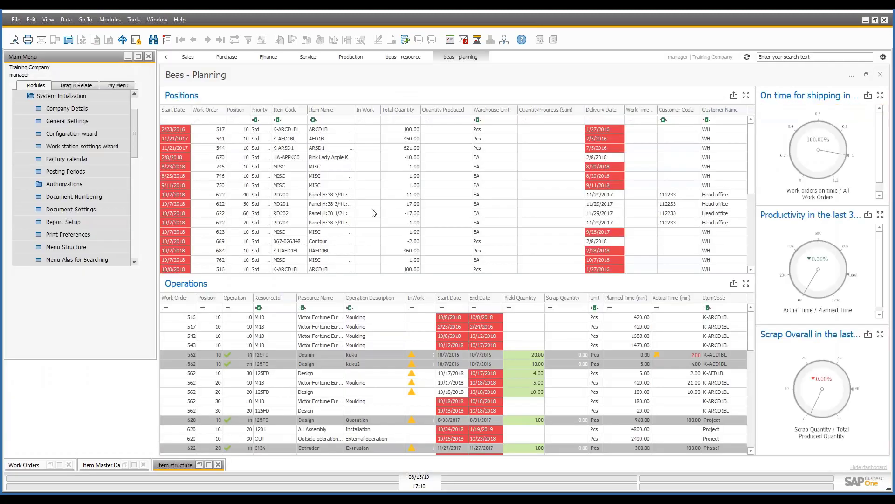
left_click(59, 465)
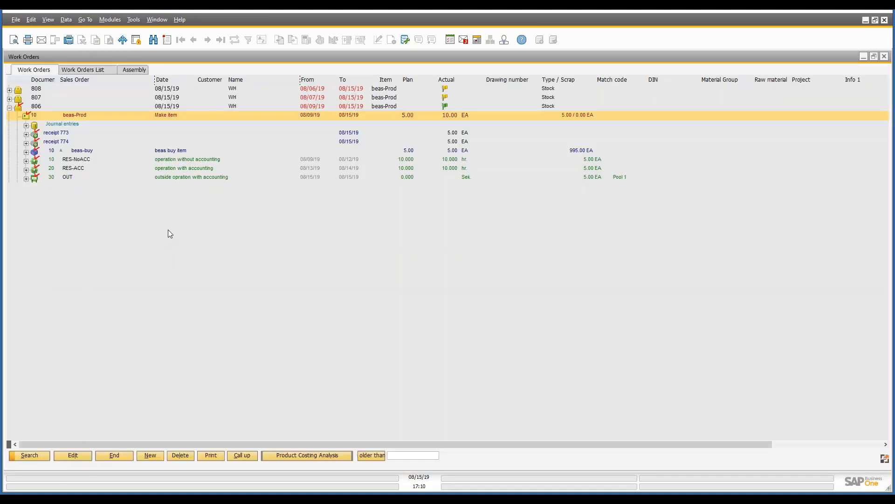
left_click(10, 108)
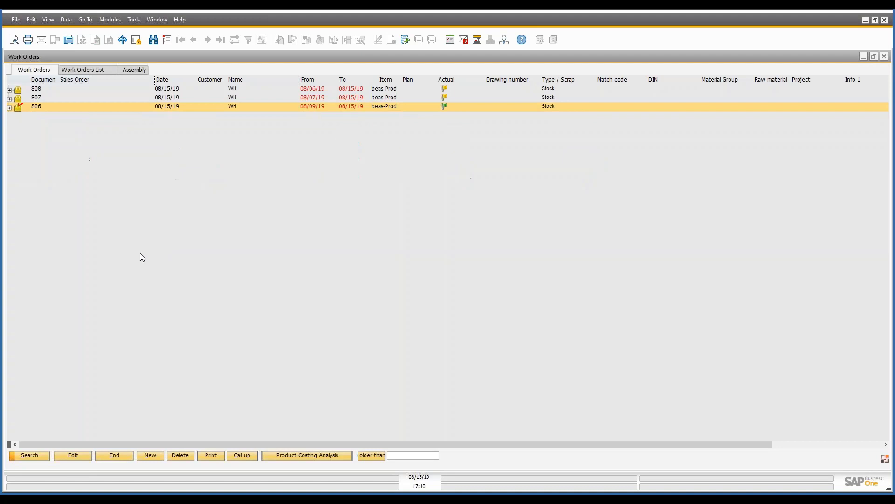
Expand work order 807 to show its structure and check the beas-buy material line.
scroll(141, 253, "up", 5)
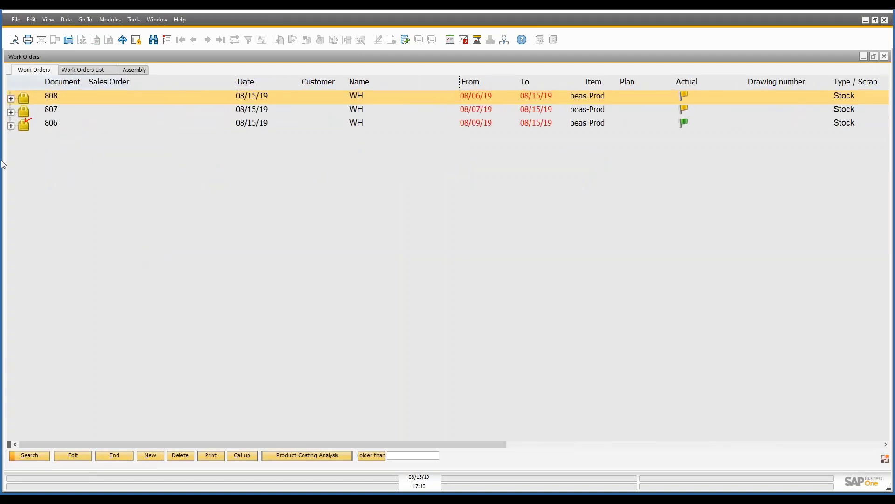
left_click(11, 112)
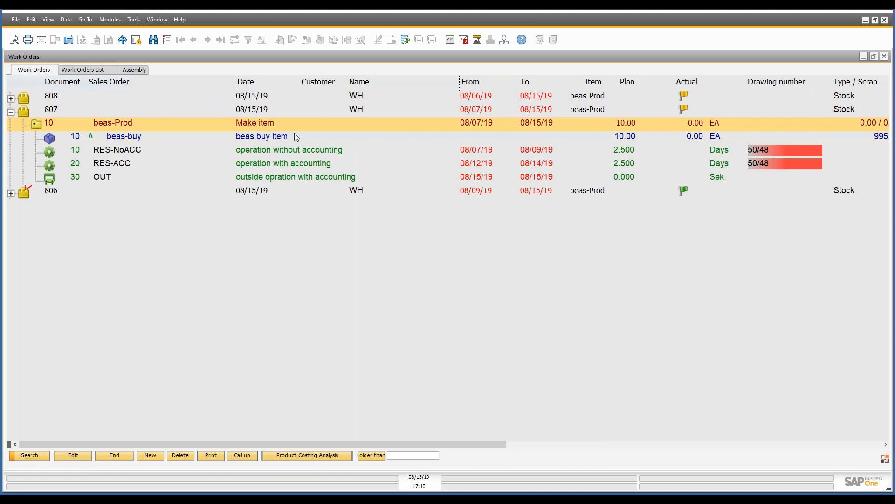
left_click(596, 141)
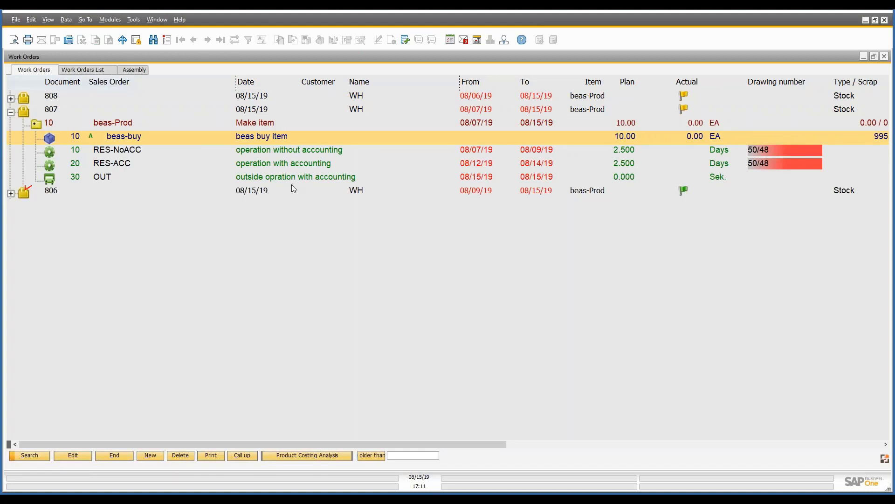
Create a time receipt for operation 10 (RES-NoACC) of work order 807 and choose the employee in the person field.
right_click(262, 152)
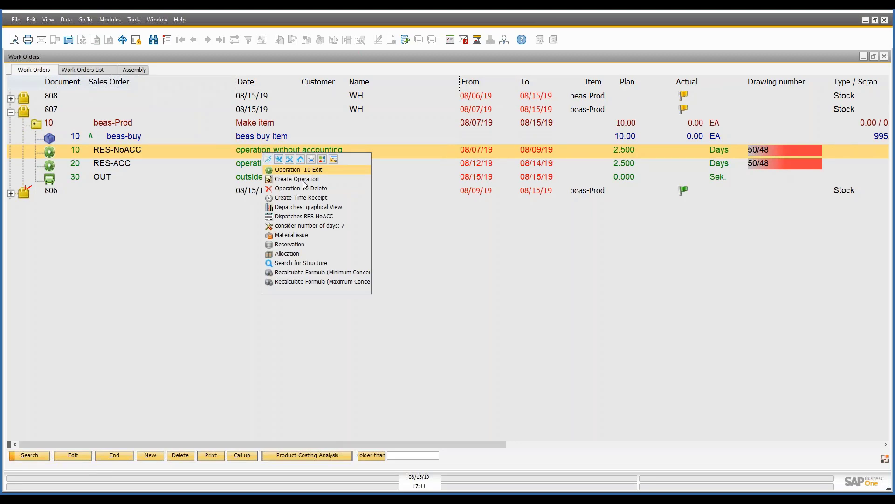
left_click(301, 197)
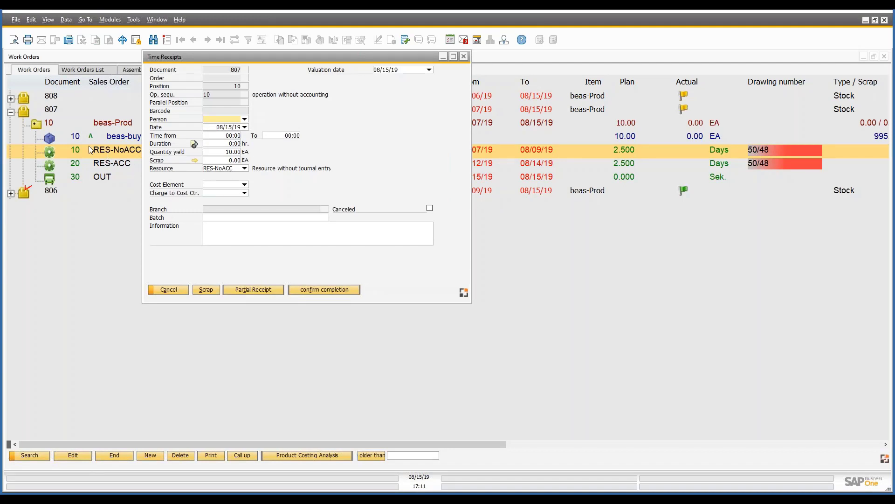
left_click(244, 120)
left_click(253, 126)
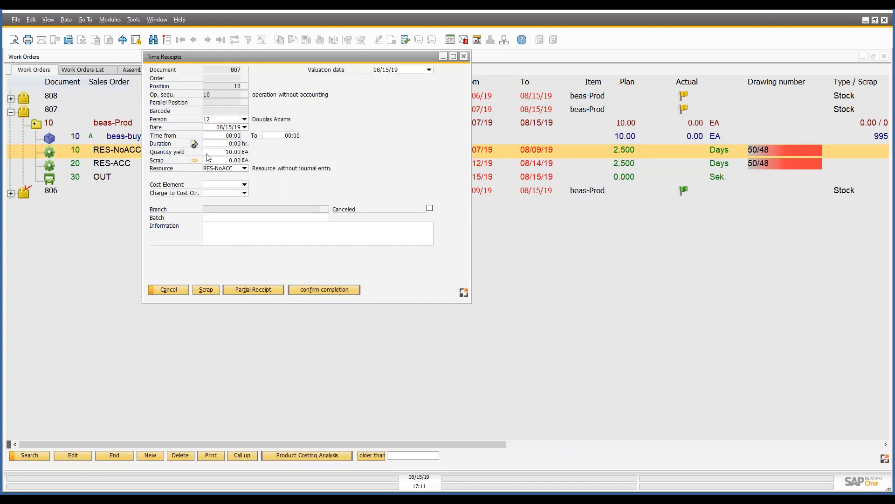
Post a partial time receipt with 2 hours' duration and a yield of 5 EA, and issue the assigned beas-buy material from warehouse 01.
left_click(232, 145)
type("2")
left_click(227, 152)
type("5")
key("Tab")
left_click(268, 294)
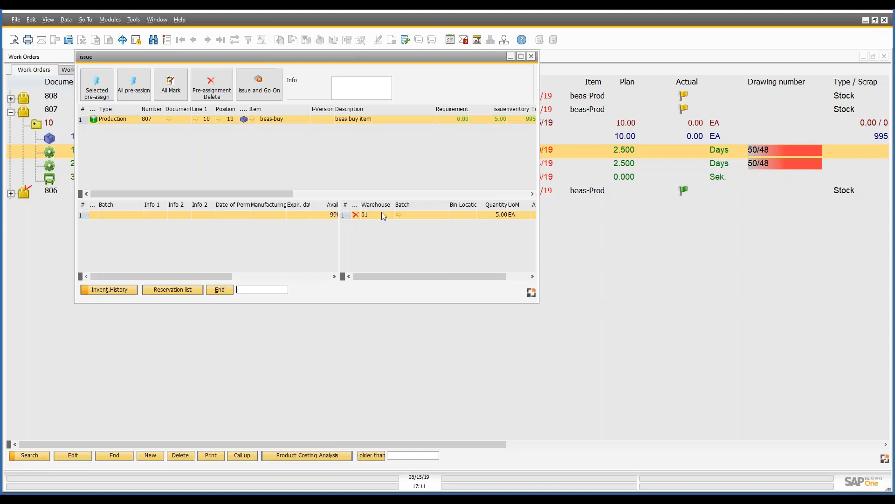
left_click_drag(539, 254, 716, 268)
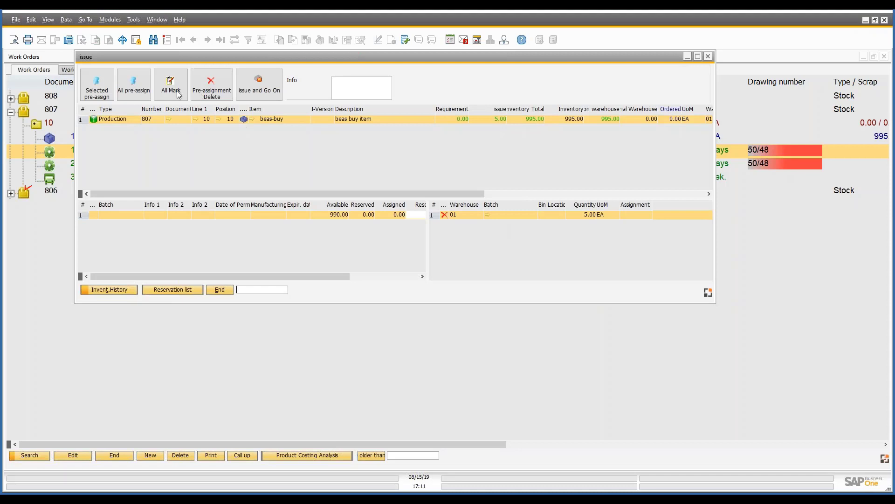
left_click(259, 94)
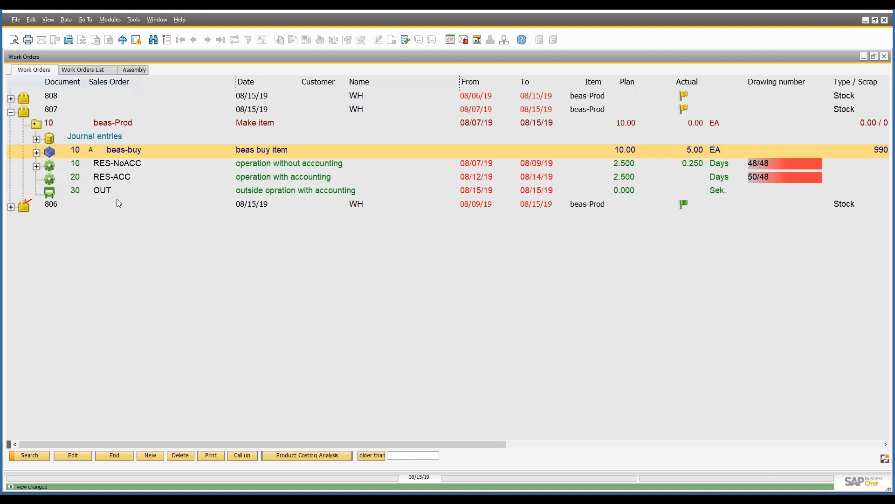
Examine the time receipt, material issue and journal document recorded under operation 10 (RES-NoACC), then collapse the operation.
left_click(37, 167)
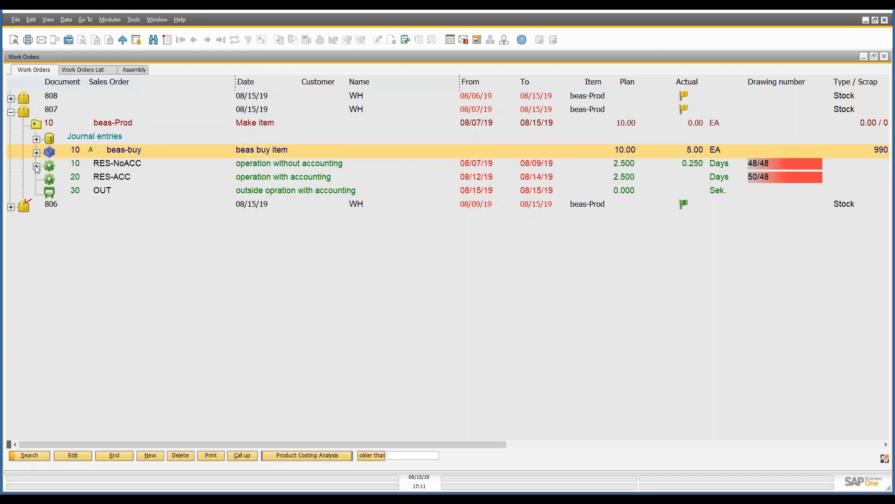
left_click(49, 180)
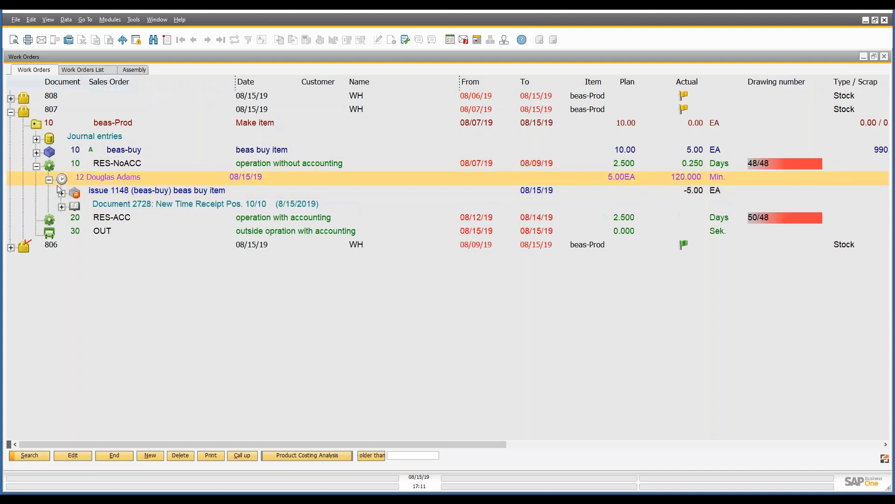
left_click(131, 190)
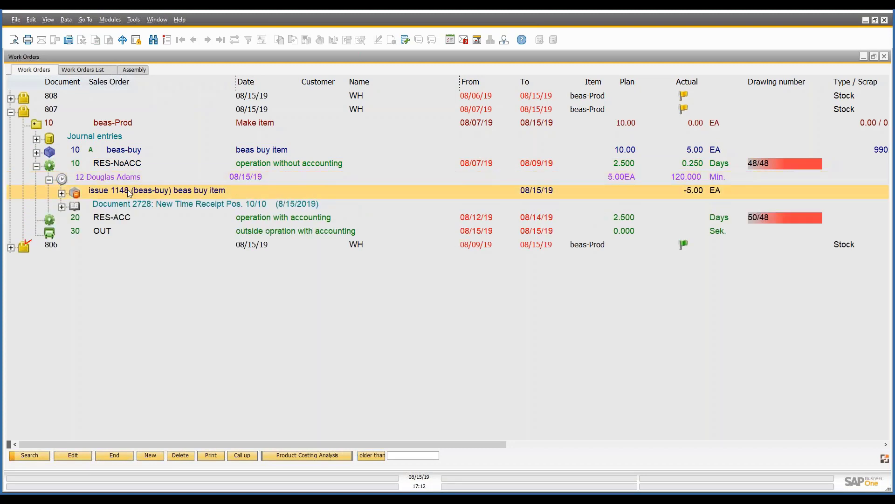
left_click(62, 206)
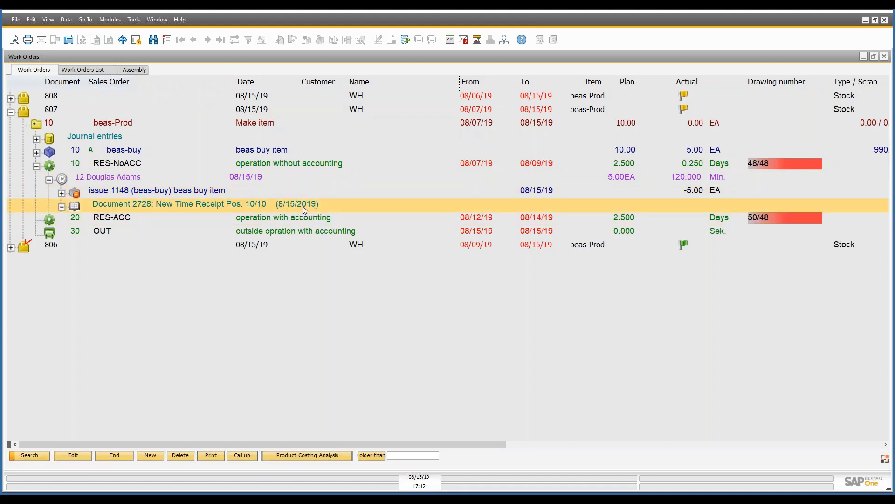
left_click(49, 180)
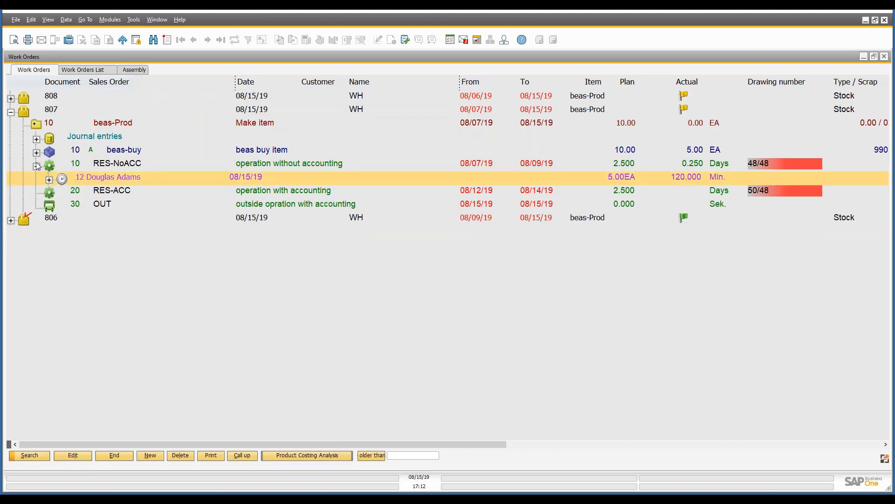
left_click(37, 166)
Examine the raw material and WIP material account postings of the goods issue under beas-buy, then collapse the material line.
left_click(116, 154)
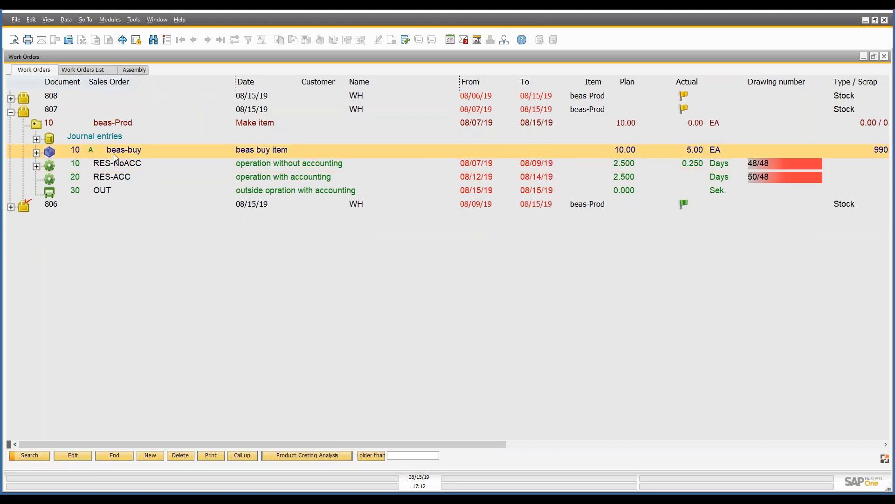
left_click(36, 153)
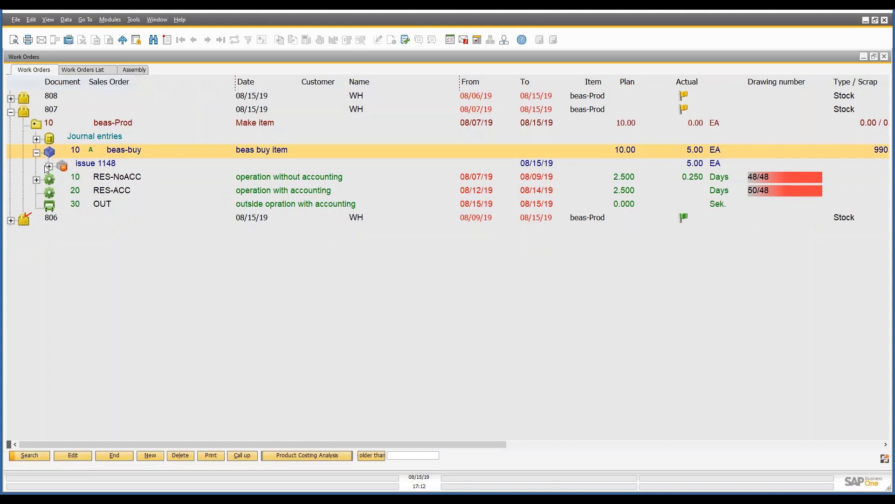
left_click(49, 166)
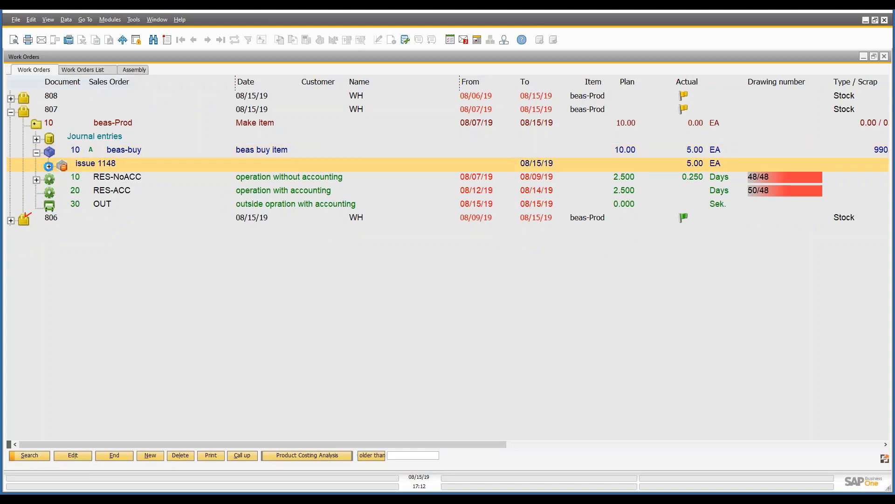
left_click(61, 179)
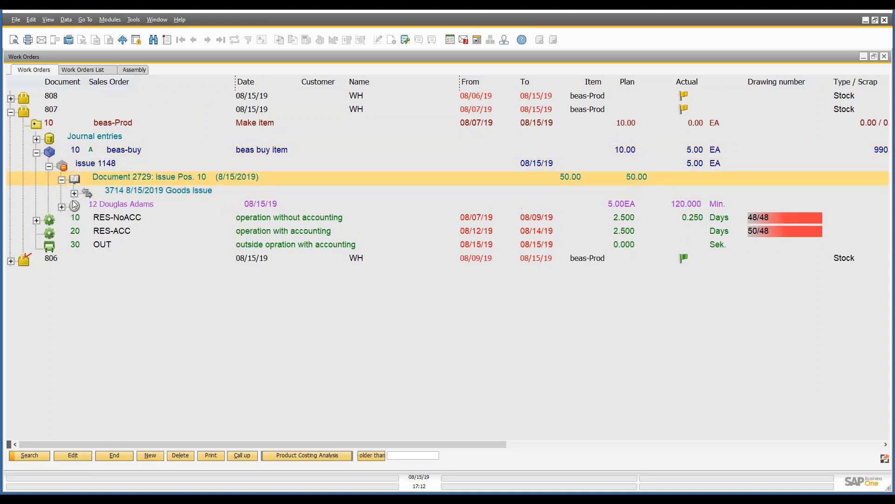
left_click(74, 193)
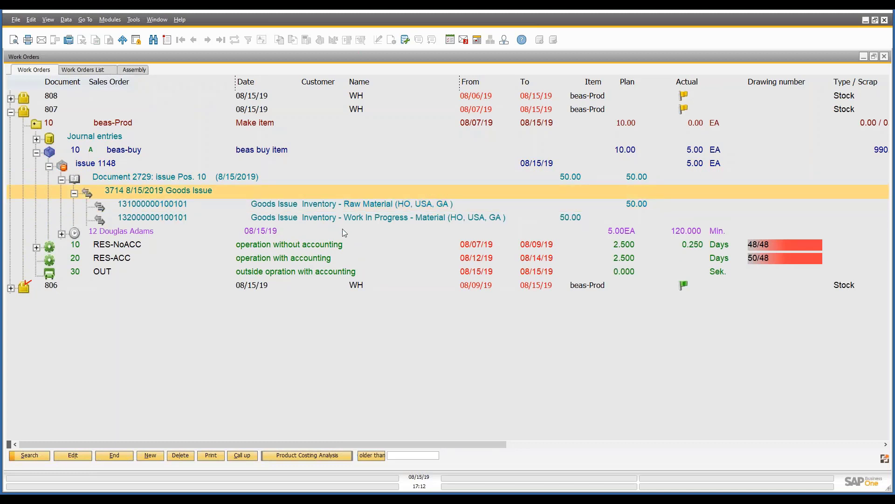
left_click(366, 204)
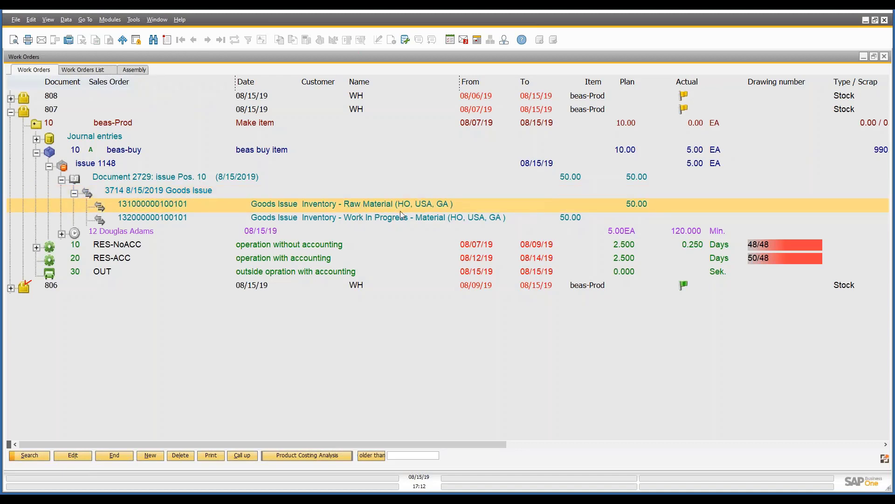
left_click(569, 218)
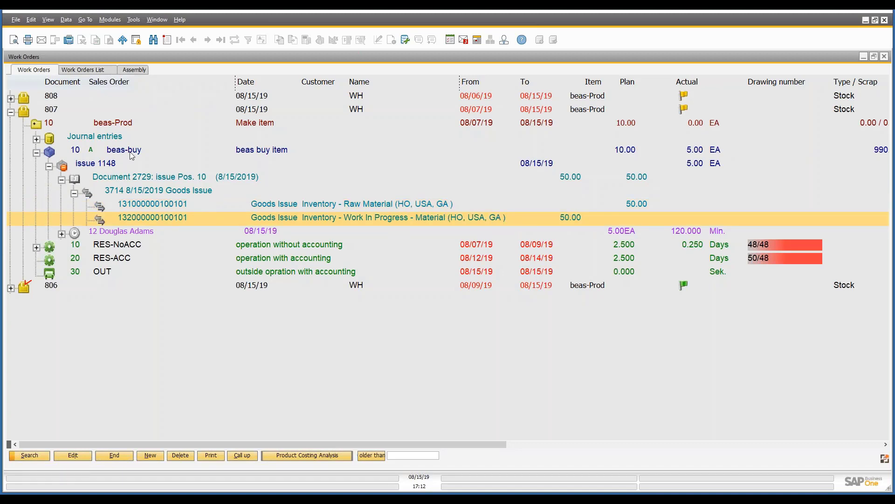
left_click(37, 152)
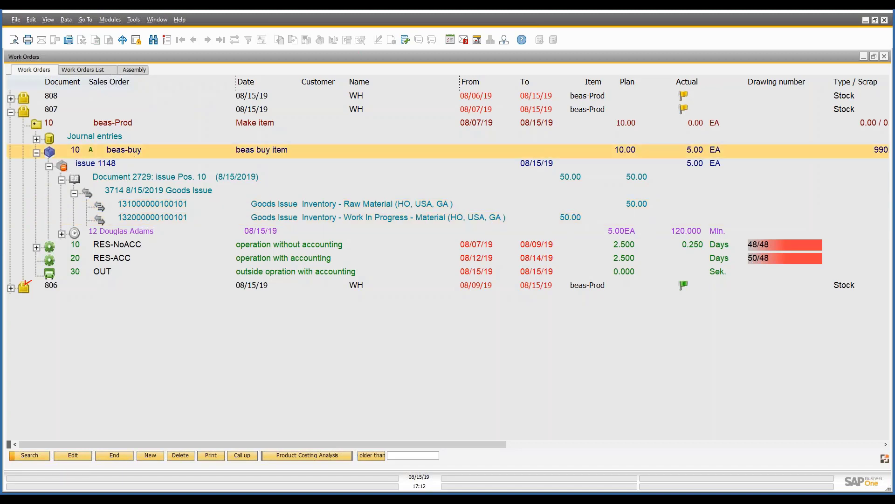
Review the issue and time receipt documents under the Journal entries of work order 807, then collapse that node.
left_click(37, 139)
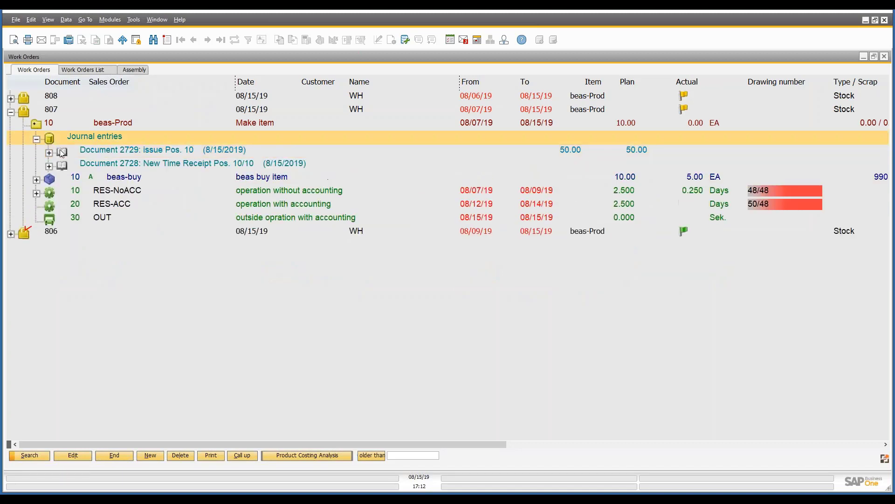
left_click(124, 155)
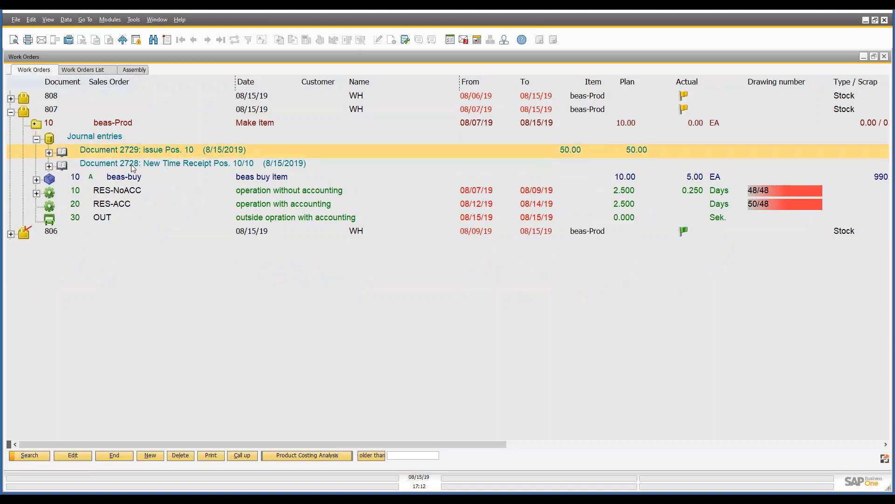
left_click(130, 165)
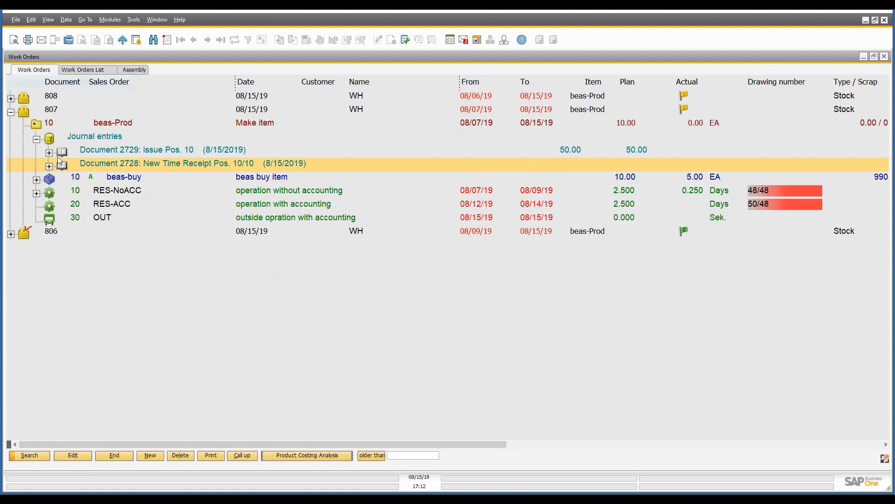
left_click(38, 141)
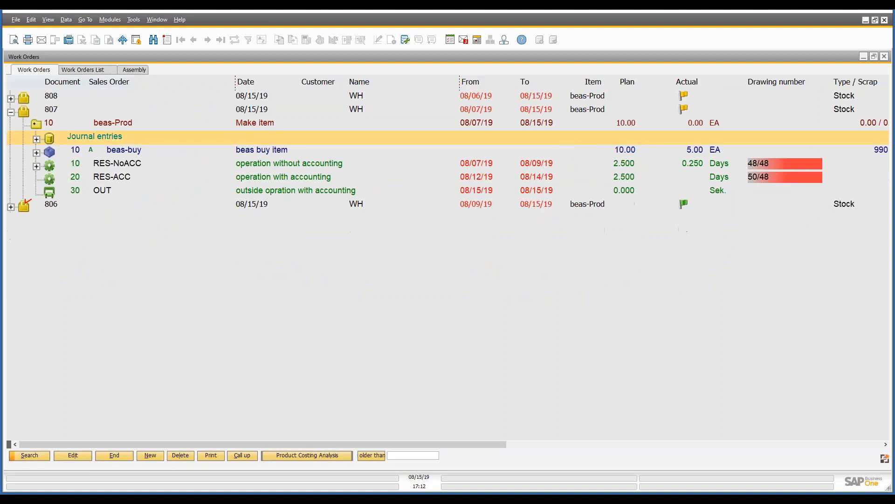
View the beas-buy Goods Issue document and its linked journal entry, then close both and collapse the material line.
left_click(36, 153)
left_click(78, 169)
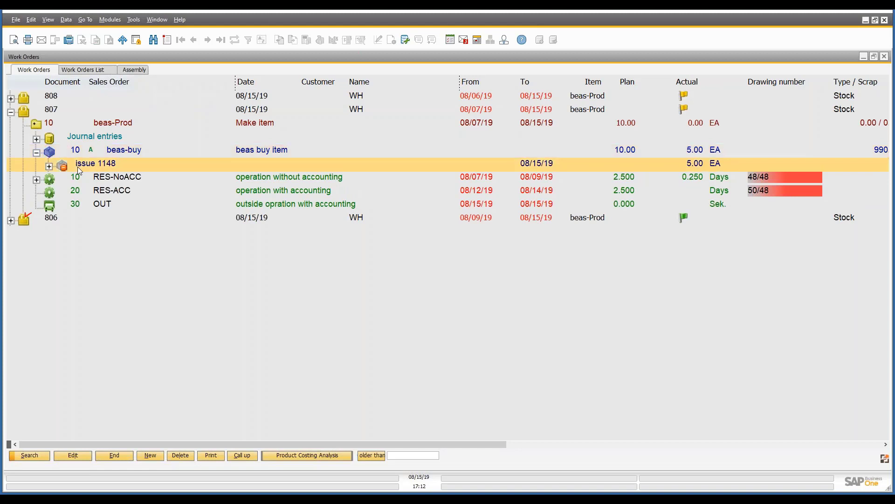
double_click(78, 170)
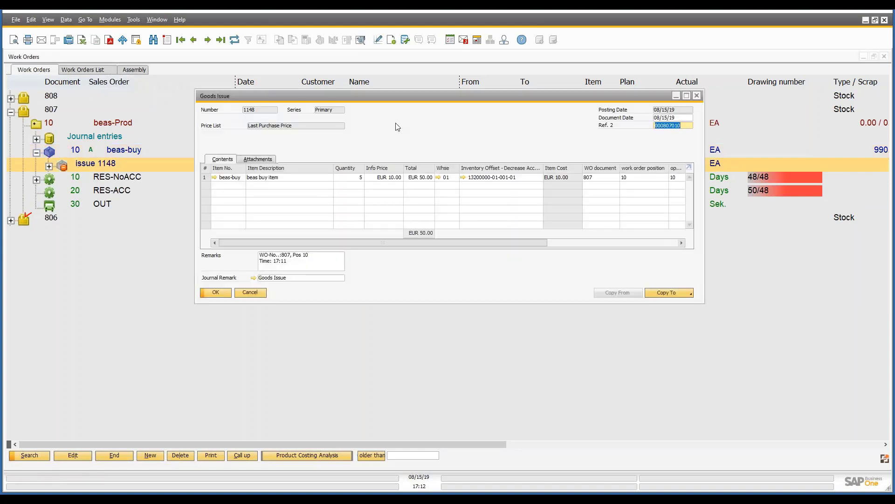
left_click(253, 278)
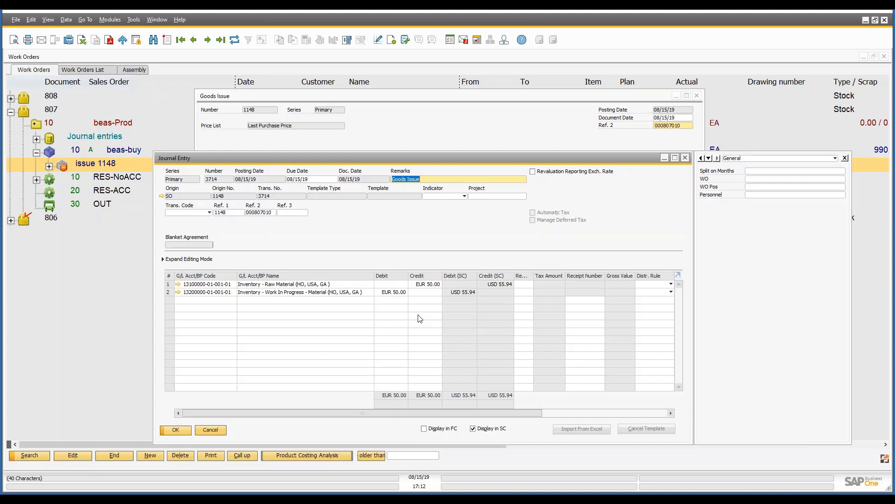
left_click(217, 431)
left_click(250, 294)
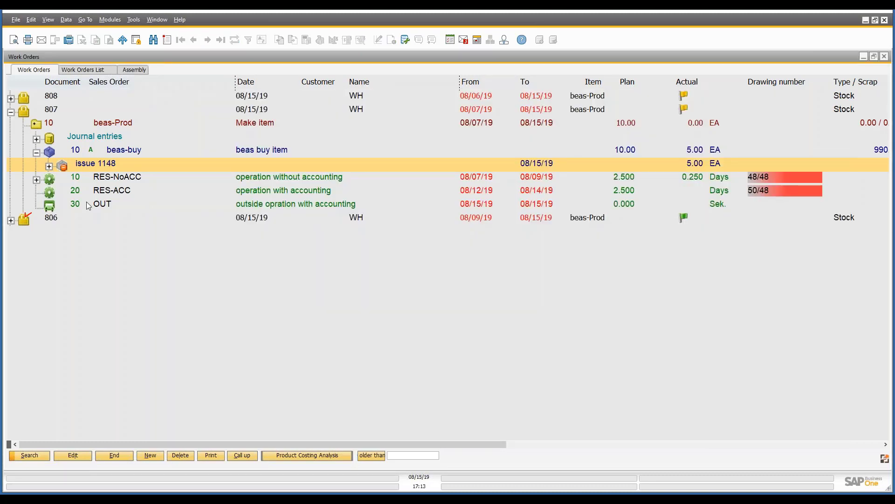
left_click(37, 153)
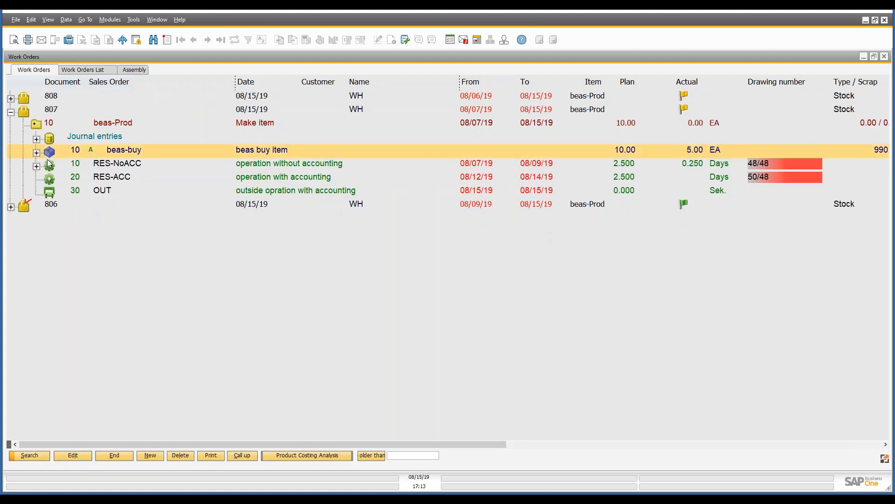
Create a time receipt for operation 20 (RES-ACC) of work order 807 and choose the employee in the person field.
left_click(106, 167)
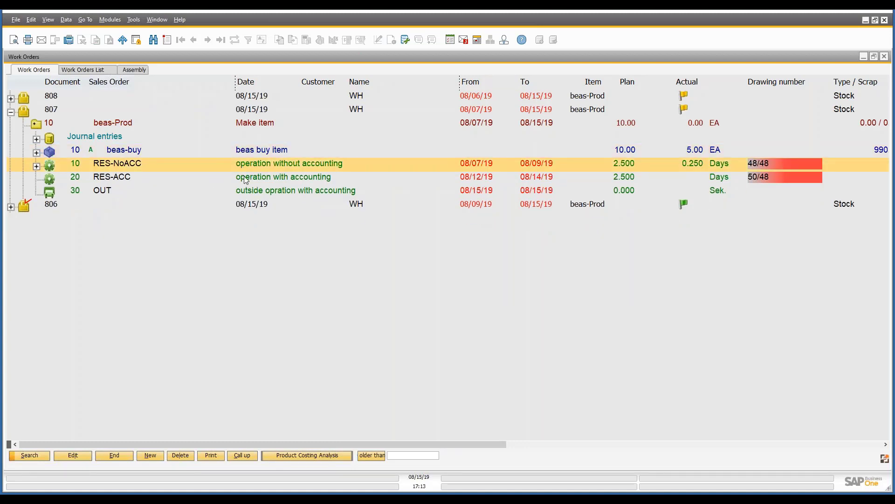
right_click(125, 180)
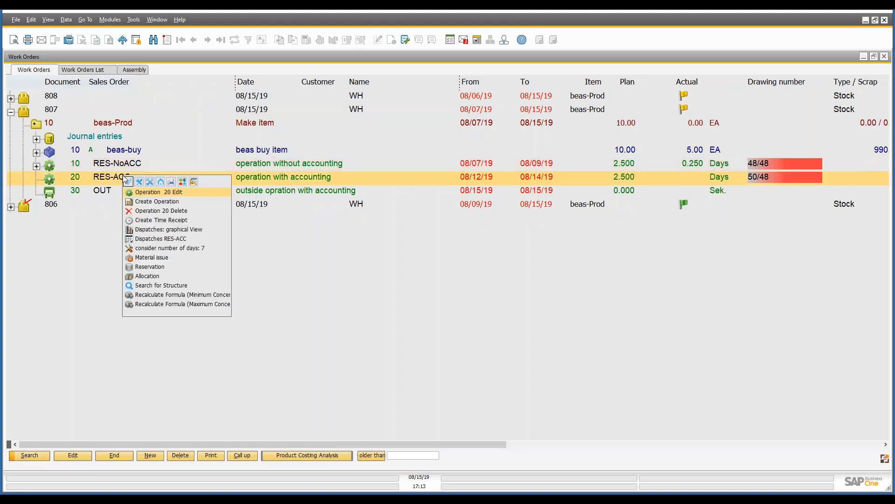
left_click(152, 223)
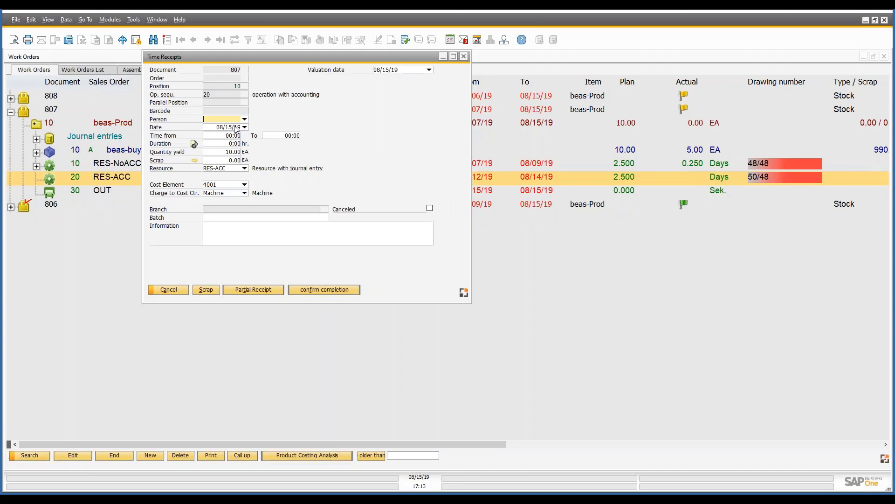
left_click(244, 119)
left_click(254, 127)
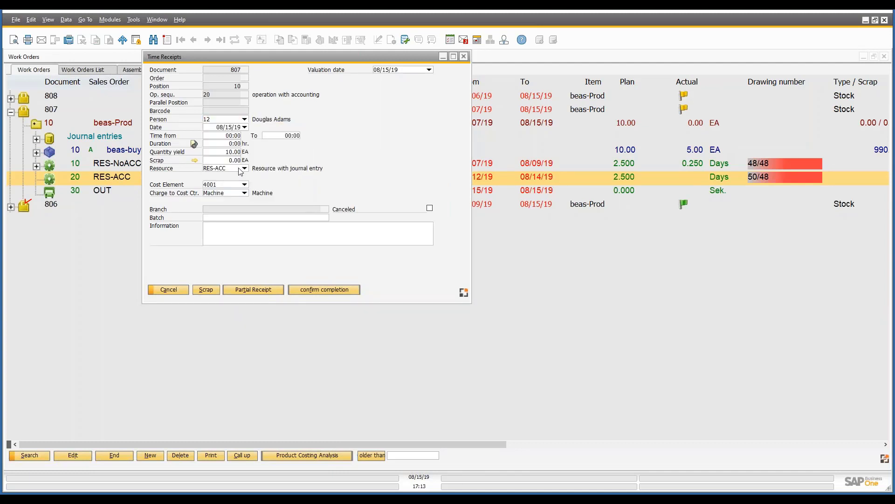
Set the duration to 2:00 hours and the quantity yield to 5.00 EA on the operation 20 time receipt.
left_click(235, 145)
type("2")
left_click(233, 154)
type("5")
key("Tab")
Review the cost element and charge-to cost center choices of the time receipt, keeping 4001 and Machine.
left_click(244, 185)
left_click(261, 176)
left_click(244, 192)
left_click(244, 193)
left_click(245, 193)
left_click(299, 159)
Check the available cost centers in the personnel master record of employee 12, leave without changes, and close the personnel list.
left_click(110, 21)
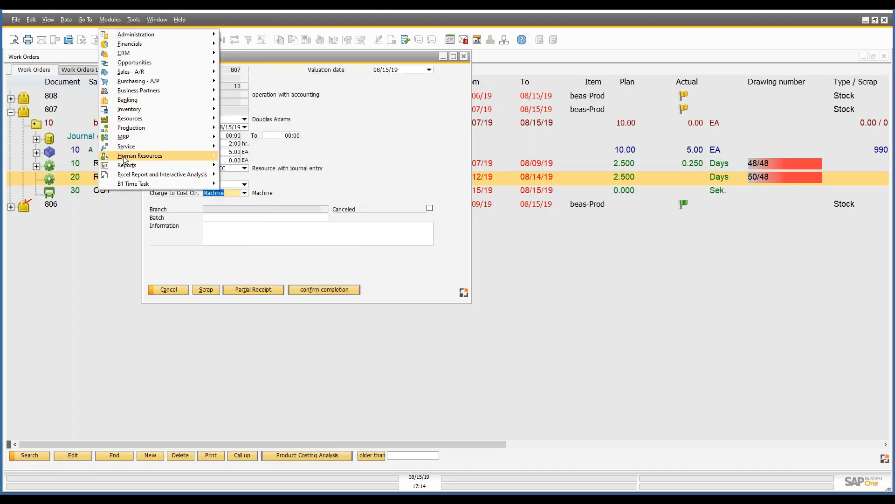
mouse_move(140, 156)
left_click(247, 165)
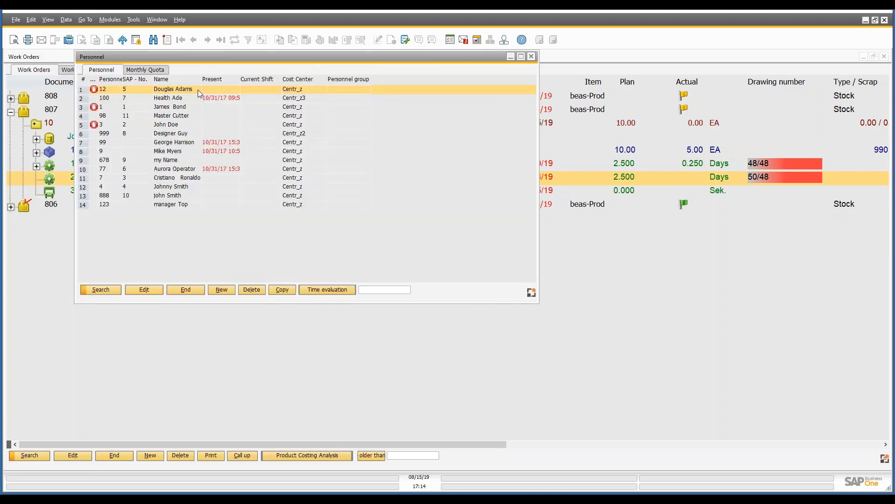
double_click(197, 89)
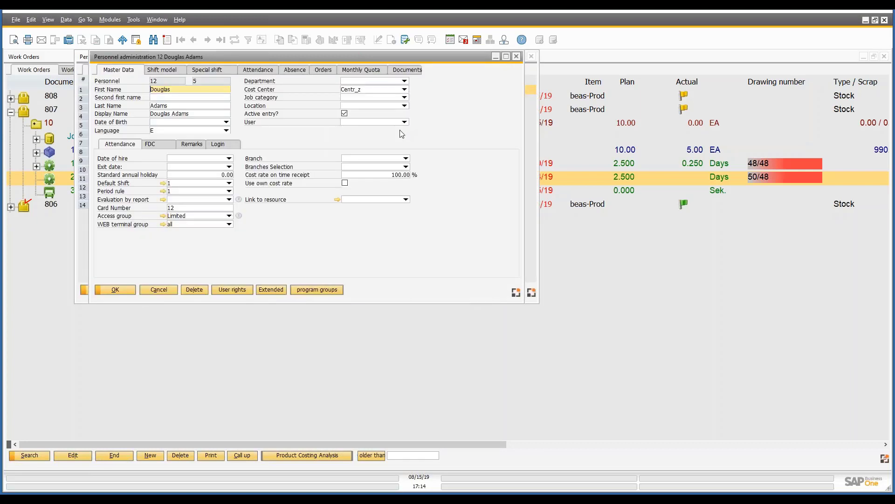
left_click(404, 90)
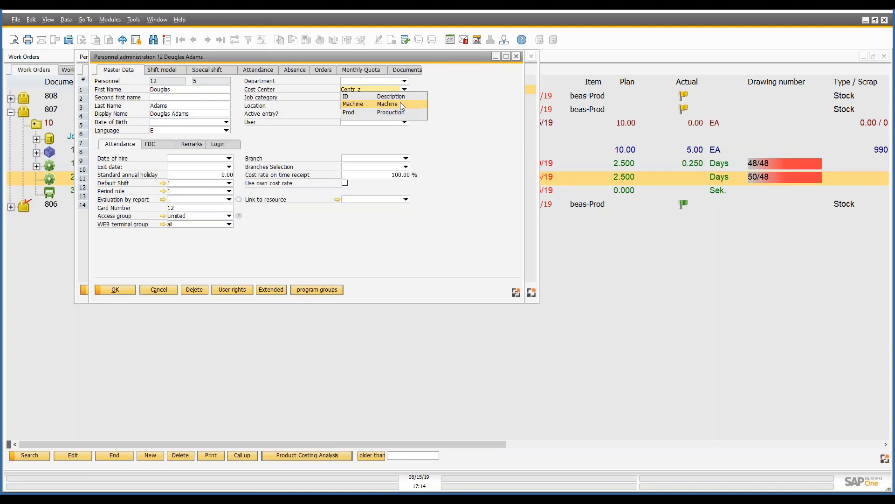
left_click(157, 290)
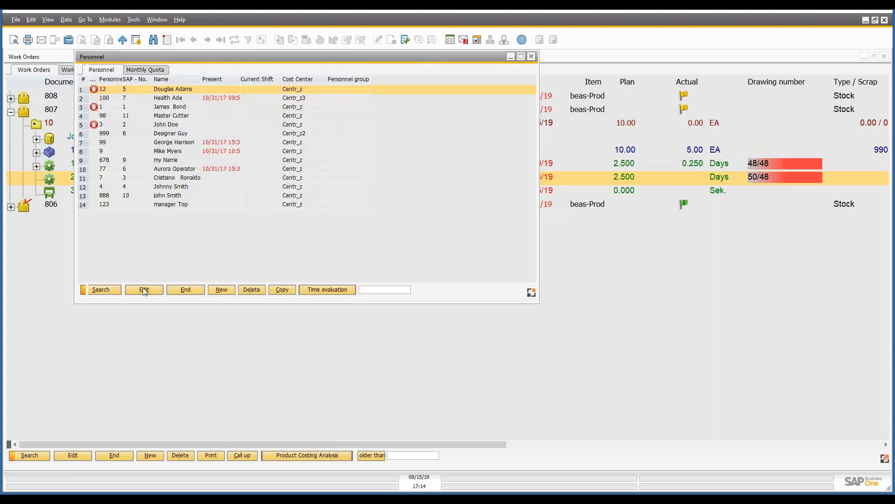
left_click(186, 292)
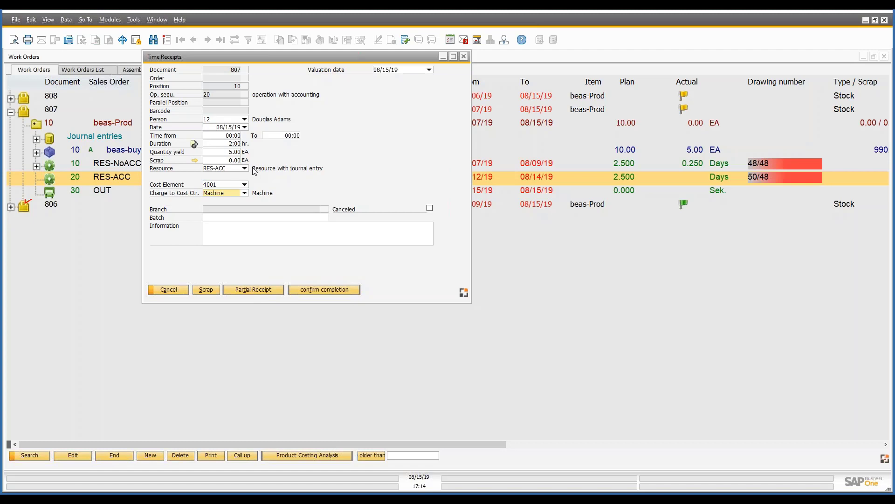
Check the entered duration and quantity yield, and post the operation 20 time receipt as a partial receipt.
left_click(230, 144)
left_click(232, 152)
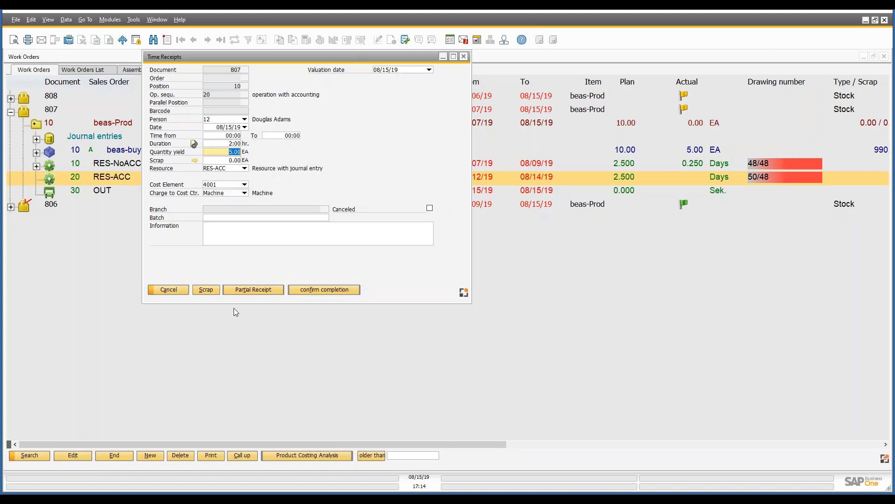
left_click(261, 292)
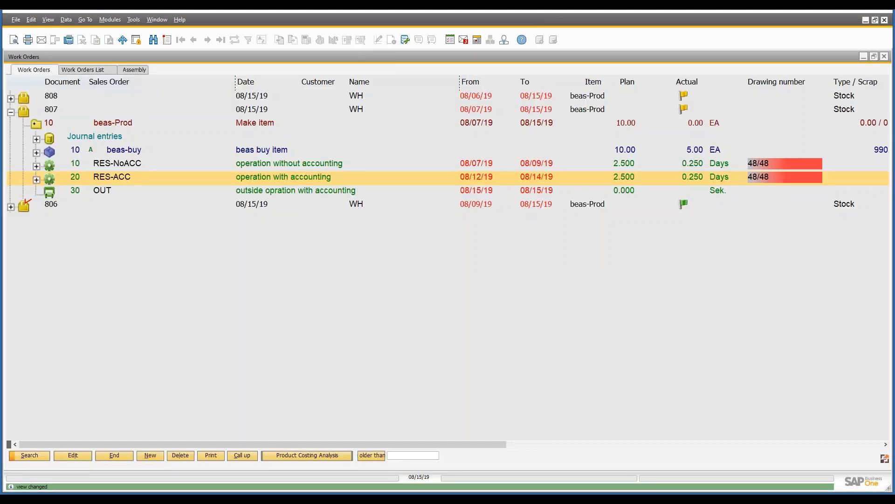
Expand the time receipts under operations RES-ACC and RES-NoACC and compare their booked quantities and durations.
left_click(36, 180)
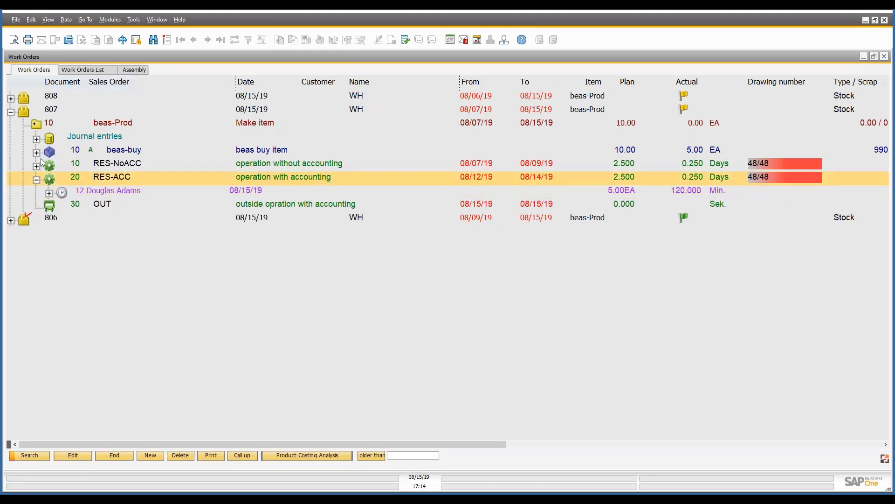
left_click(36, 166)
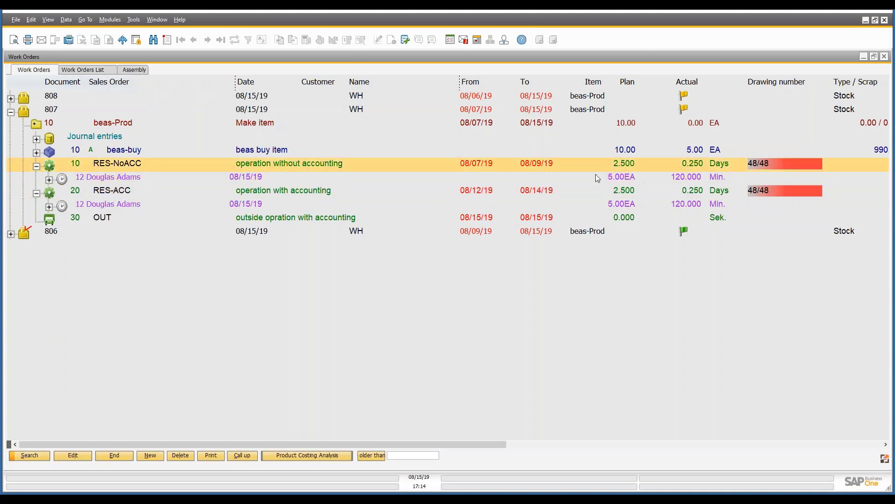
left_click(626, 178)
left_click(629, 204)
left_click(690, 183)
left_click(691, 207)
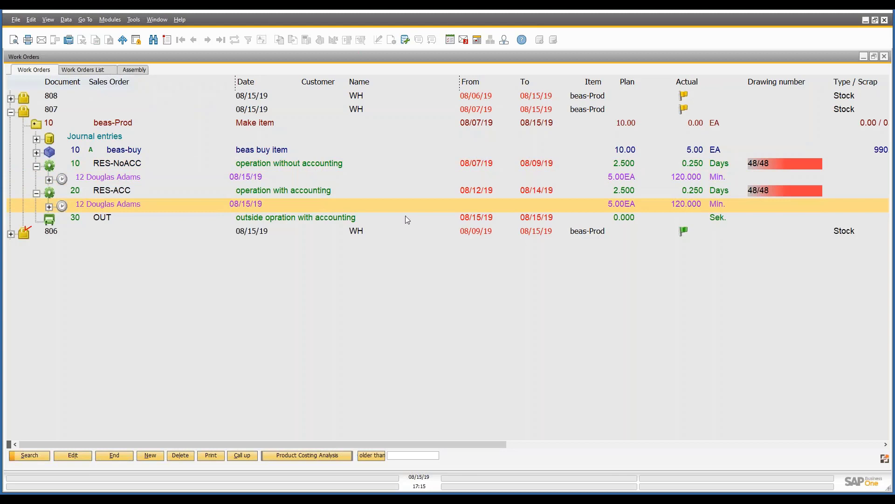
Expand the journal document under the RES-ACC time receipt down to its account lines.
left_click(49, 207)
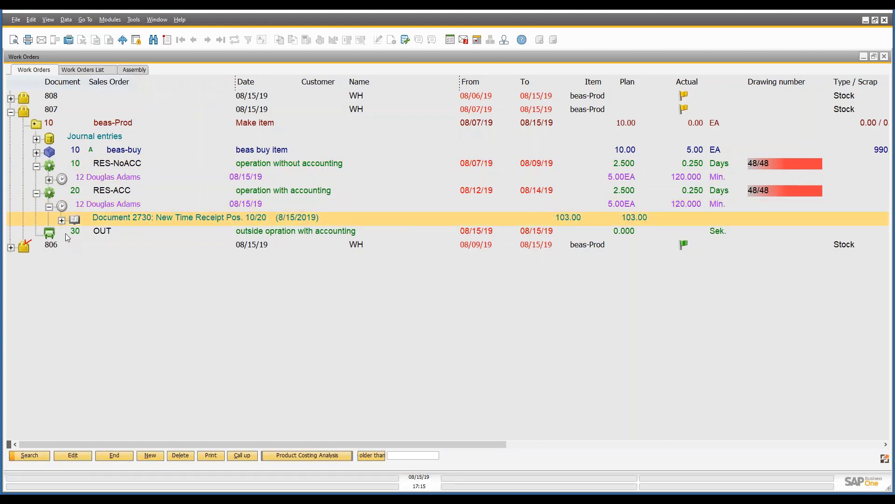
left_click(61, 219)
left_click(75, 234)
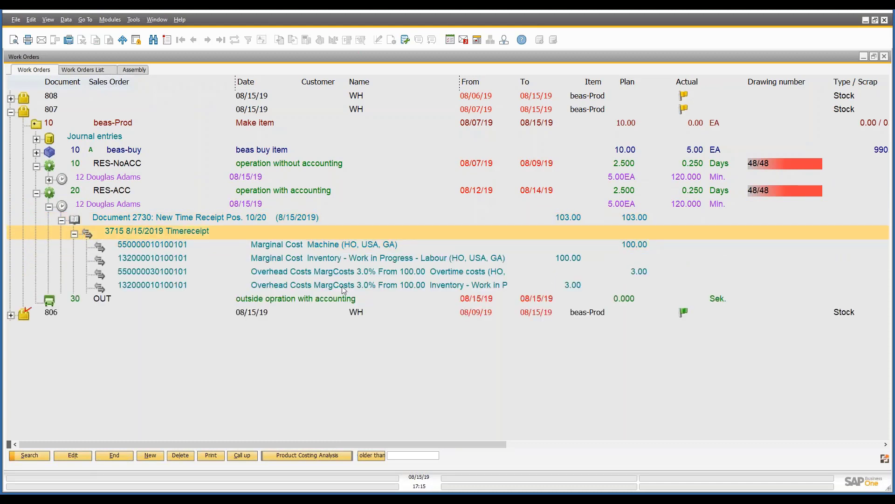
Examine the marginal and overhead cost postings to the machine, overtime and WIP labour accounts, then collapse operation RES-ACC.
left_click(346, 246)
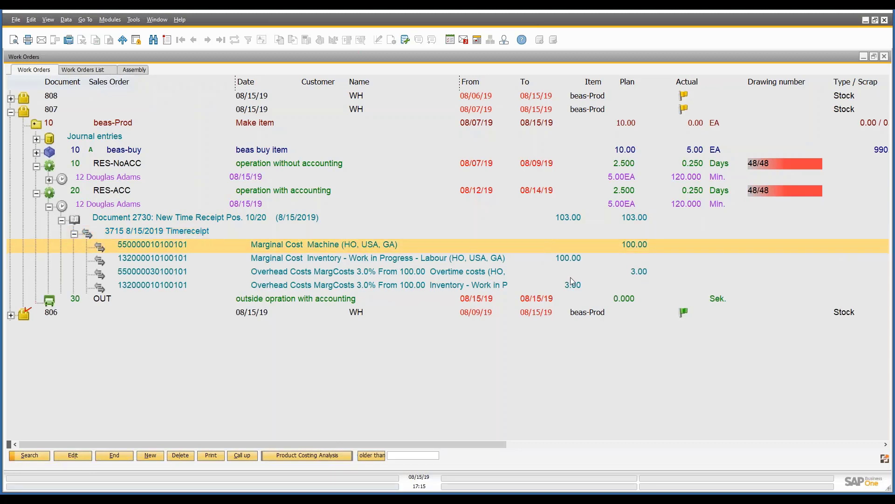
left_click(644, 276)
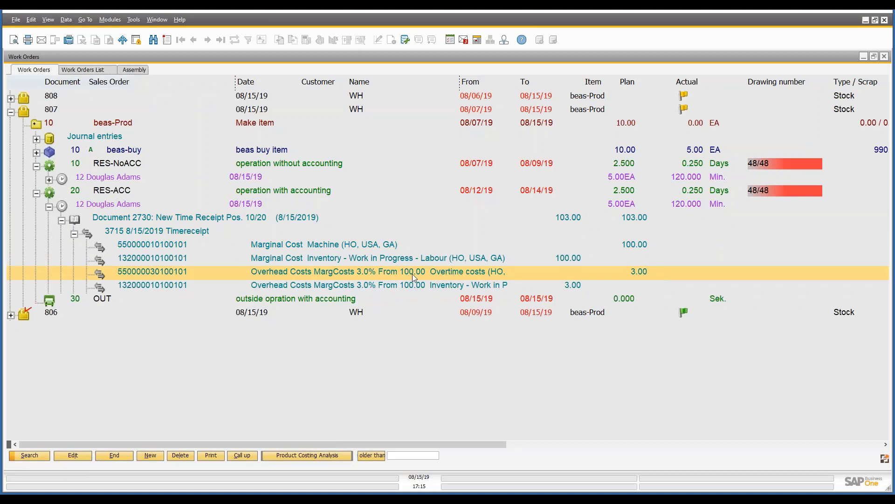
left_click(605, 279)
left_click(626, 271)
left_click(322, 249)
left_click(333, 259)
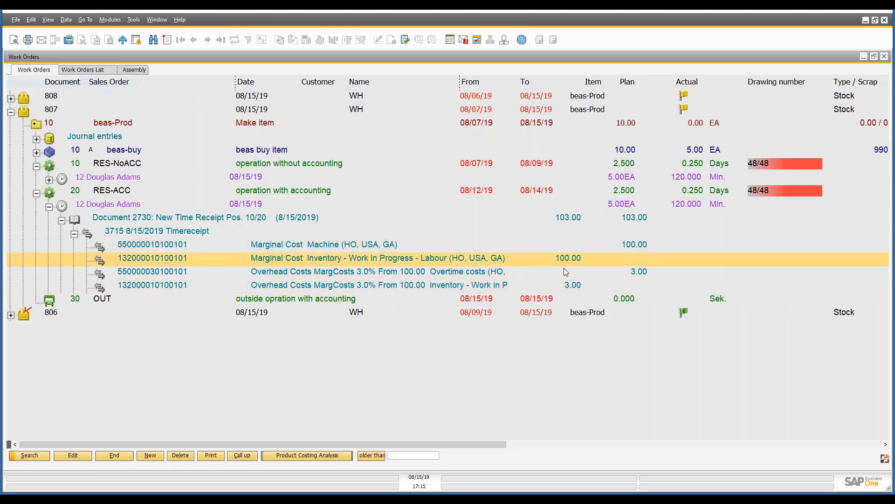
left_click(388, 247)
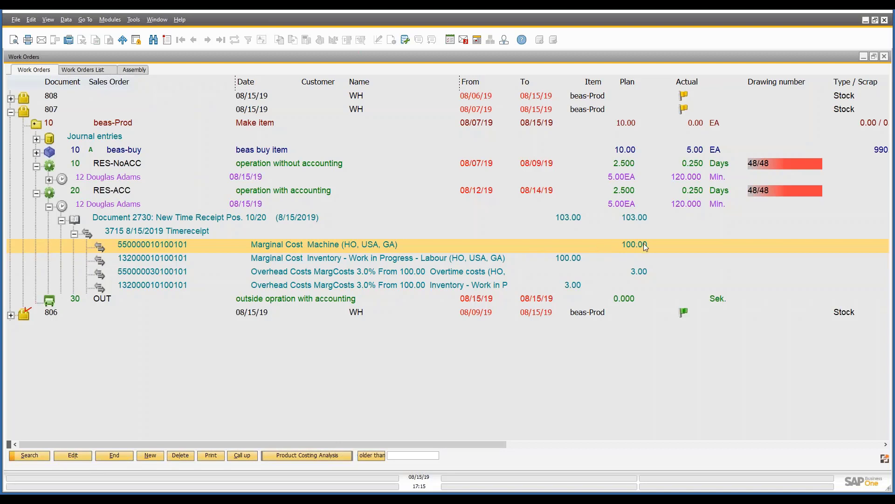
left_click(569, 258)
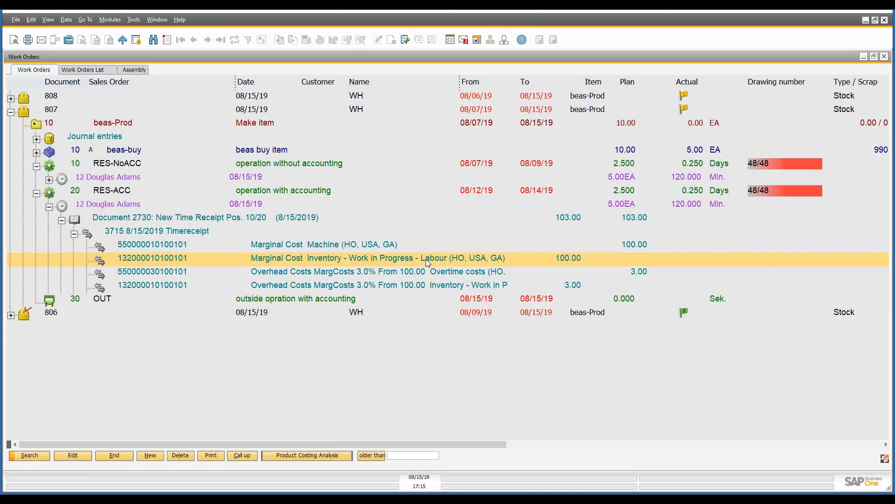
left_click(447, 272)
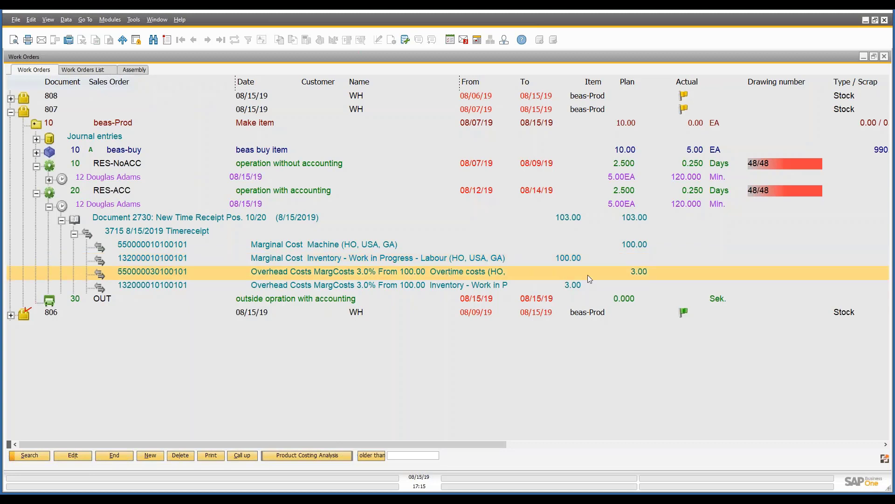
left_click(36, 193)
Expand the Pos. 10/20 time receipt document under Journal entries of work order 807 and open its journal entry record.
left_click(36, 139)
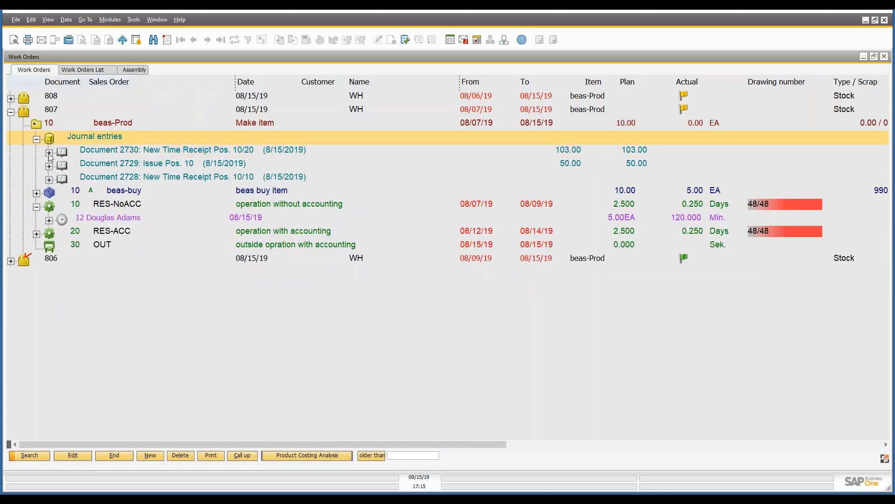
left_click(53, 150)
left_click(61, 166)
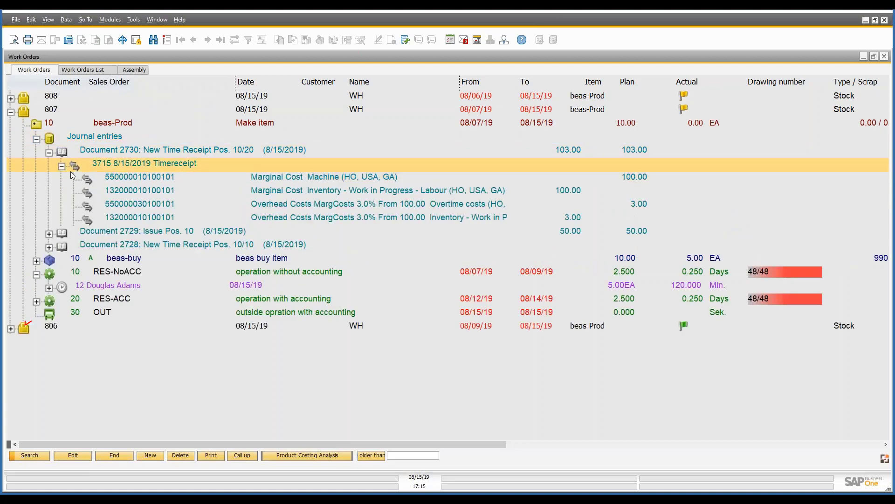
right_click(116, 163)
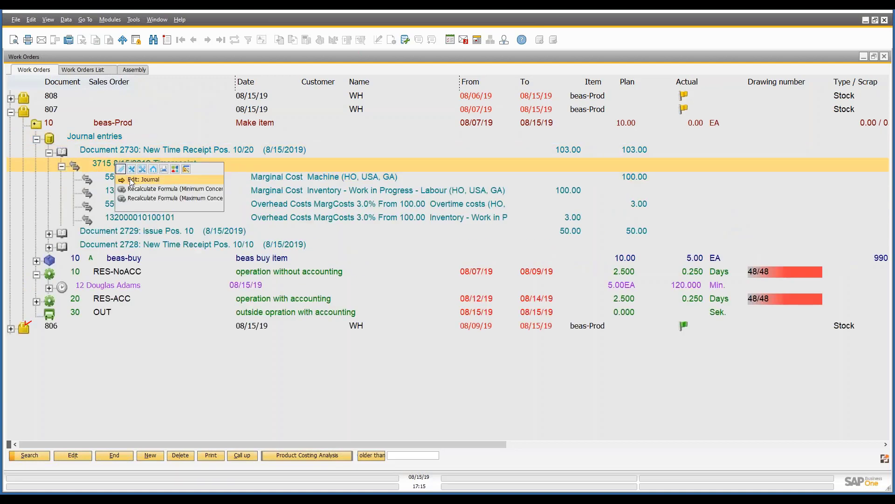
left_click(130, 178)
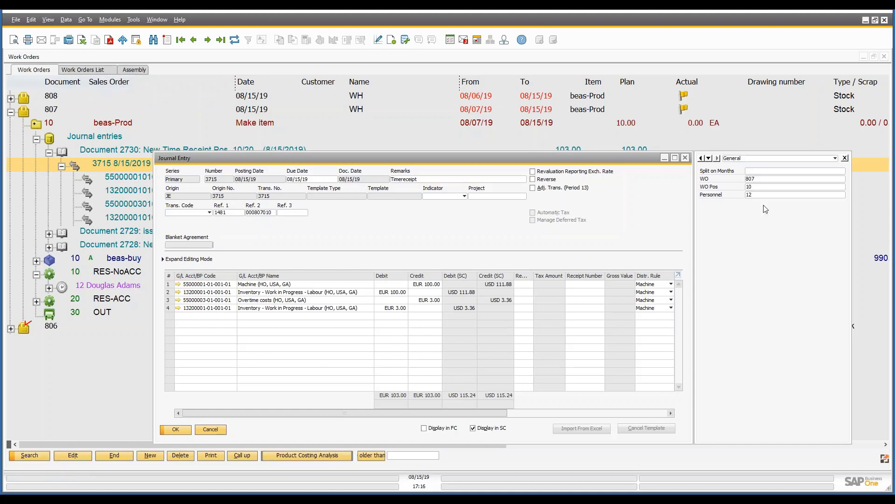
Check the WO, WO Pos and Personnel user-defined fields of the journal entry, then close it without changes.
left_click(760, 180)
left_click(757, 187)
left_click(759, 195)
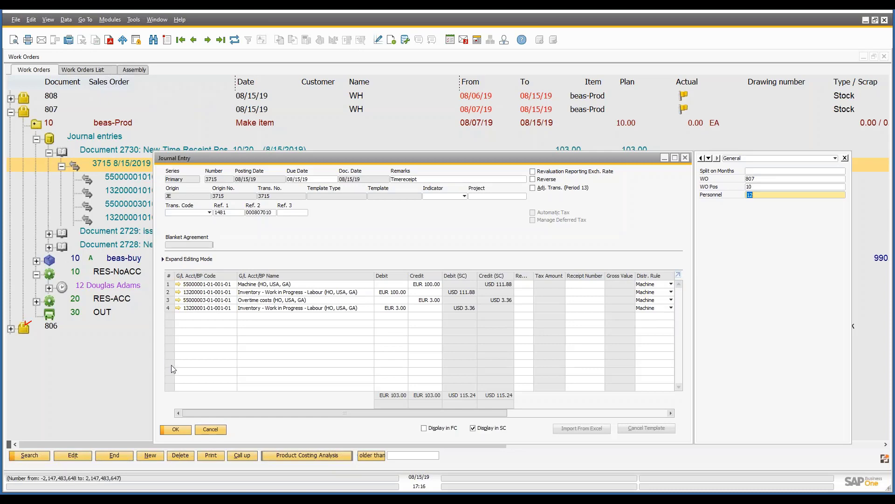
left_click(211, 429)
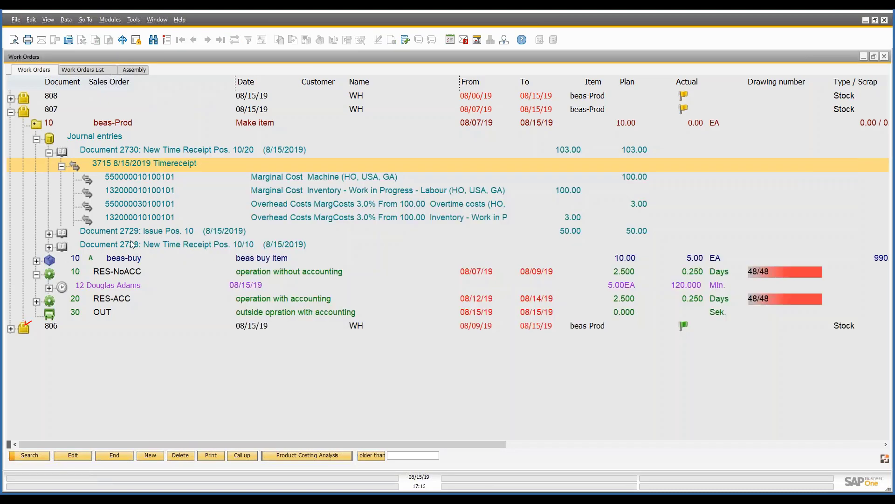
Collapse the Pos. 10/20 time receipt document, review the work order's journal document list again, and collapse the Journal entries node.
left_click(50, 153)
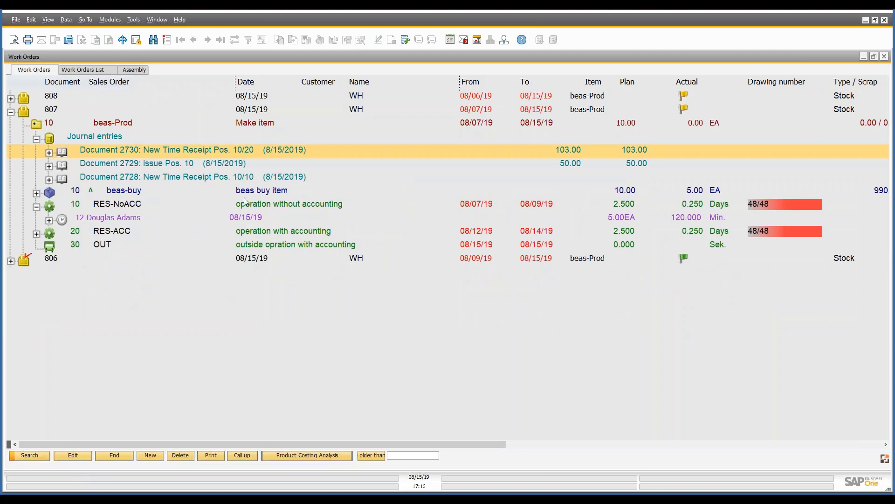
left_click(37, 139)
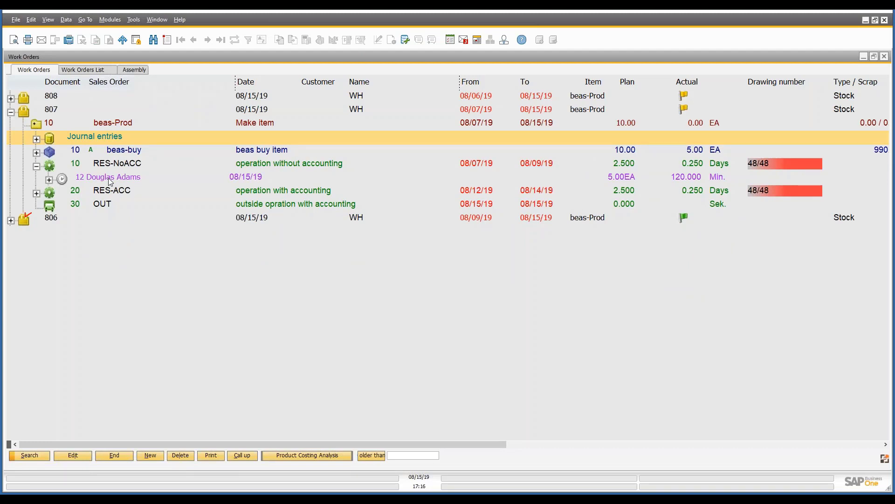
left_click(36, 139)
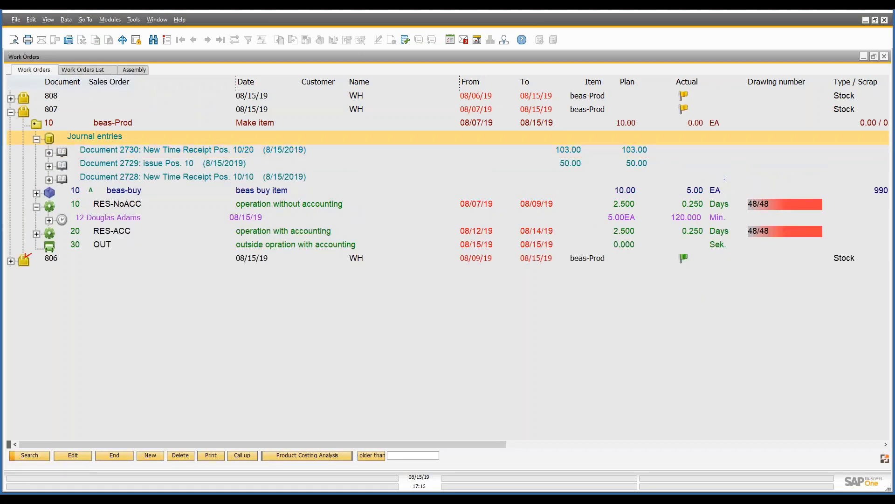
left_click(36, 139)
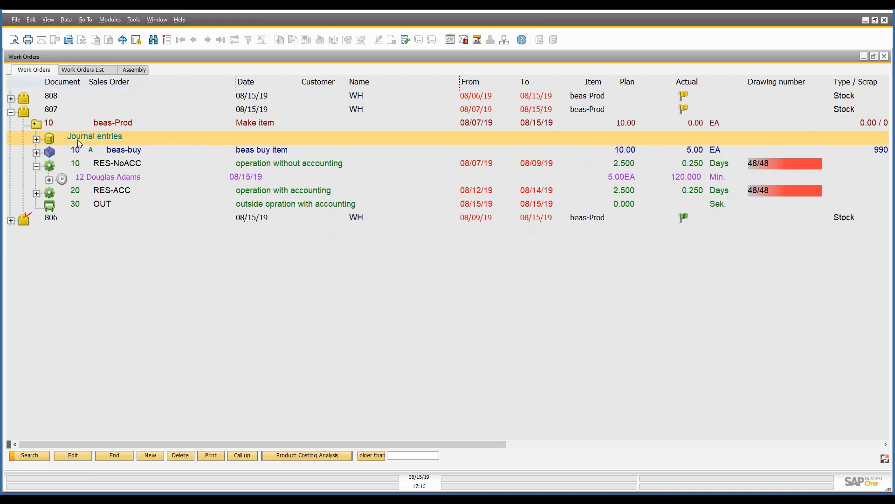
Open position 10 of work order 807 and display its journal account totals in an enlarged view.
left_click(103, 127)
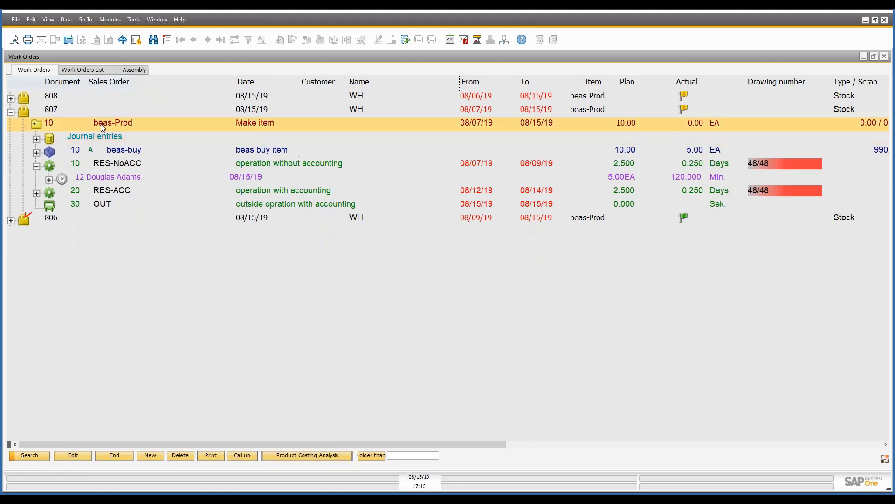
double_click(102, 127)
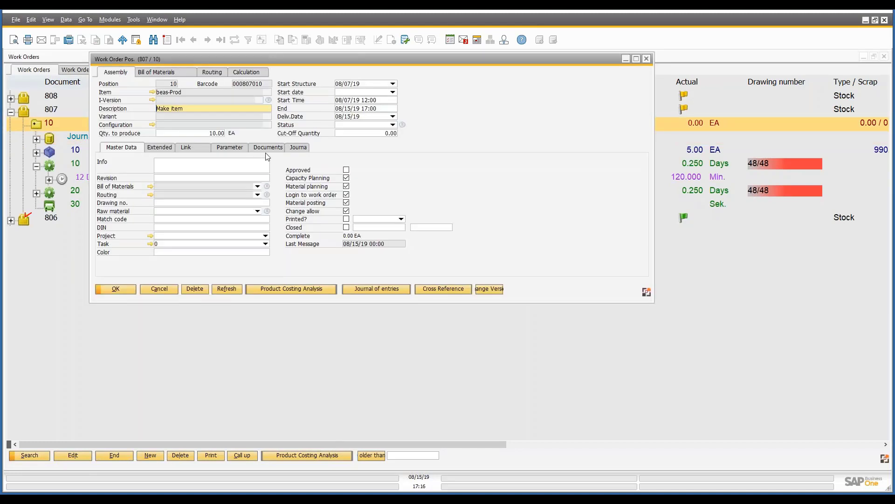
left_click(299, 148)
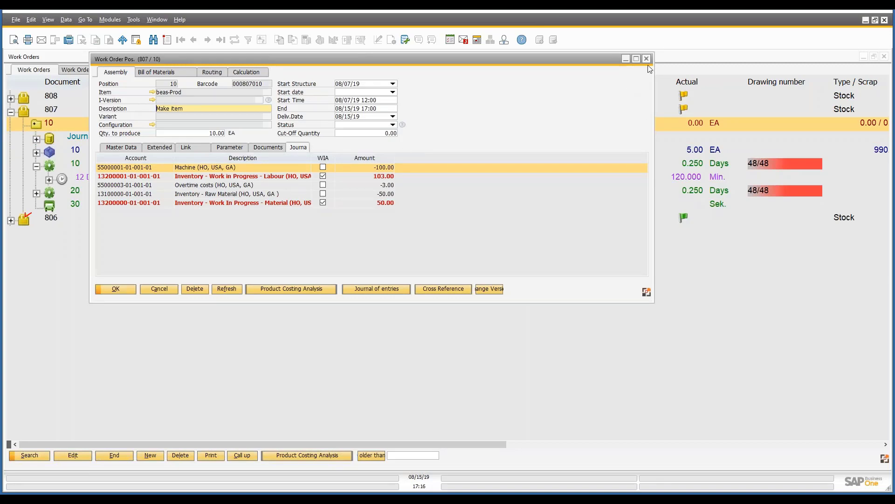
left_click(636, 59)
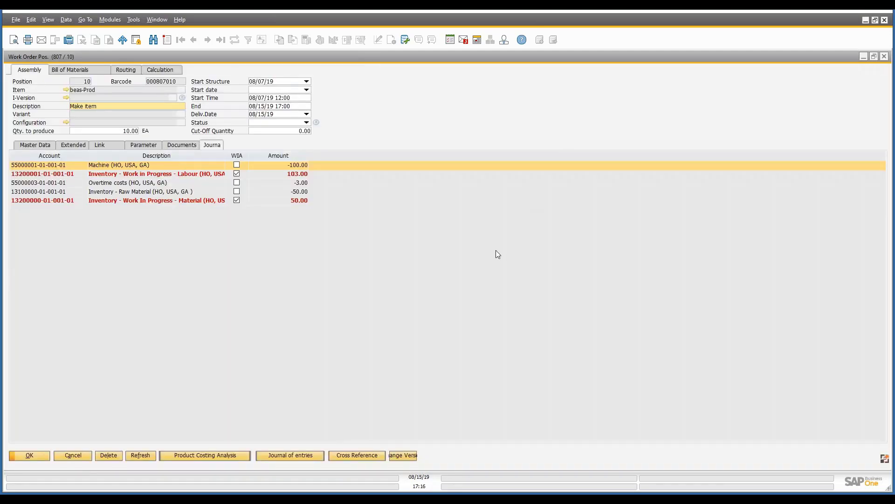
scroll(496, 250, "up", 6)
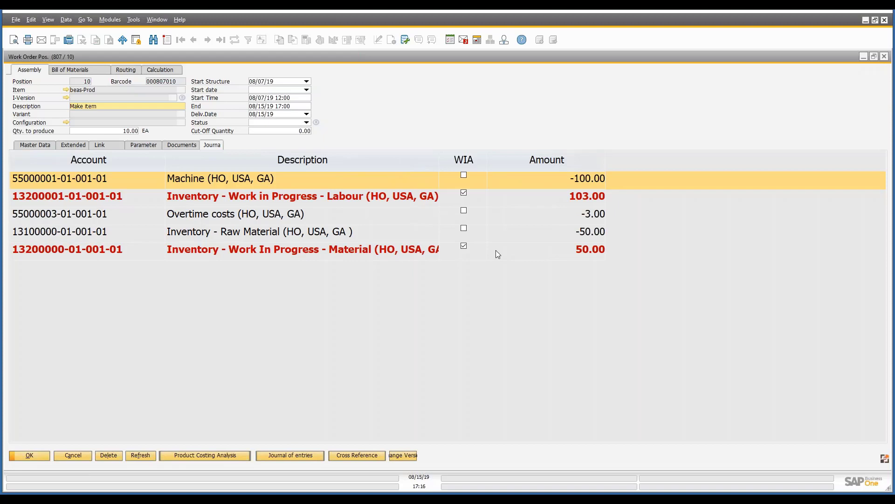
Examine the amounts posted to the Work in Progress Labour and Material accounts of the position.
left_click(369, 212)
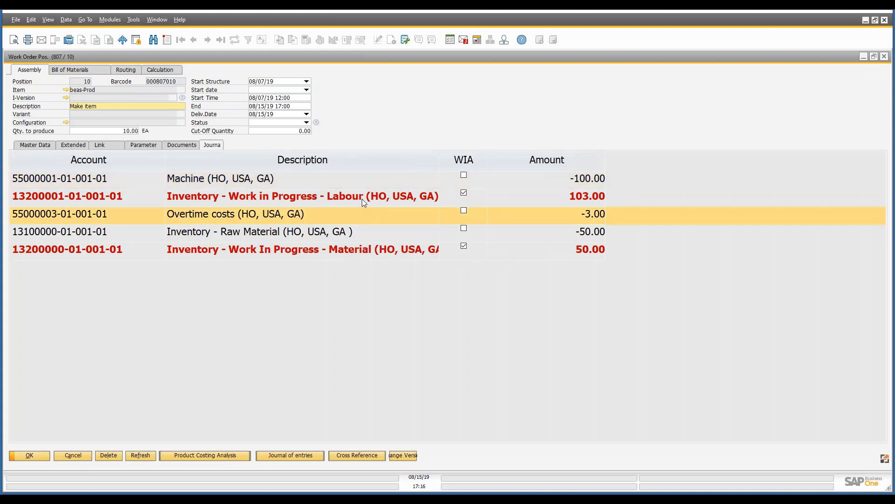
left_click(363, 201)
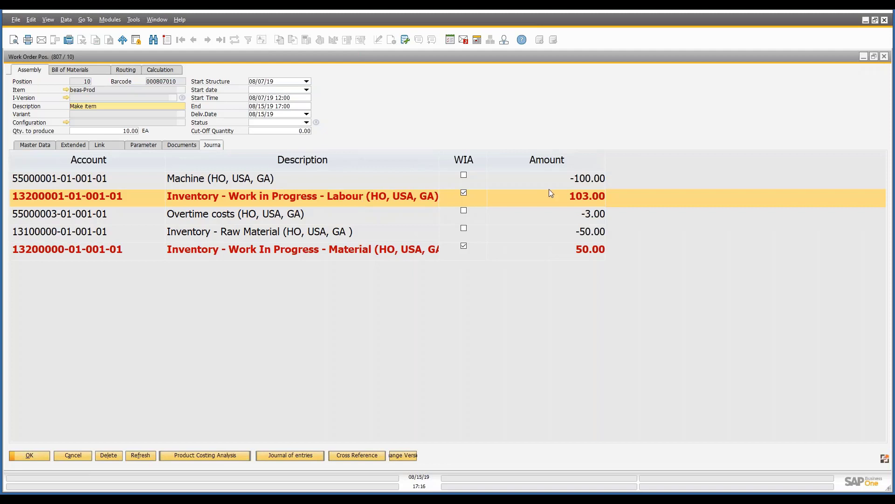
left_click(340, 248)
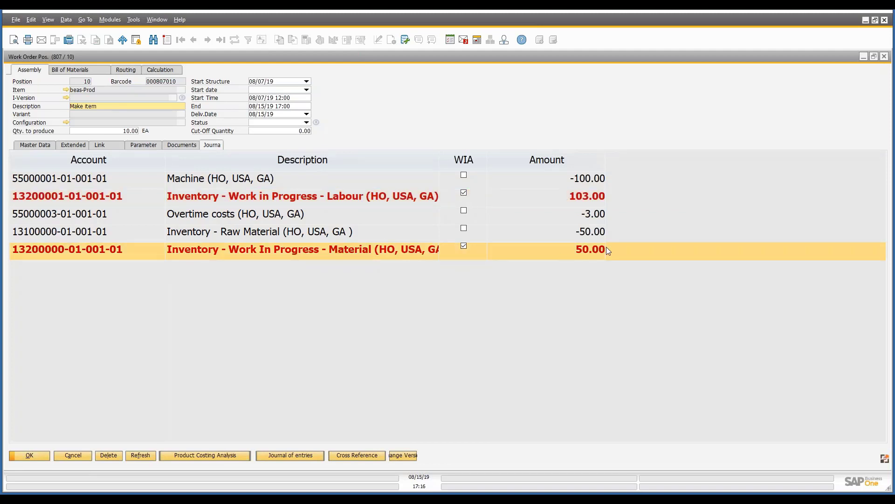
Review the machine, overtime and raw material account lines, close the position and expand its structure in the work order list again.
left_click(230, 186)
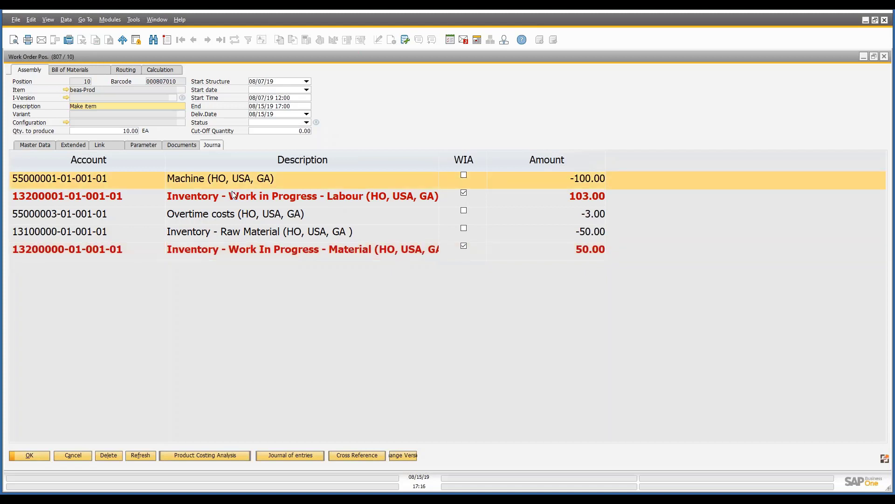
left_click(237, 219)
left_click(242, 232)
left_click(244, 215)
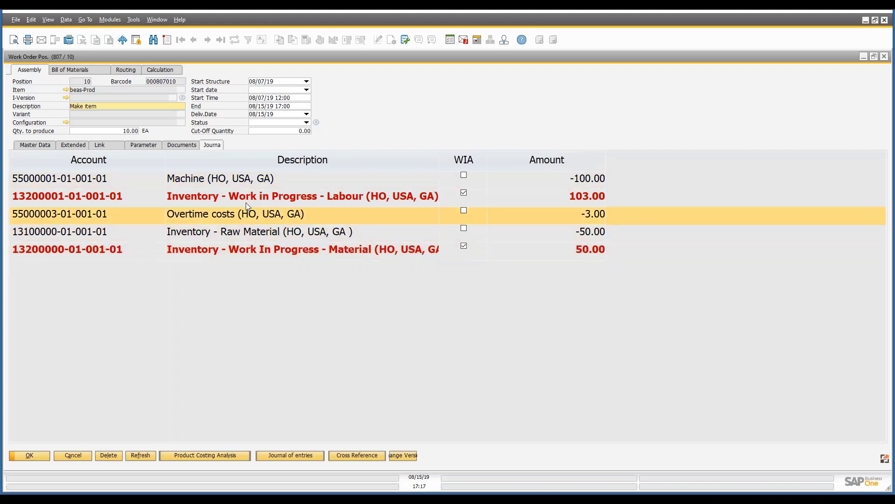
left_click(247, 184)
left_click(250, 236)
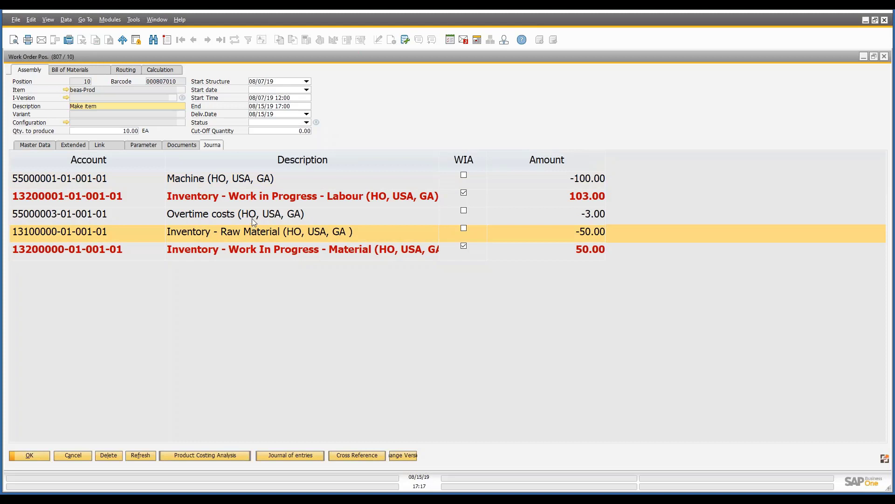
left_click(252, 218)
left_click(239, 181)
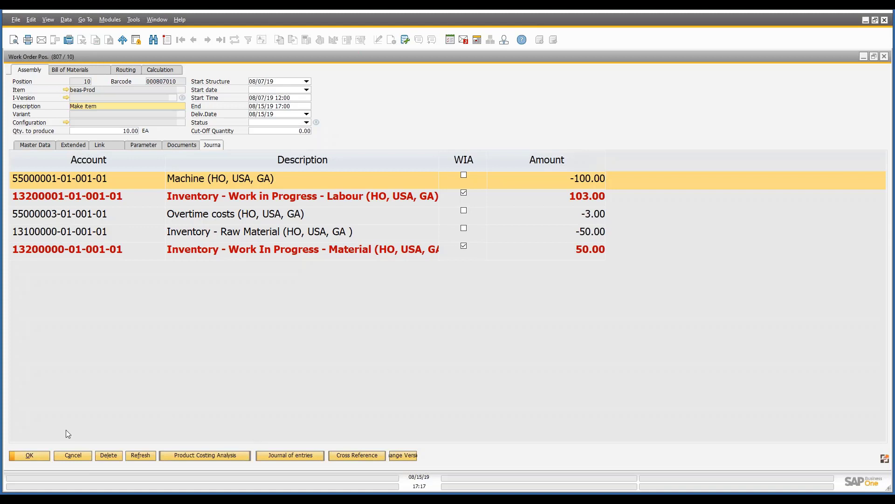
left_click(45, 455)
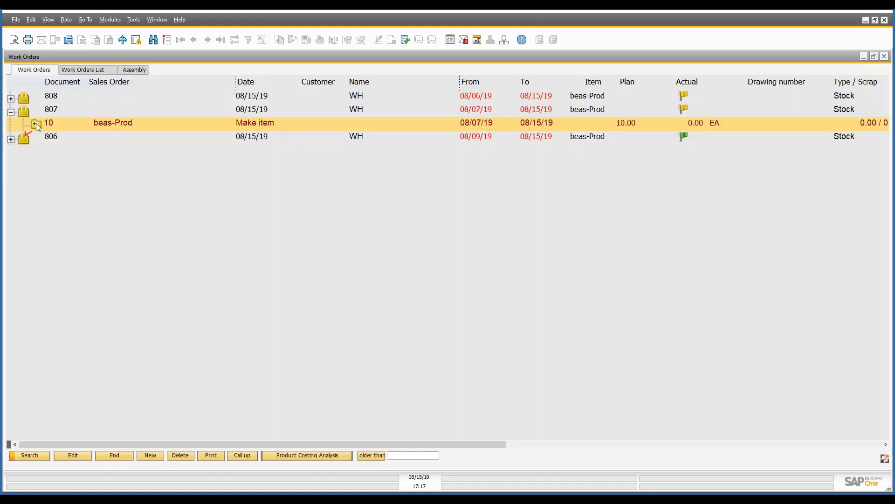
left_click(35, 124)
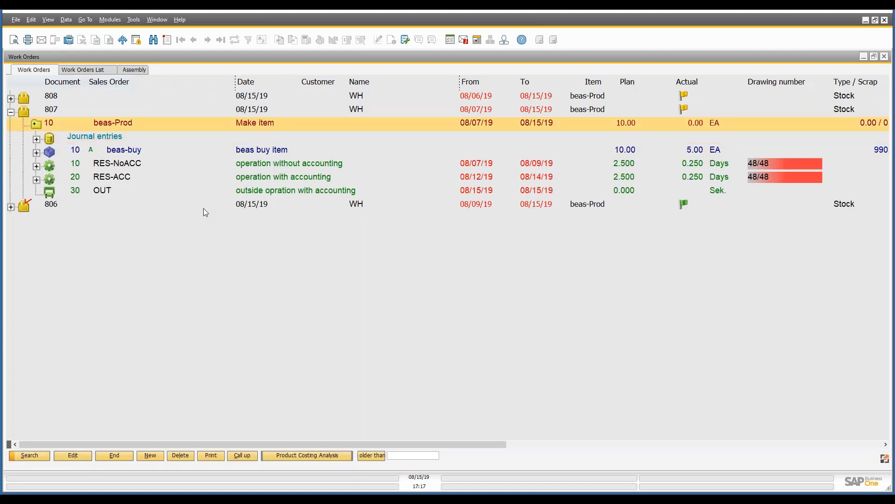
Open external operation 30 OUT, check its supplier, item WB-WRRG, price per unit and cost element, and close it.
left_click(113, 194)
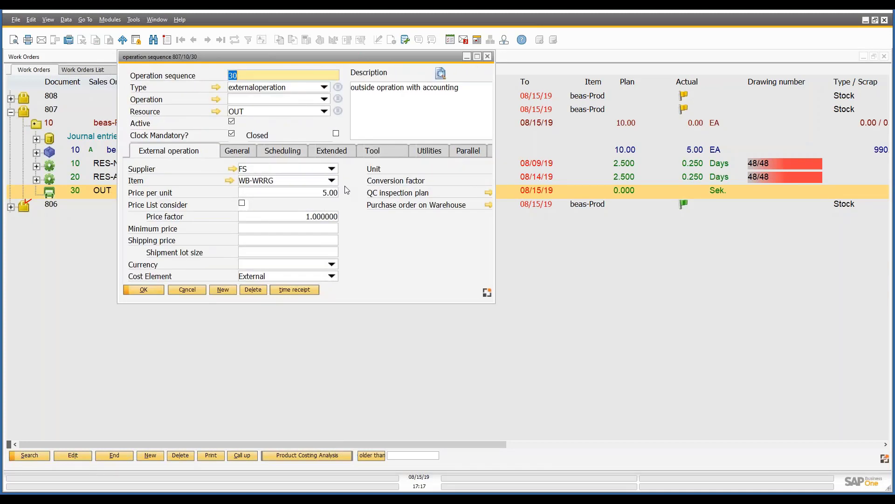
left_click(332, 169)
left_click(380, 228)
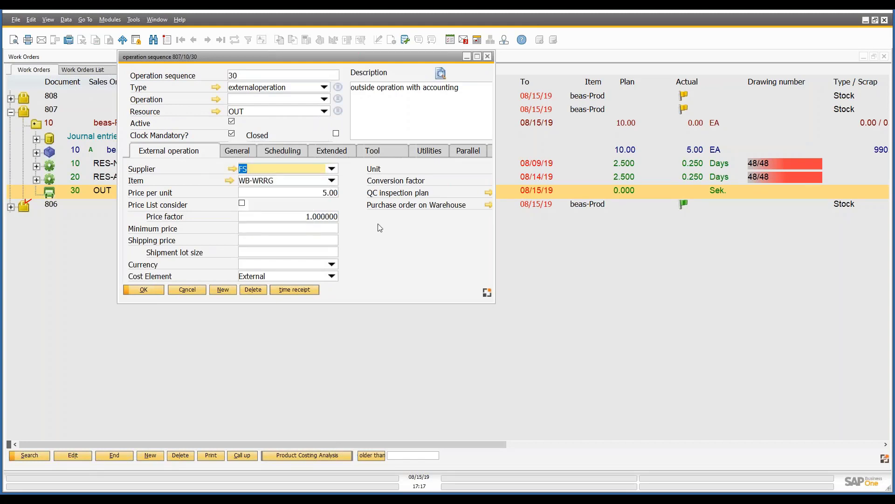
left_click(334, 180)
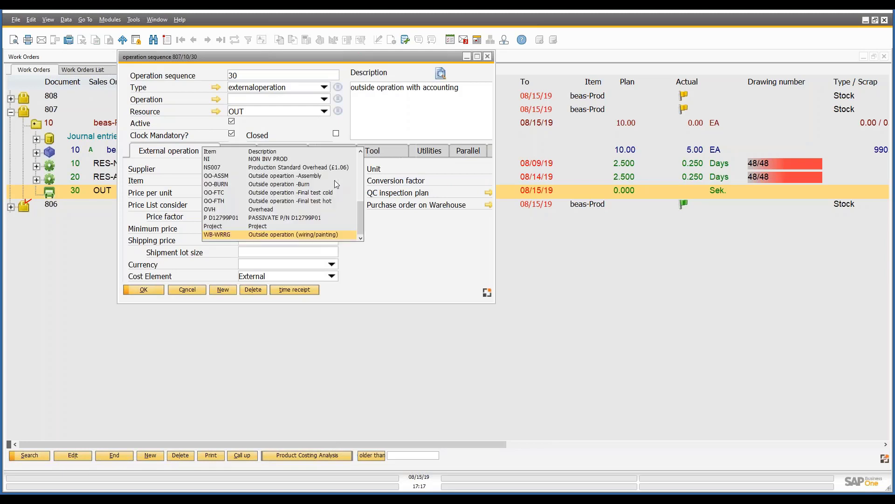
left_click(294, 234)
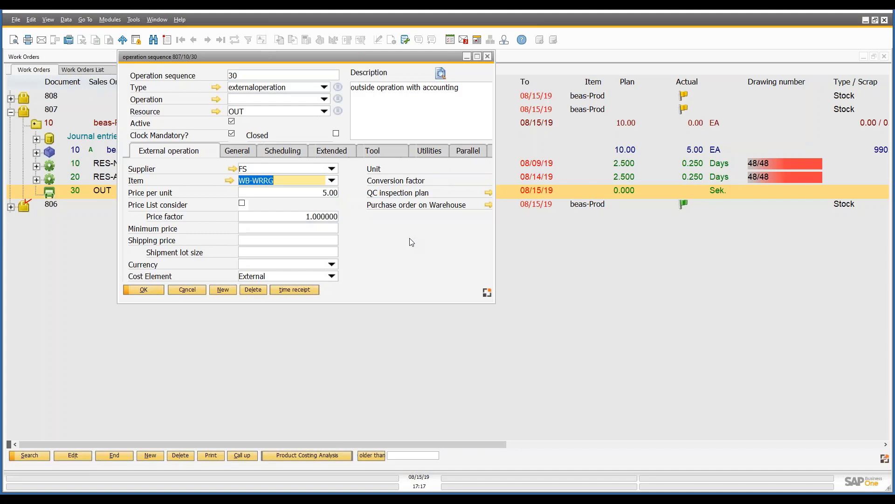
left_click(326, 193)
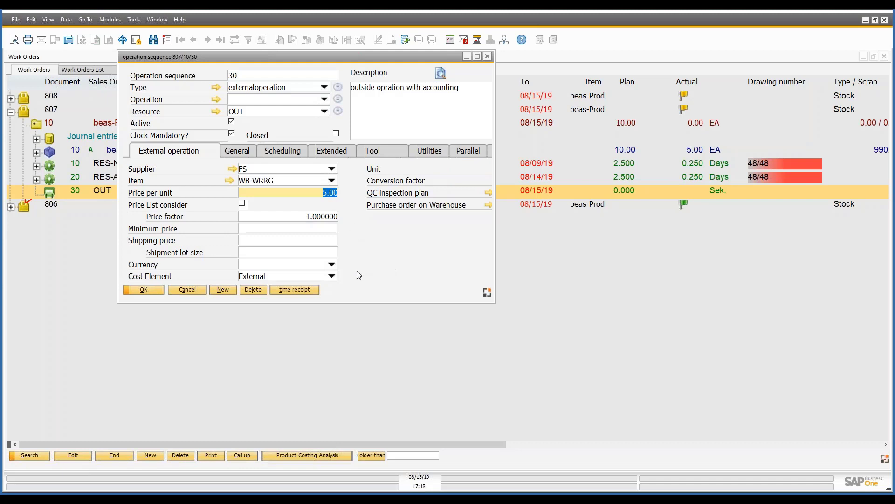
left_click(332, 277)
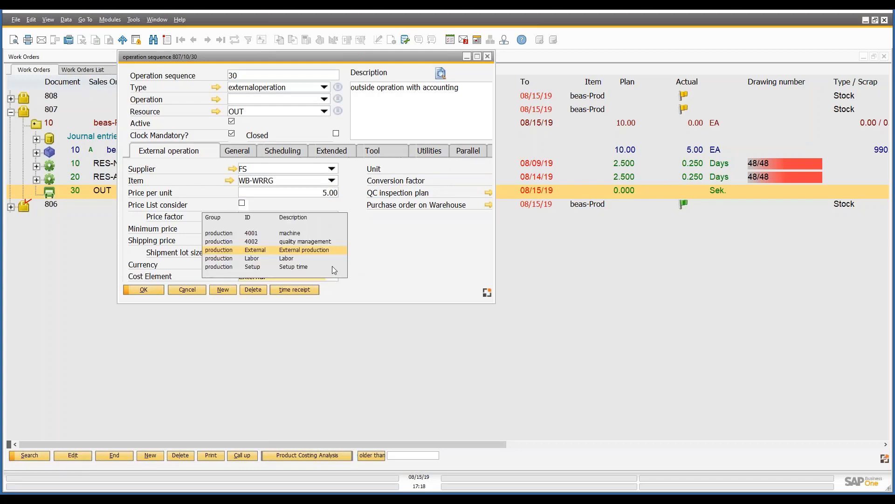
left_click(382, 240)
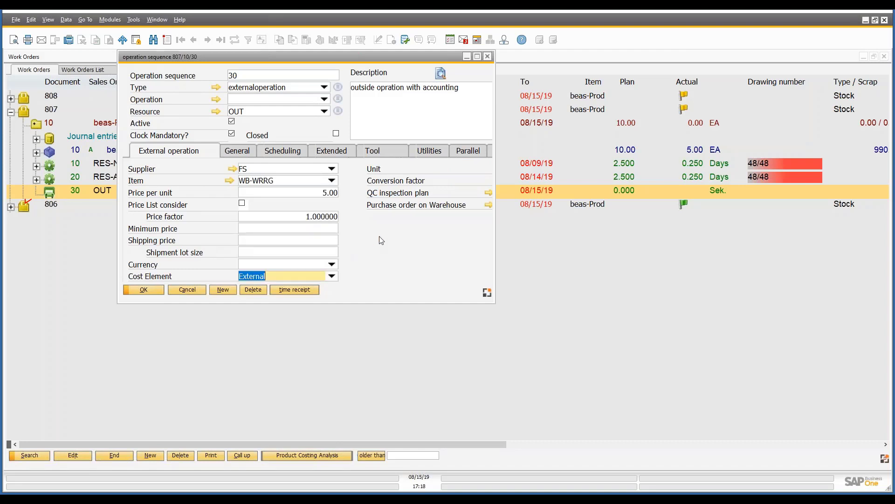
left_click(136, 288)
Create a purchase order for operation 30 OUT from supplier FS with quantity 10 and delivery date 08/16/19.
right_click(99, 192)
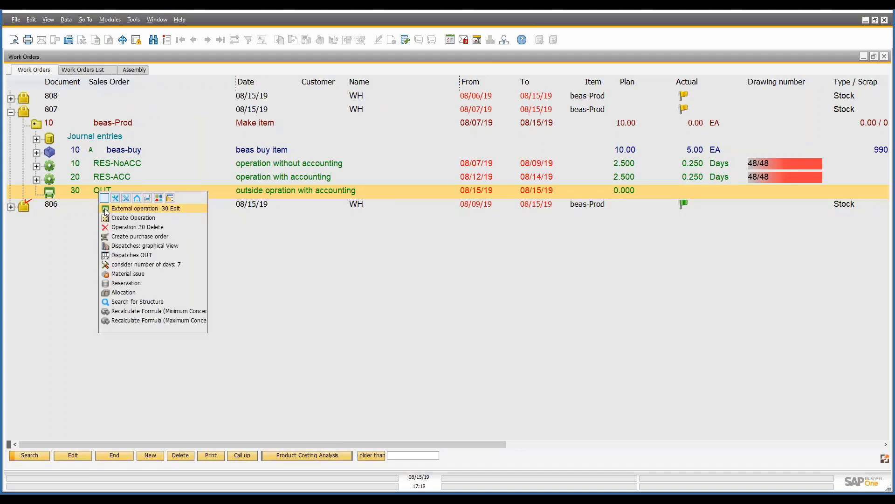
left_click(119, 236)
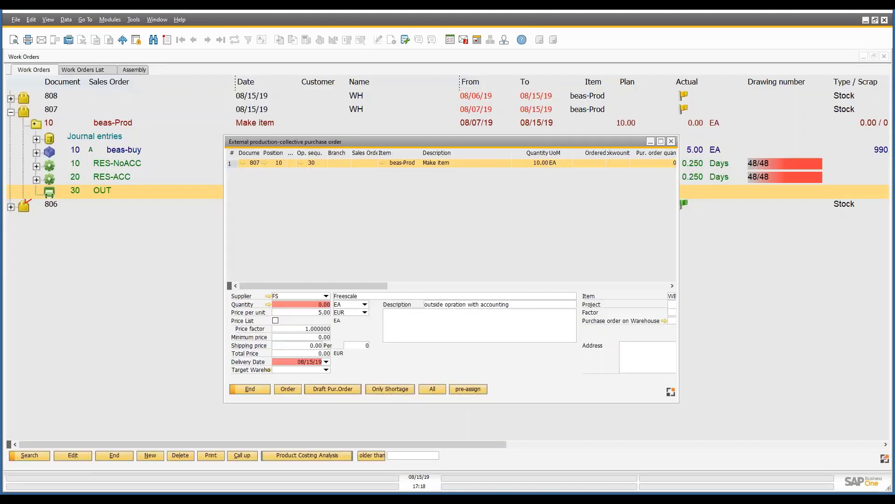
left_click(268, 304)
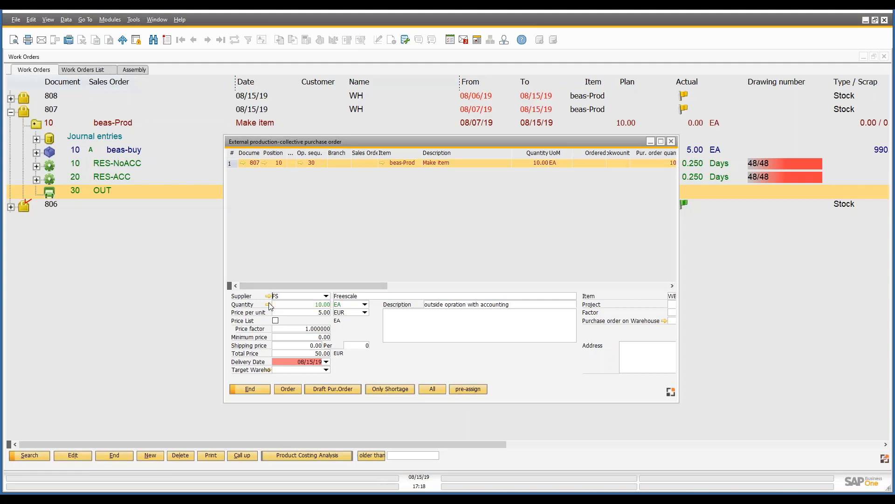
left_click(326, 361)
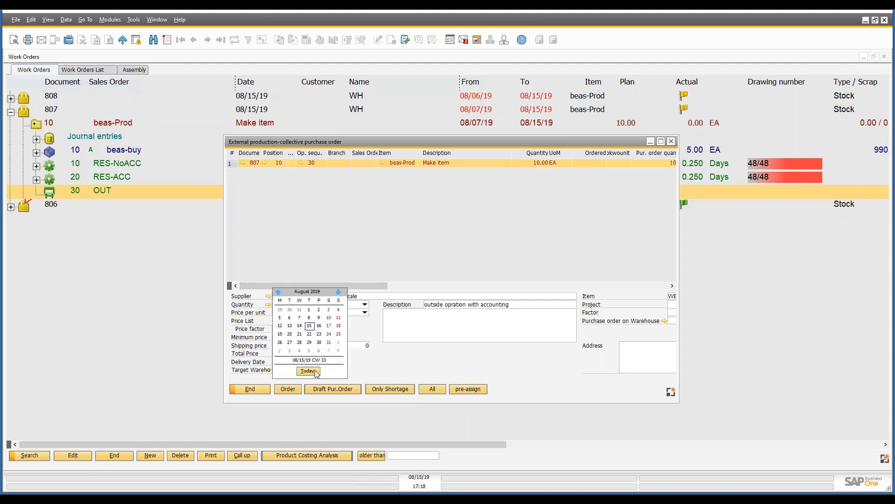
left_click(319, 325)
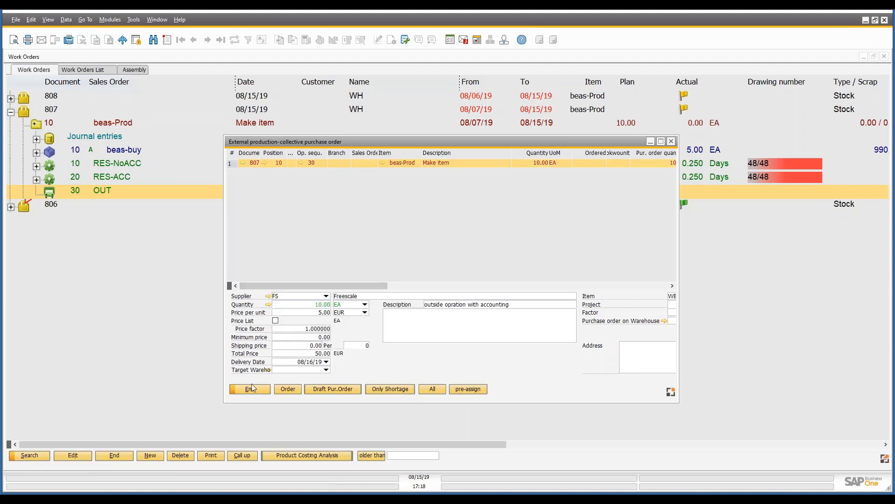
left_click(288, 389)
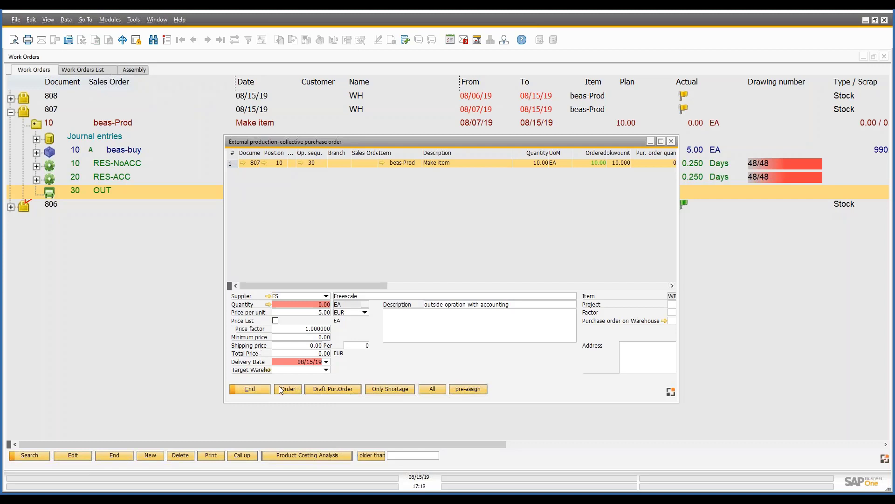
left_click(261, 387)
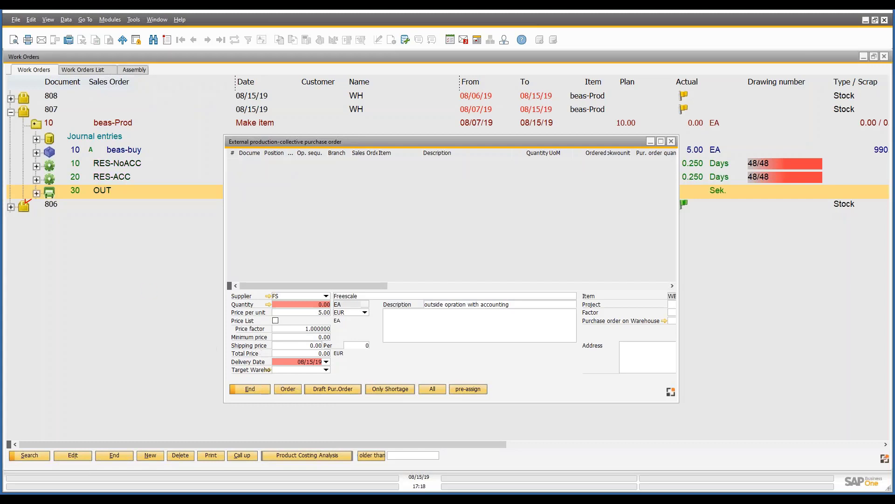
Open the Freescale purchase order under operation 30, check the item master data of WB-WRRG, and close both.
left_click(37, 193)
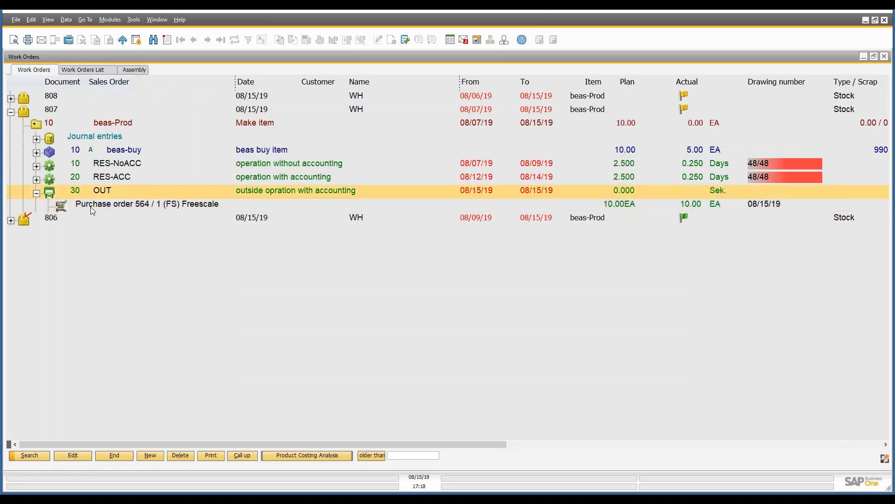
left_click(92, 207)
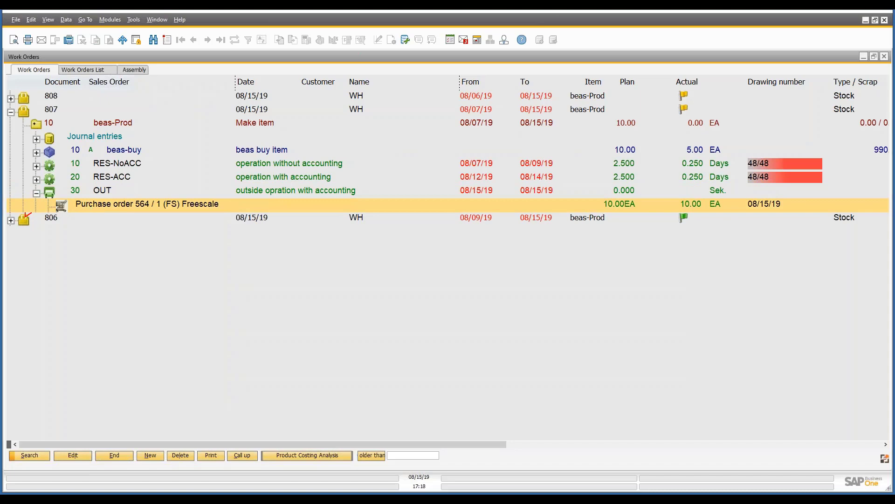
double_click(91, 206)
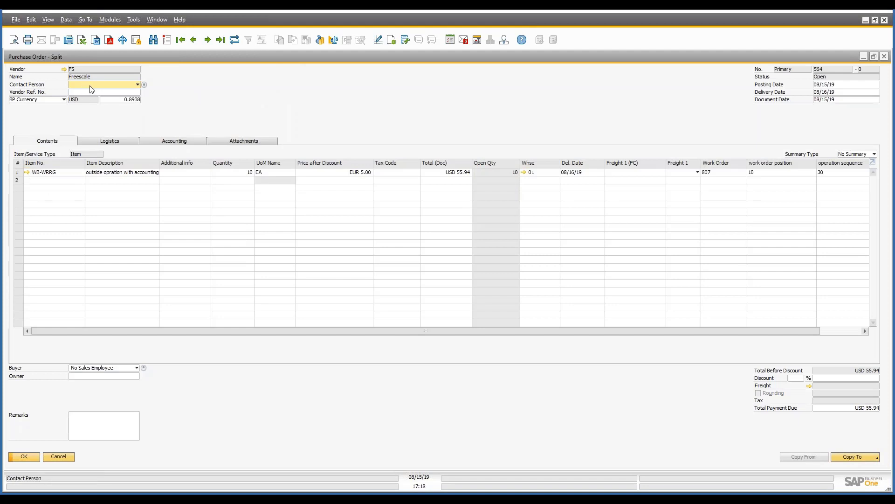
left_click(27, 173)
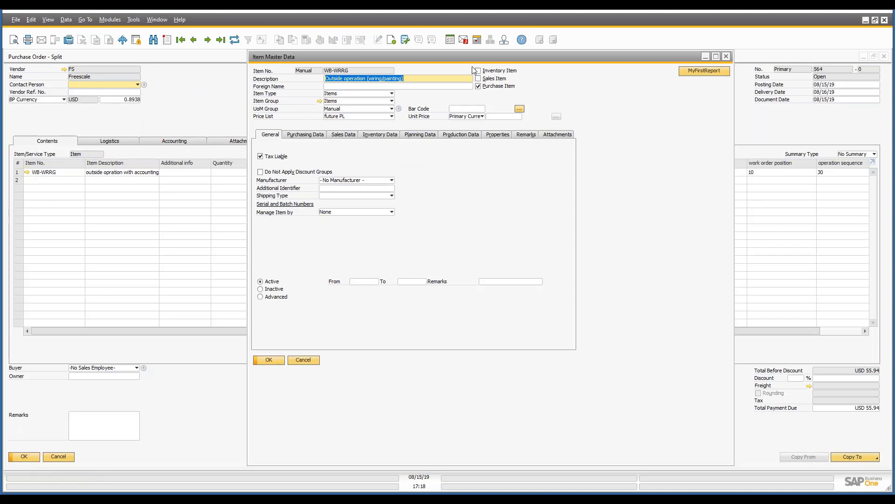
left_click(269, 360)
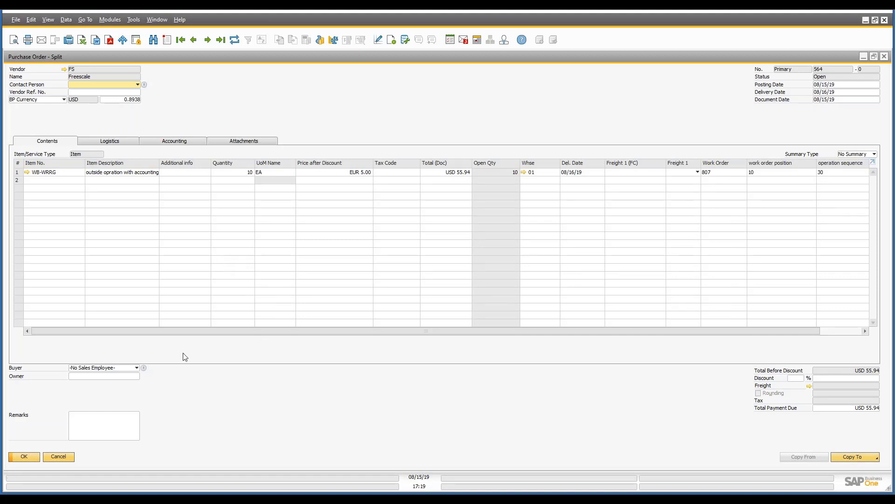
left_click(70, 456)
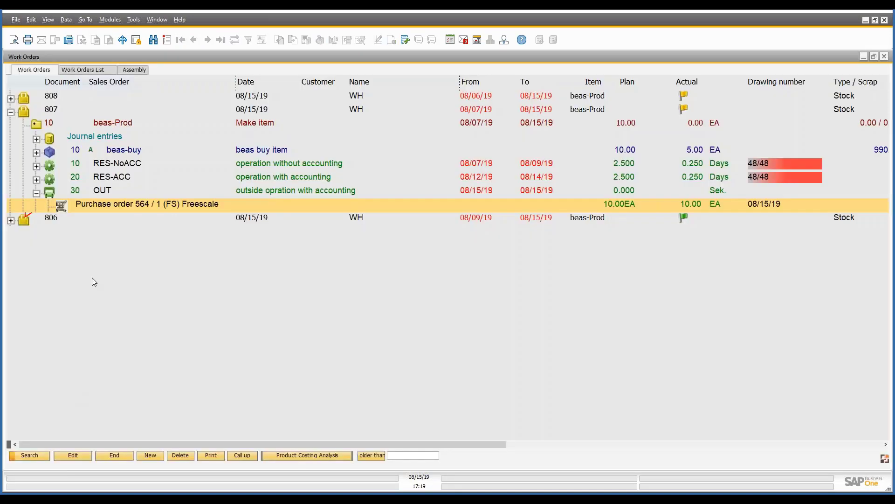
Open external operation 30 OUT again, check its supplier, item and price settings, and close it without changes.
left_click(104, 194)
double_click(105, 194)
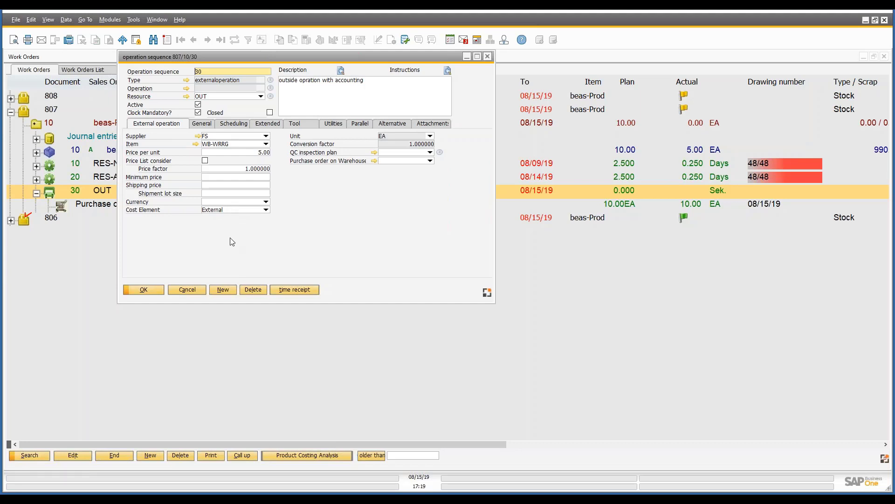
left_click(187, 289)
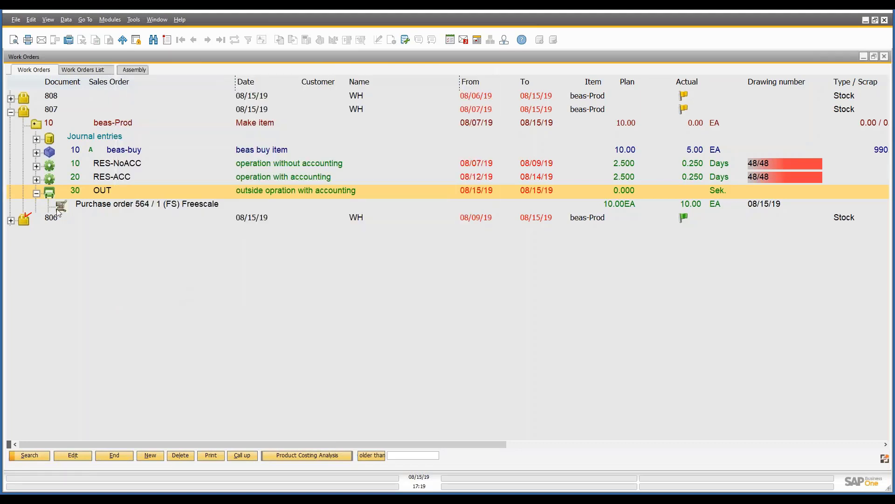
Post a goods receipt from external production for the Freescale purchase order with delivery quantity 5, and close the receipt window.
right_click(83, 209)
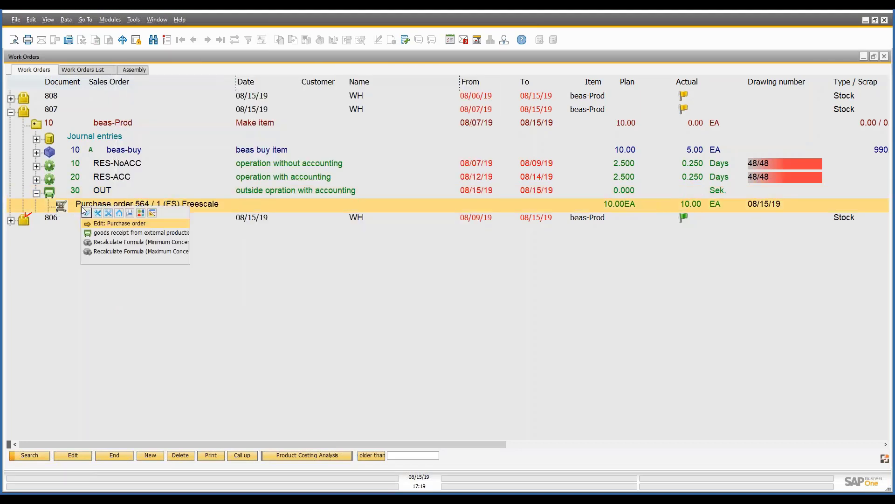
left_click(109, 233)
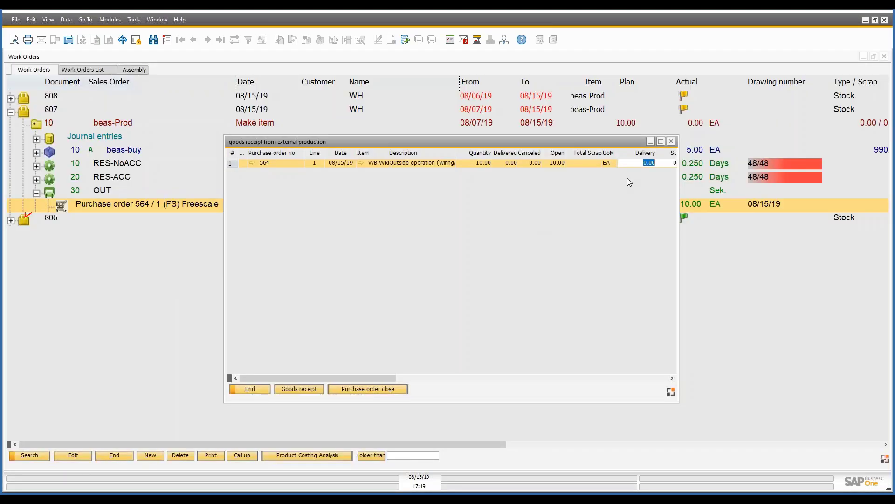
type("5")
key("Tab")
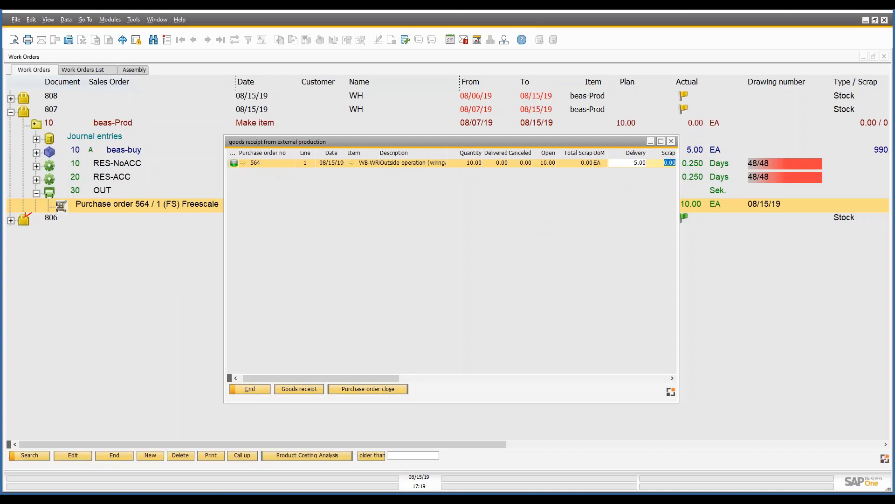
left_click(306, 393)
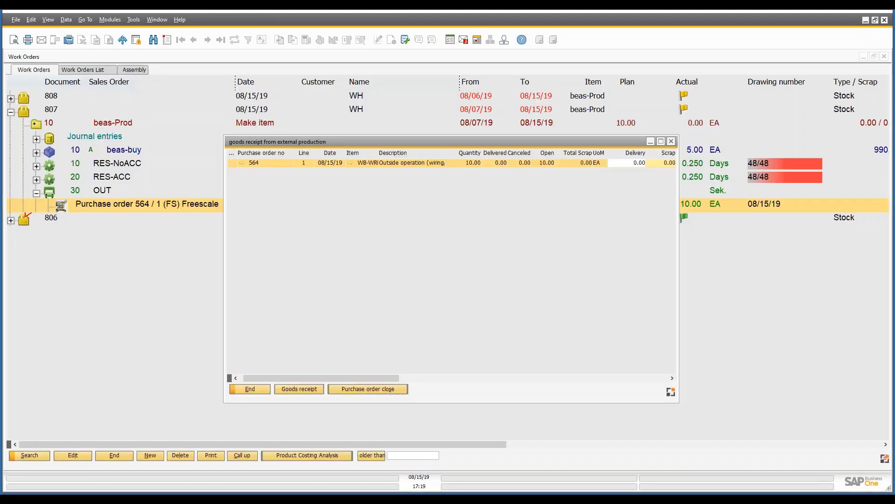
left_click(259, 388)
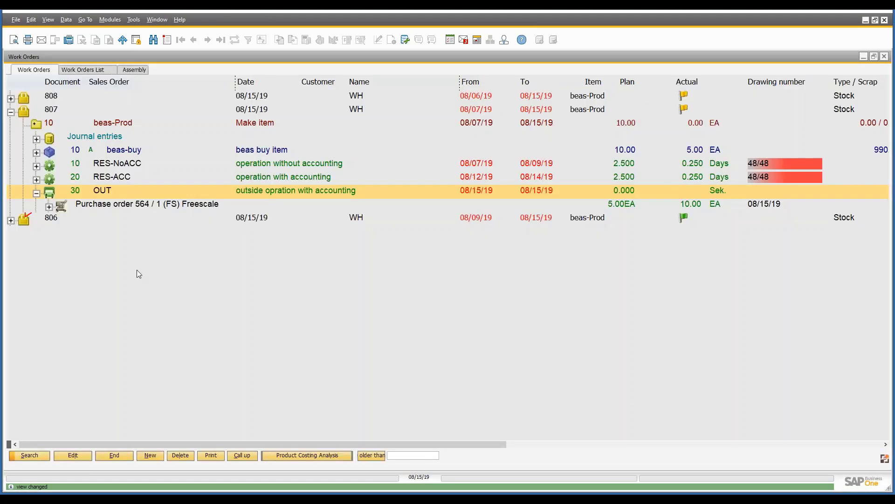
Open the goods receipt under the Freescale purchase order, check its contents and accounting details, and close it.
left_click(49, 206)
double_click(91, 220)
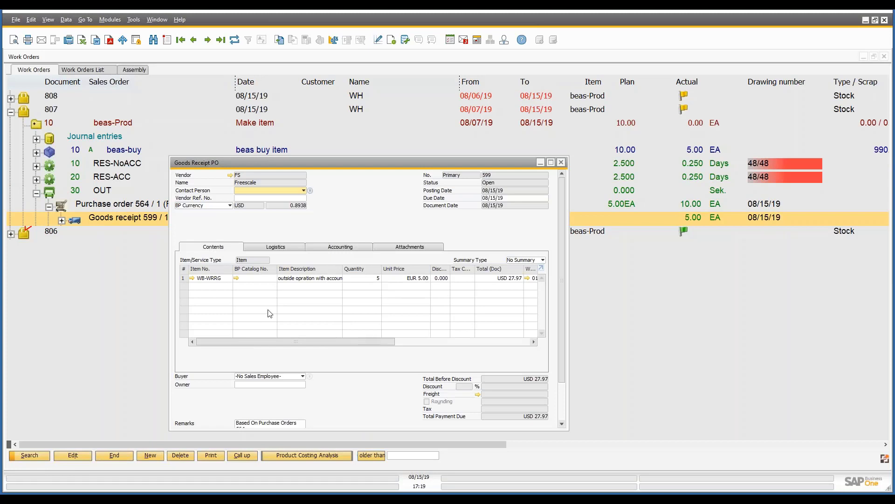
left_click(362, 248)
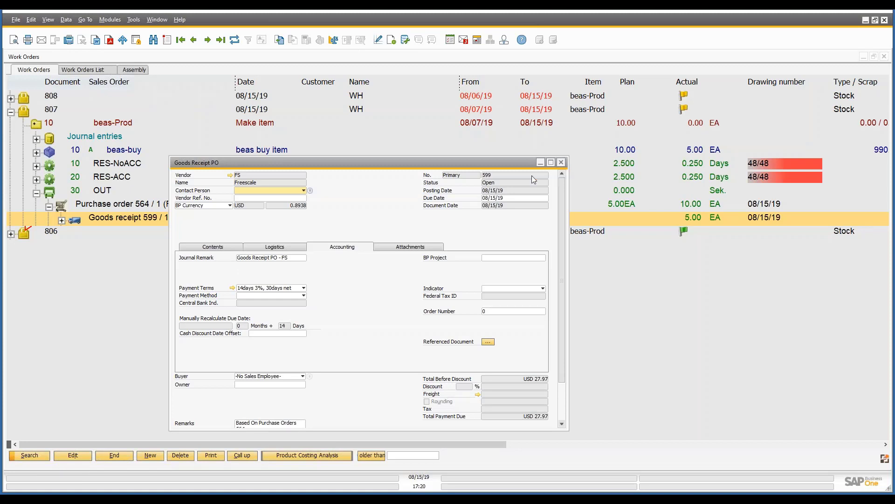
left_click(561, 162)
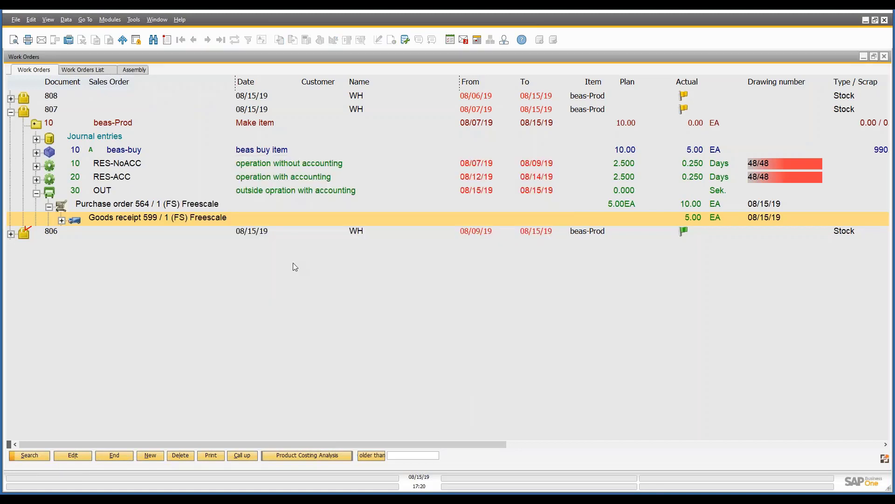
Expand the goods receipt's journal entry for the external operation and review its Outside services and Work In Progress - Material lines.
left_click(61, 220)
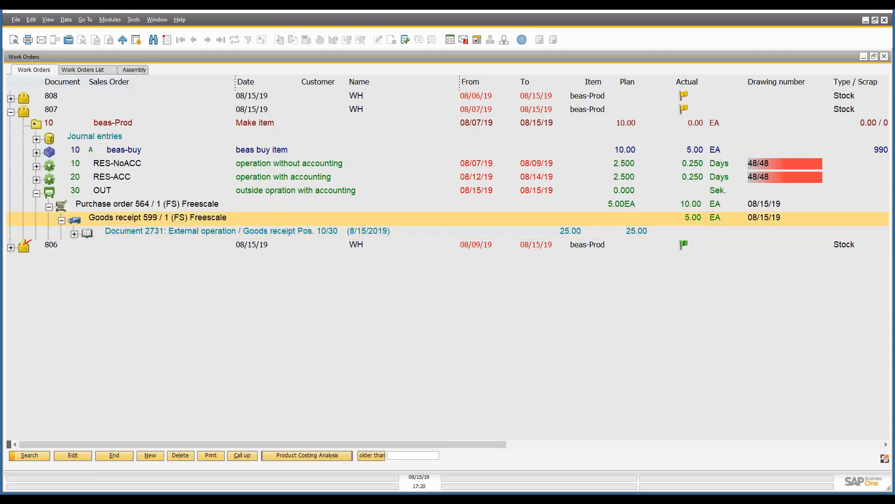
left_click(74, 234)
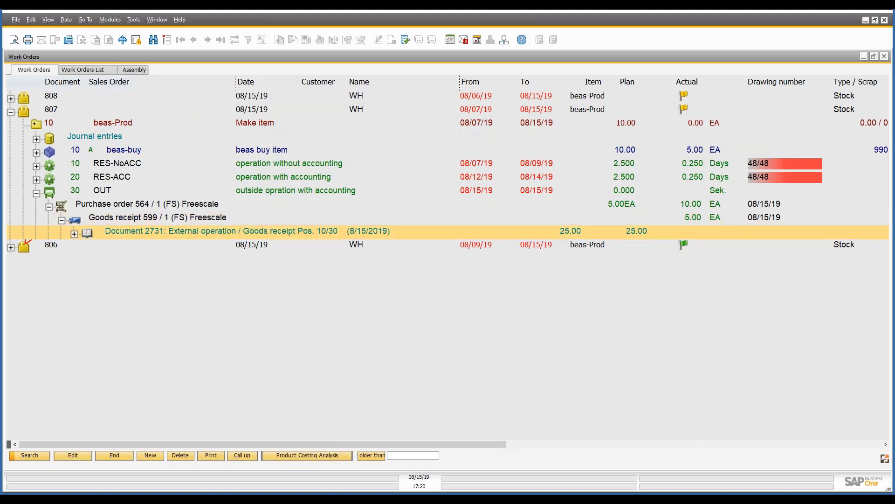
left_click(87, 248)
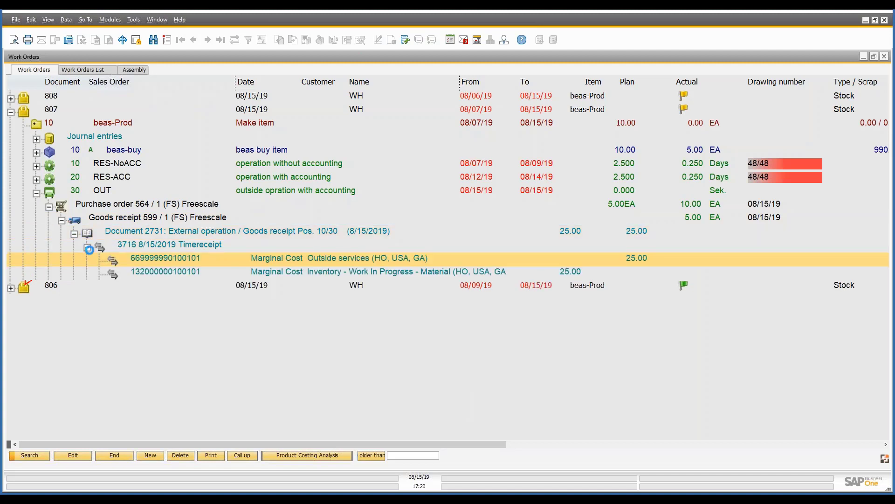
left_click(336, 261)
left_click(344, 273)
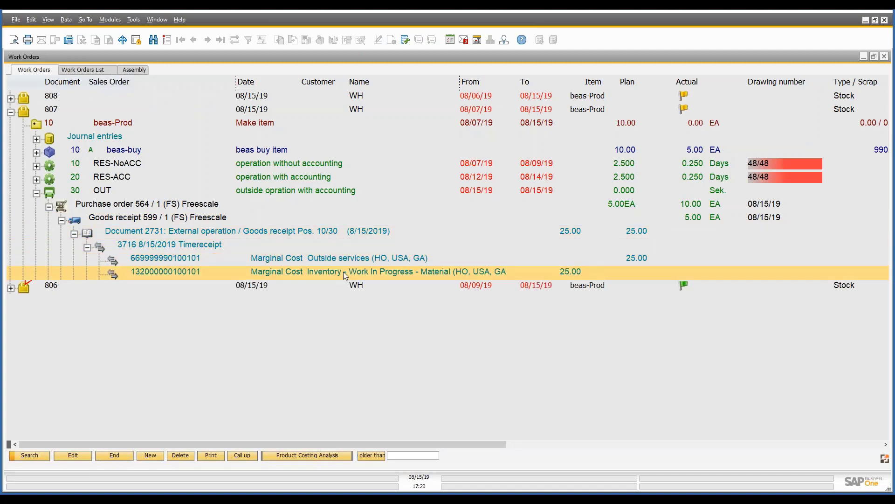
left_click(384, 256)
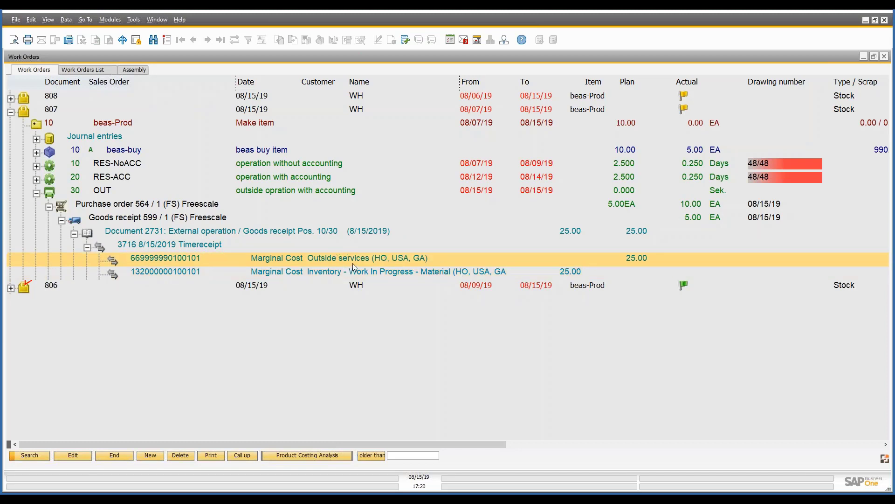
left_click(367, 275)
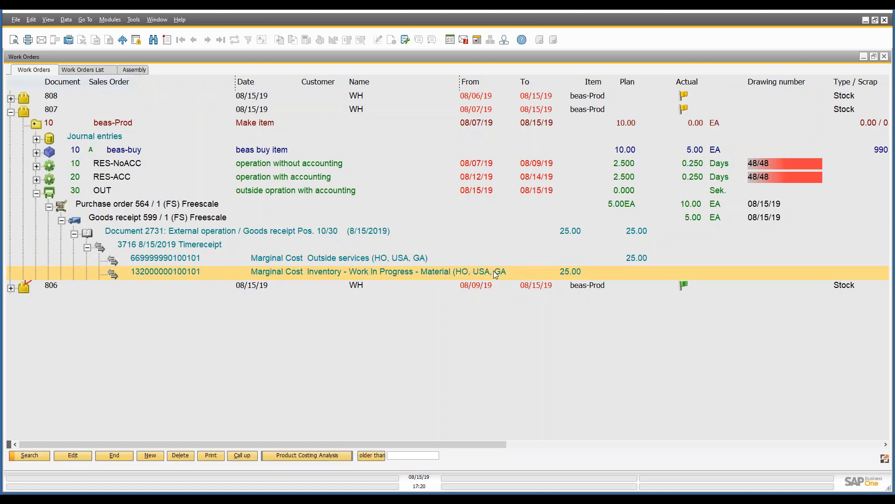
Open position 10 beas-Prod, review its journal account lines and WIP amounts at a larger text size, and close the position.
left_click(123, 124)
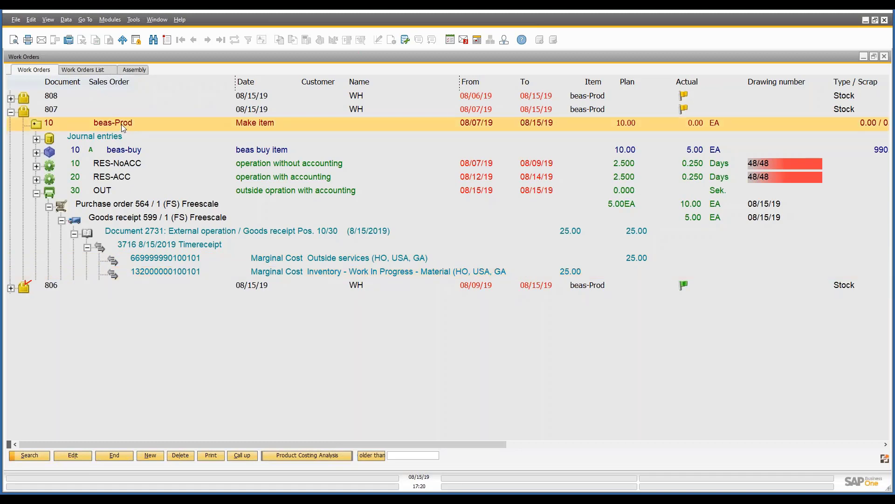
double_click(122, 124)
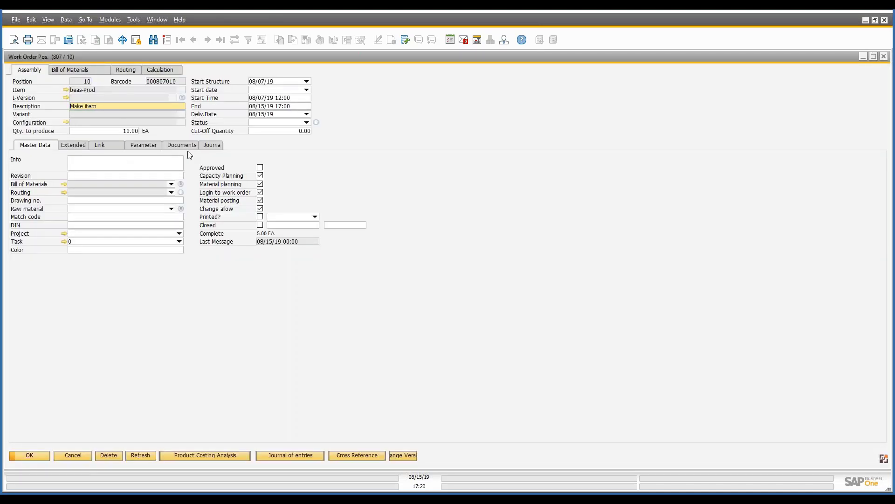
left_click(213, 145)
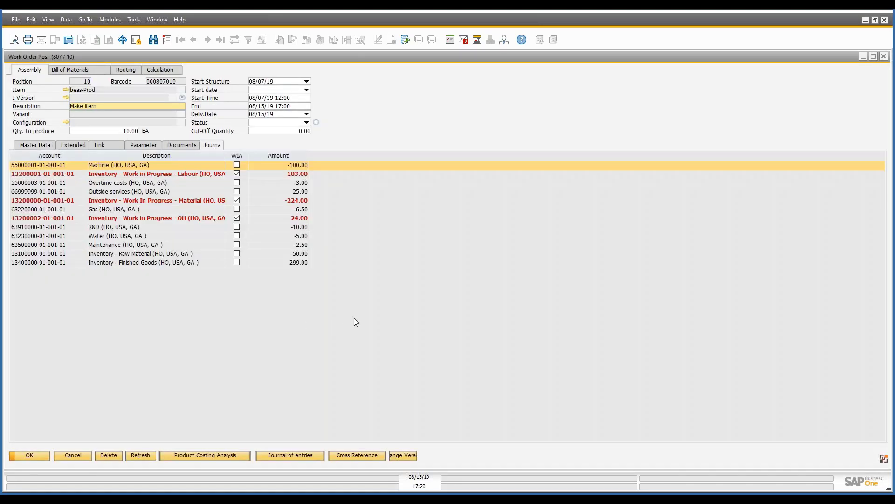
scroll(354, 318, "up", 5)
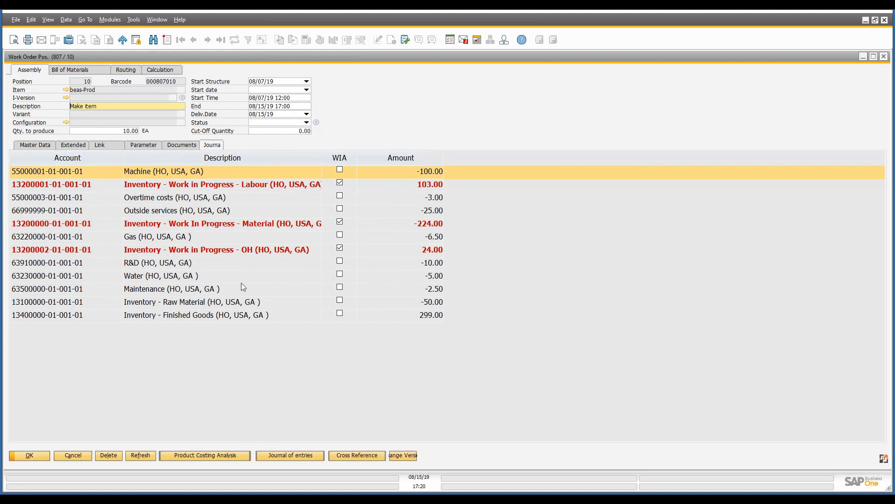
left_click(29, 456)
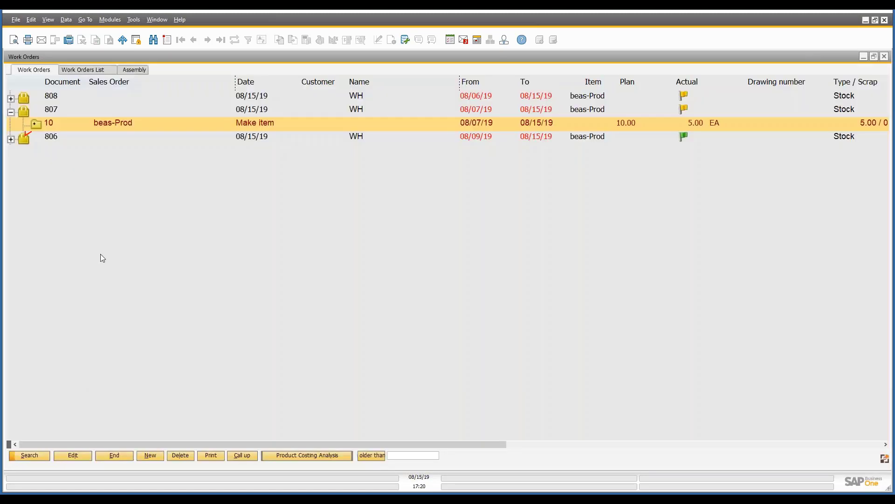
Expand position 10's journal entries and review the Work In Progress - Material and Finished Goods lines of the receipt document.
left_click(36, 124)
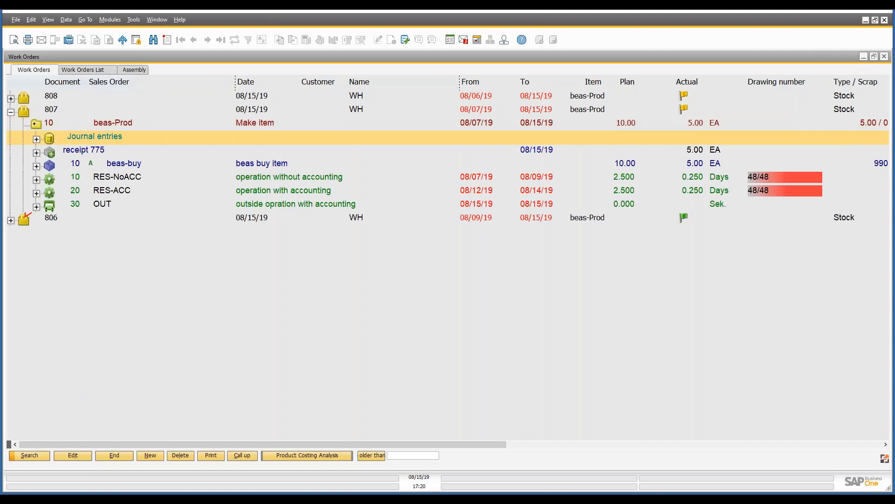
left_click(69, 152)
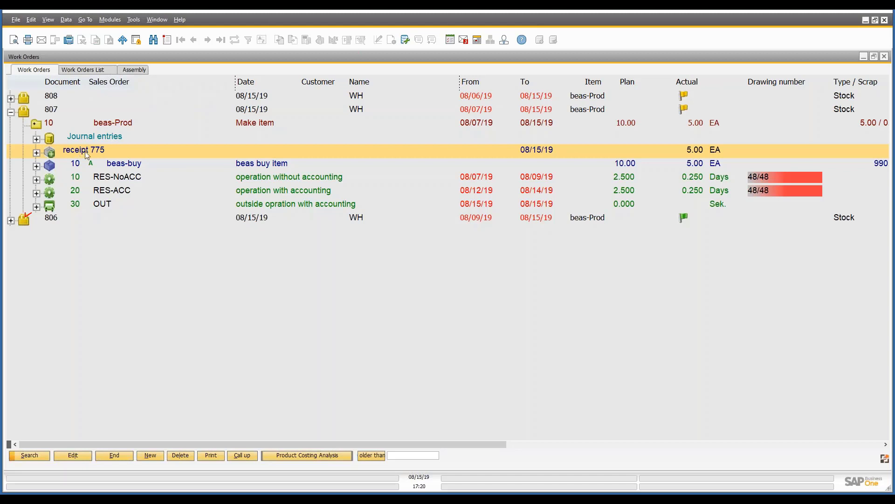
left_click(35, 139)
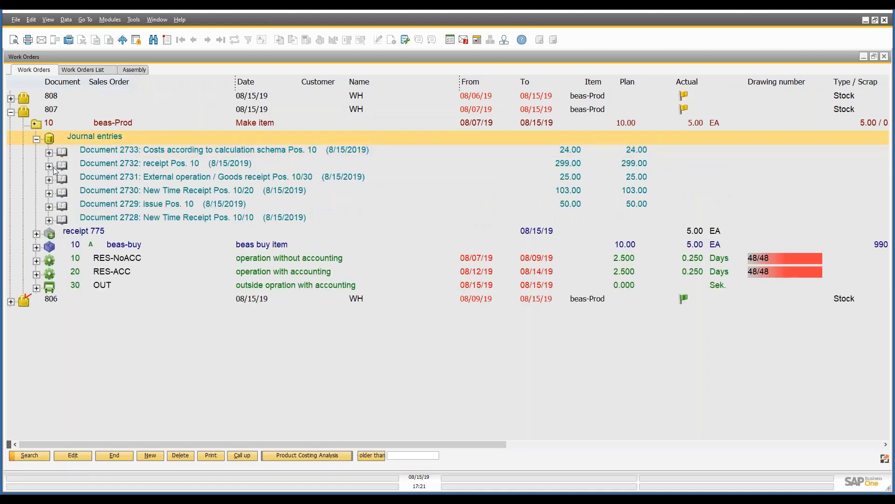
left_click(50, 167)
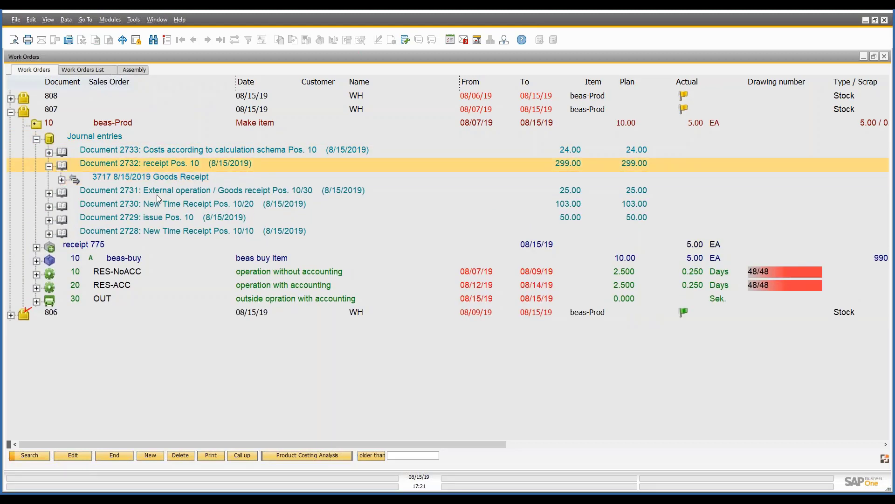
left_click(62, 180)
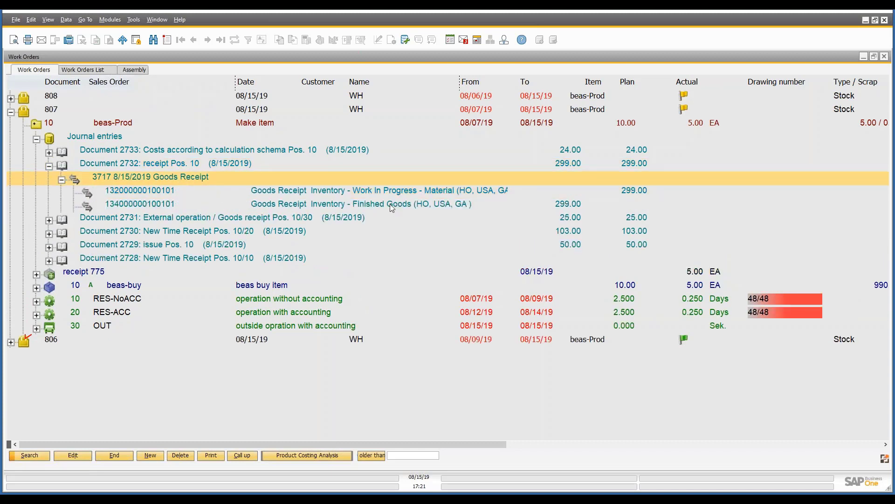
left_click(418, 192)
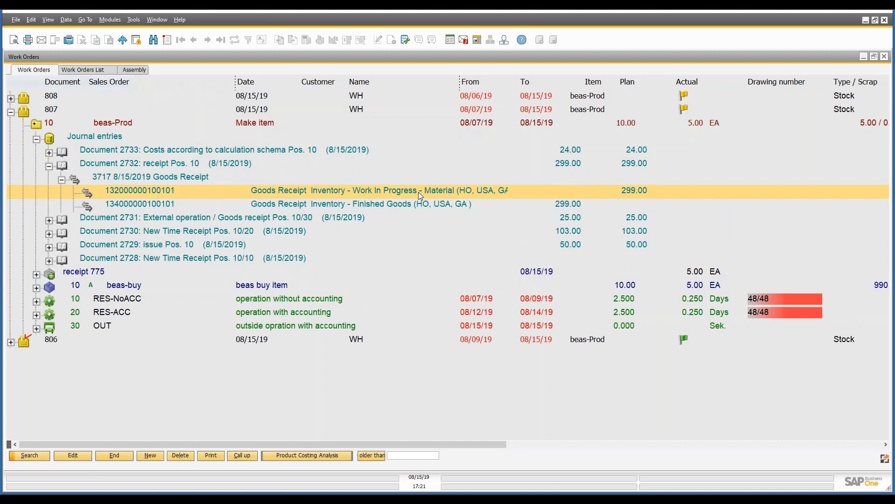
left_click(414, 205)
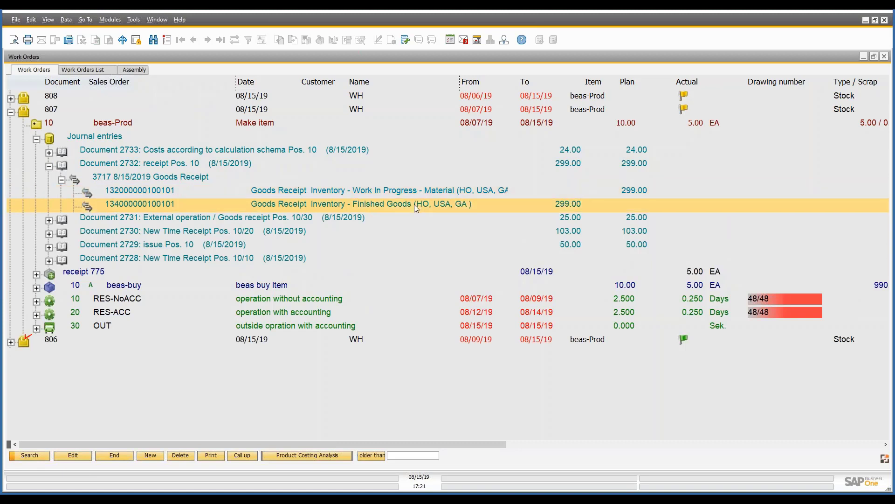
Expand the journal entry for the costs according to calculation schema and review its marginal cost and Work in Progress - OH lines.
left_click(49, 167)
left_click(49, 152)
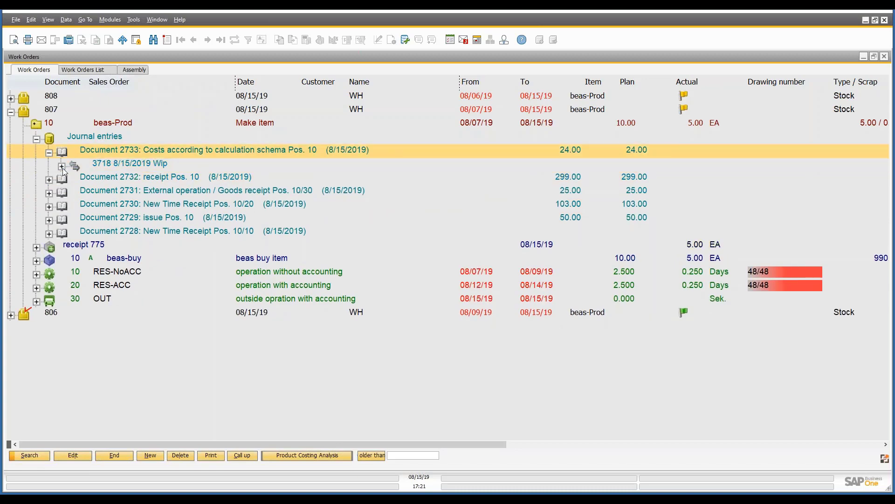
left_click(61, 167)
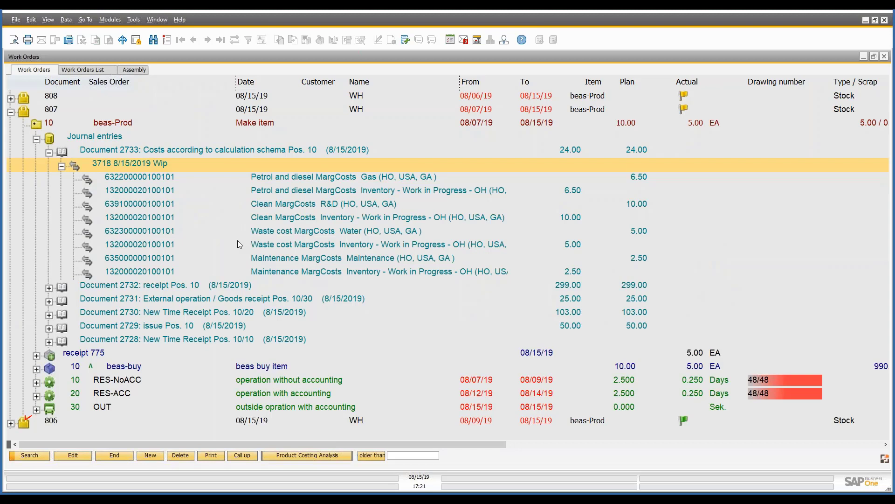
left_click(269, 178)
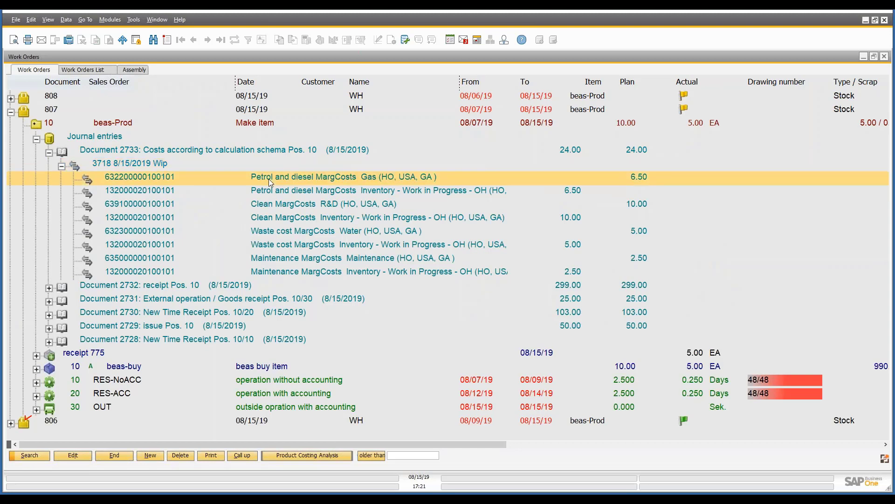
left_click(281, 197)
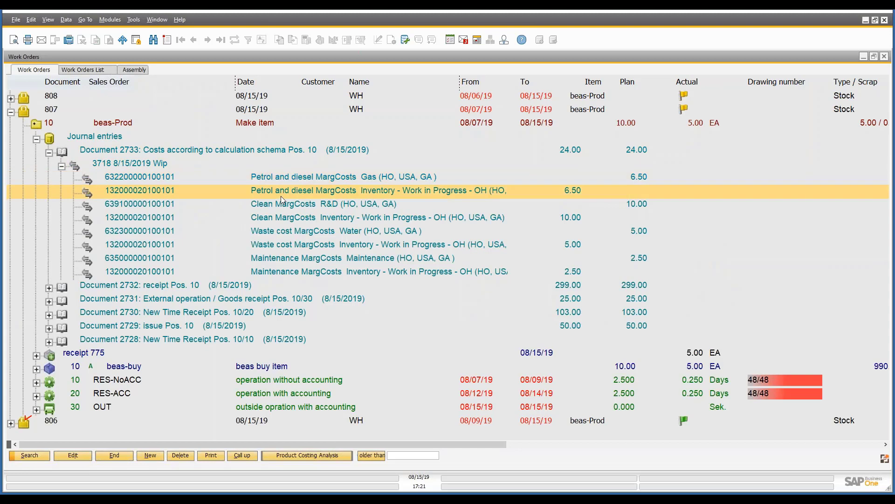
left_click(281, 205)
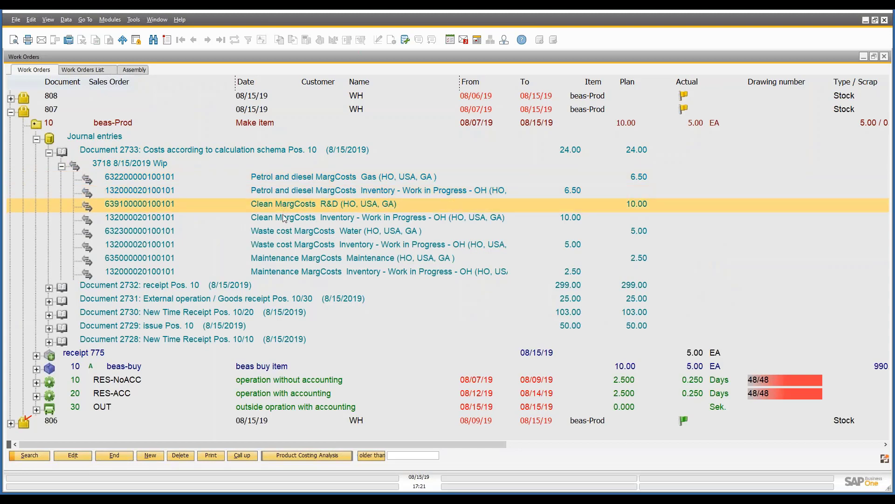
left_click(283, 219)
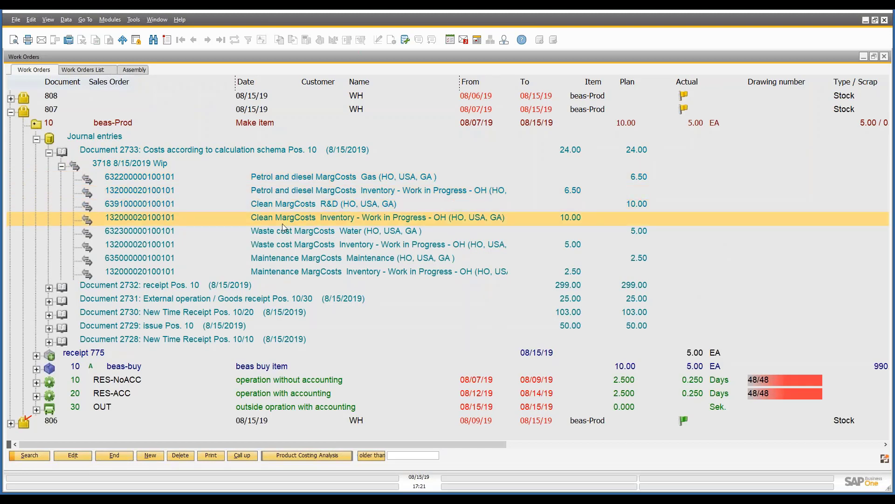
left_click(281, 233)
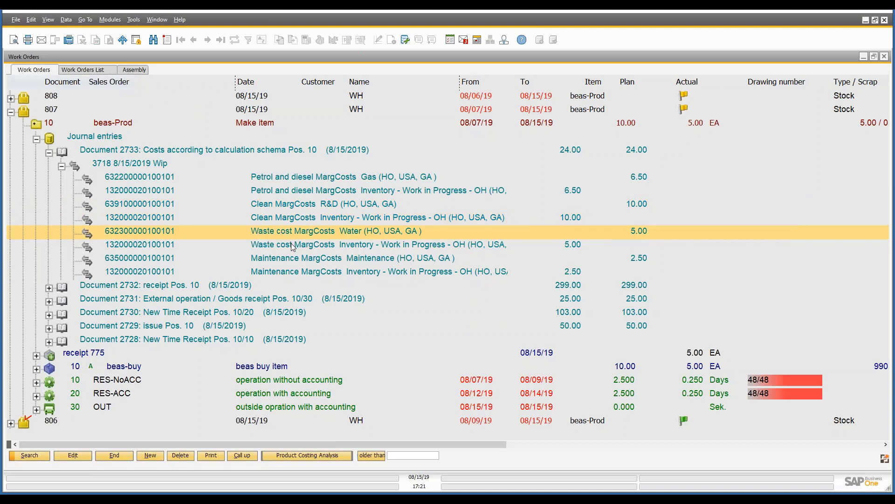
left_click(291, 242)
left_click(303, 259)
left_click(366, 277)
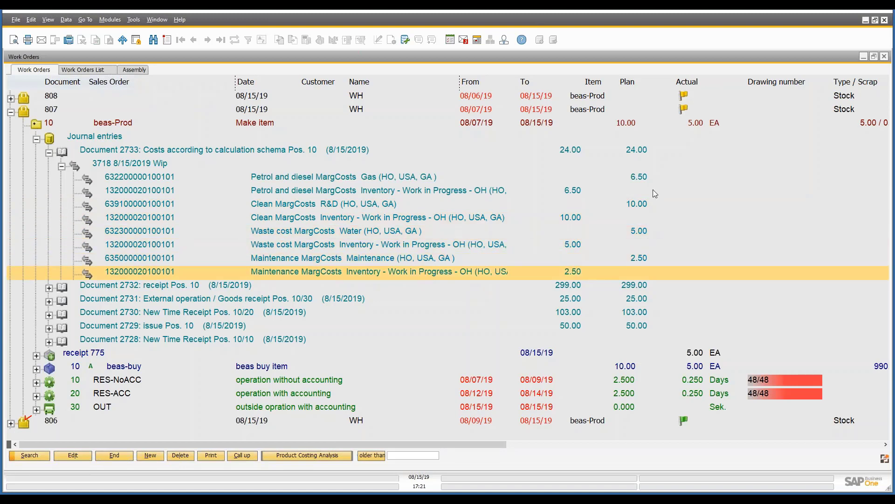
Open position 10's calculation schema EAC, inspect the Maintenance overhead's accounts, and close the schema and position without changes.
left_click(43, 123)
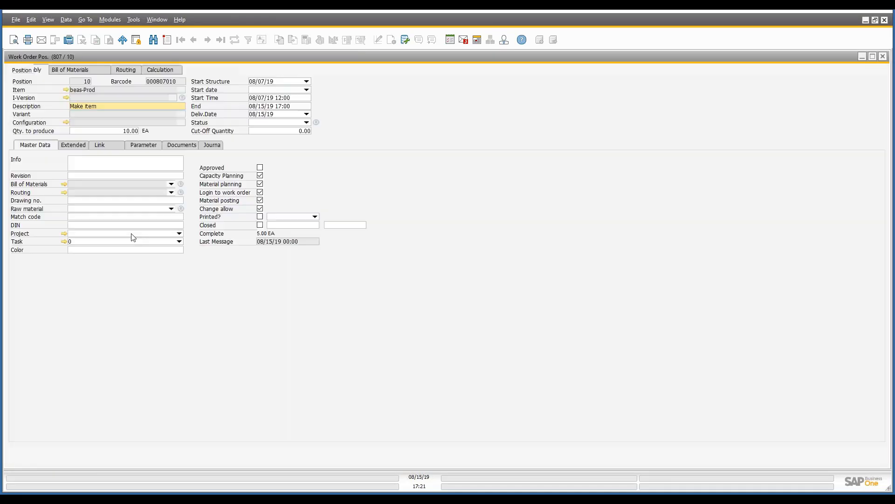
left_click(83, 147)
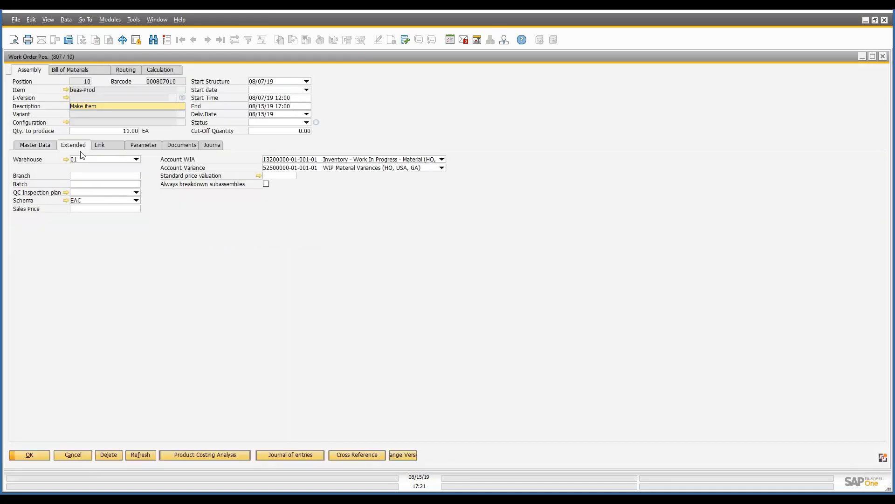
left_click(66, 202)
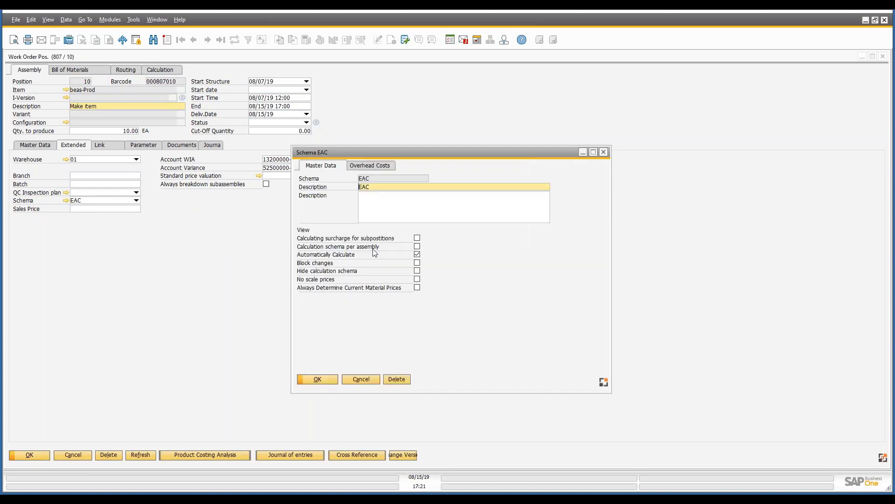
left_click(370, 165)
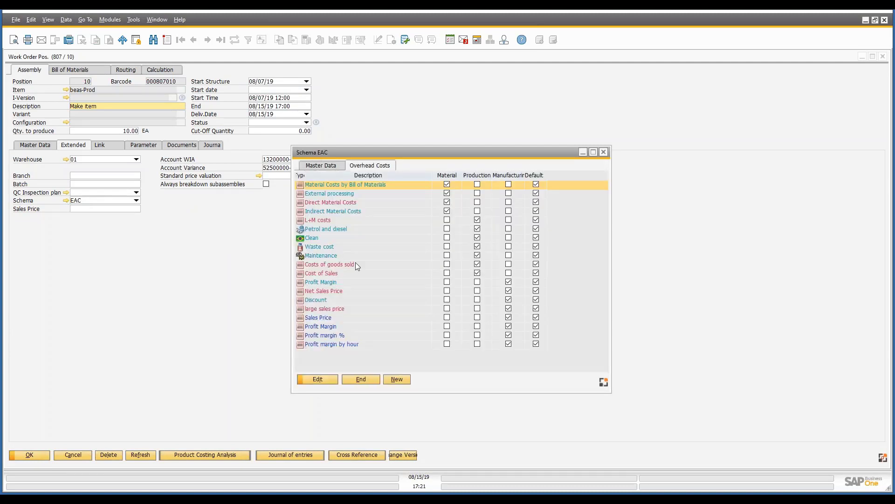
double_click(334, 256)
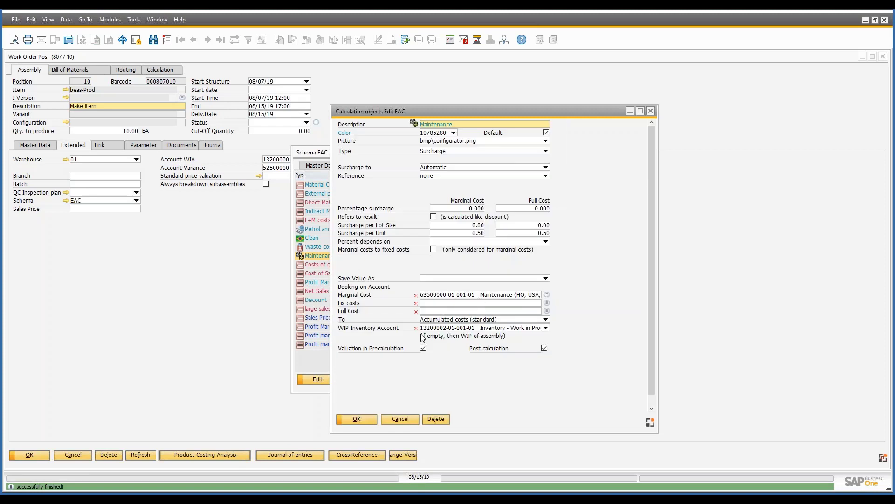
left_click(404, 419)
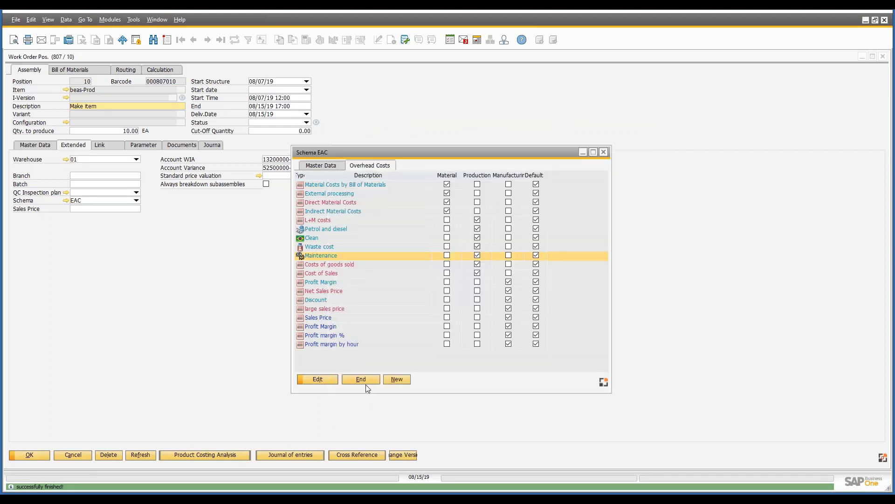
left_click(365, 381)
left_click(69, 454)
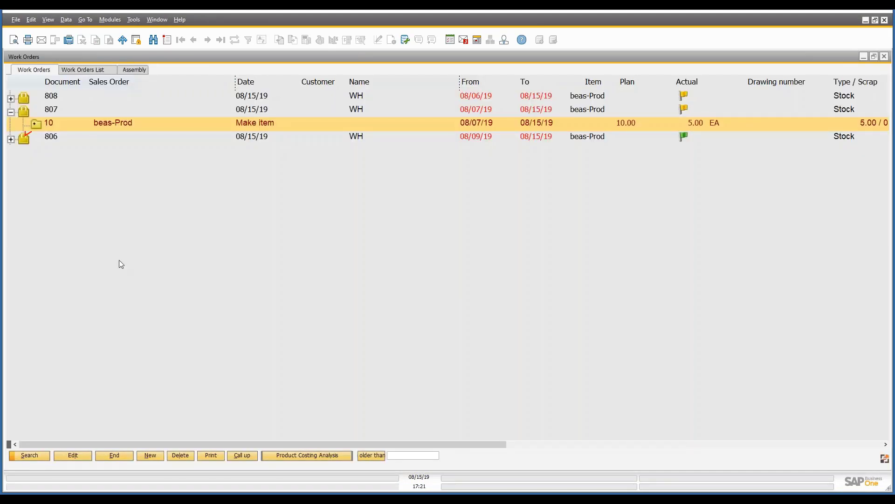
Reopen position 10, check the labour, overhead and material WIP amounts in its journal, and close the position.
left_click(35, 123)
left_click(35, 123)
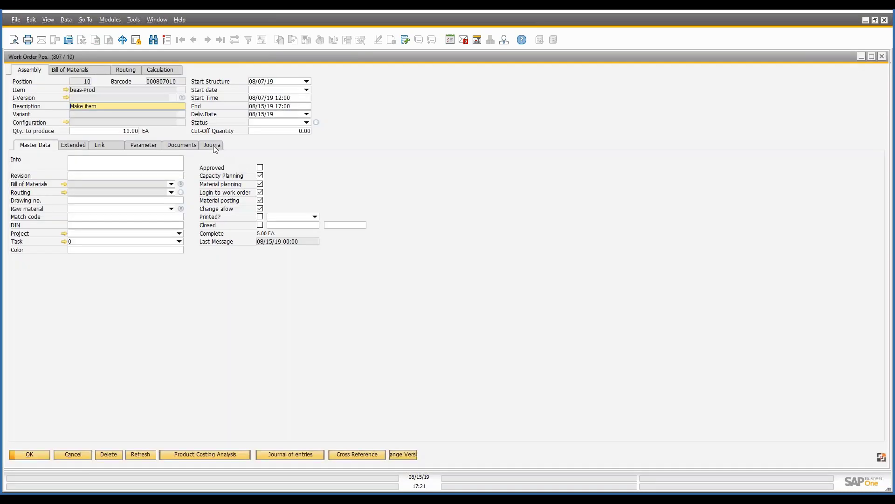
left_click(213, 145)
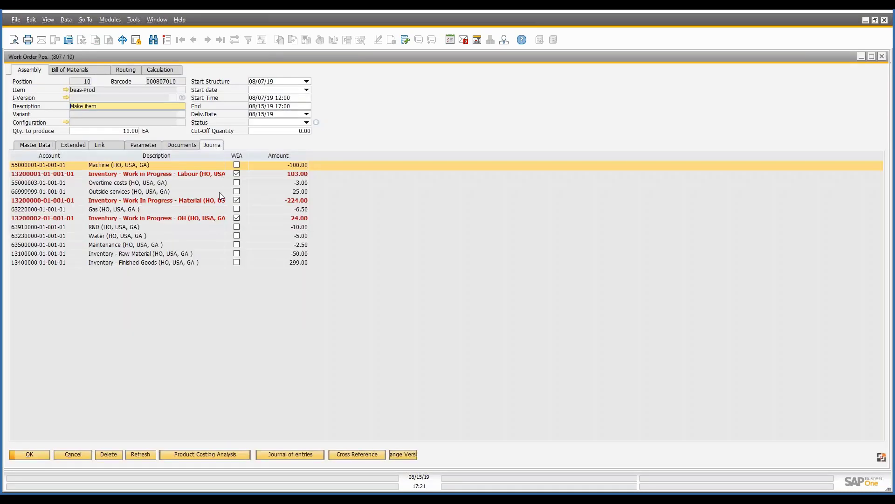
left_click(303, 174)
left_click(304, 216)
left_click(302, 204)
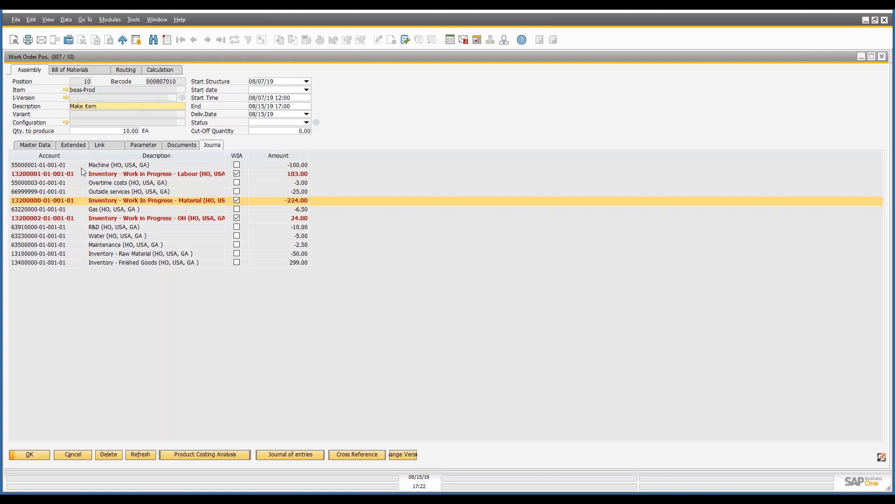
left_click(31, 453)
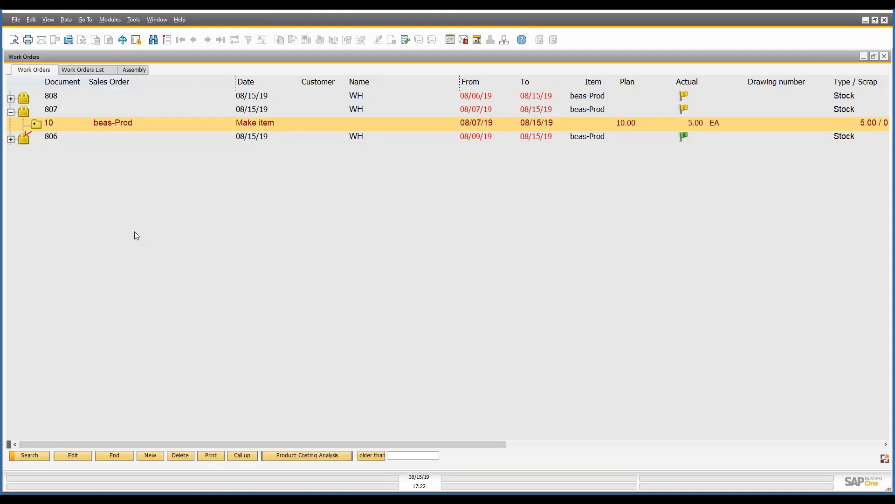
Expand position 10's journal entries again and examine the posted documents, including the time receipt for operation 20.
left_click(37, 125)
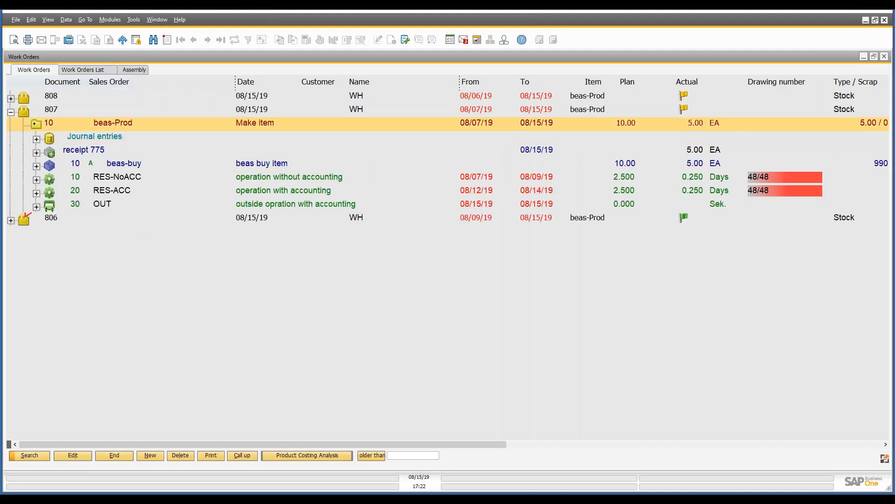
left_click(36, 139)
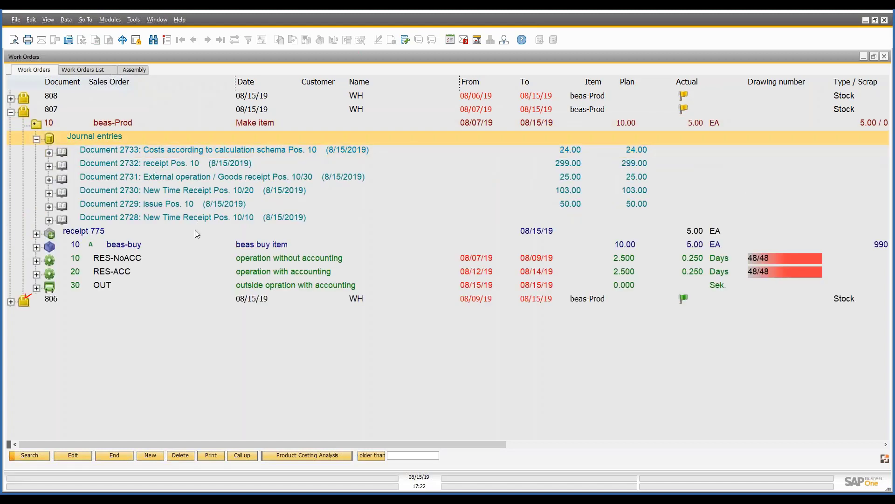
left_click(181, 191)
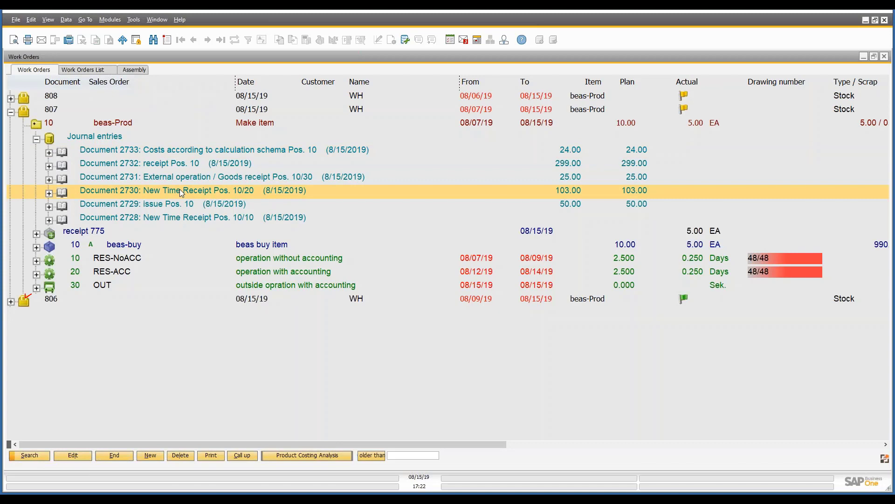
Close work order position 807/10 for beas-Prod as a document and return to the work order list.
left_click(125, 127)
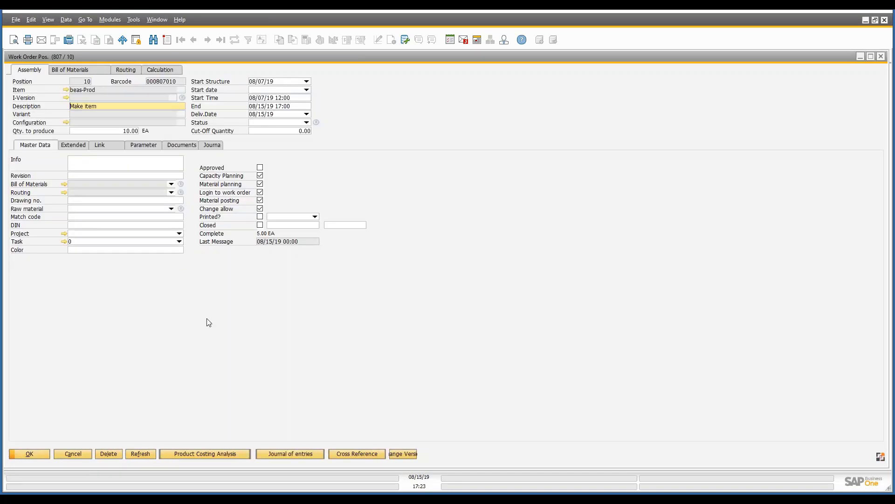
right_click(207, 318)
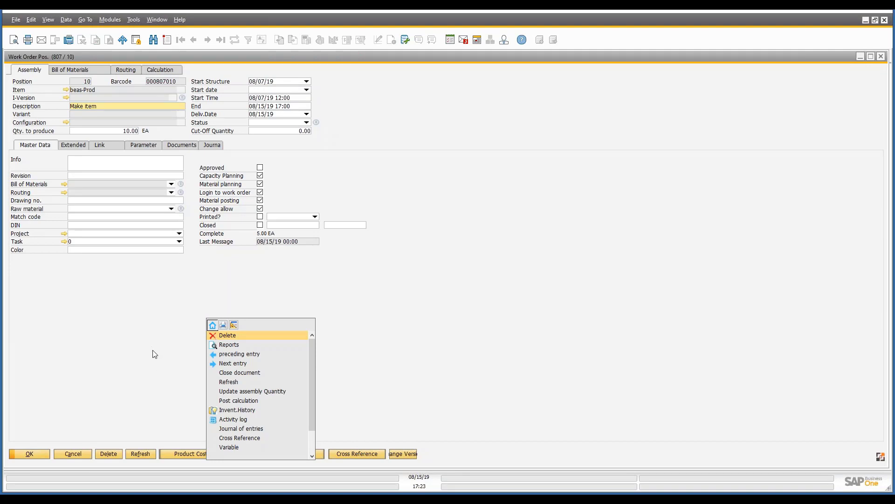
left_click(234, 374)
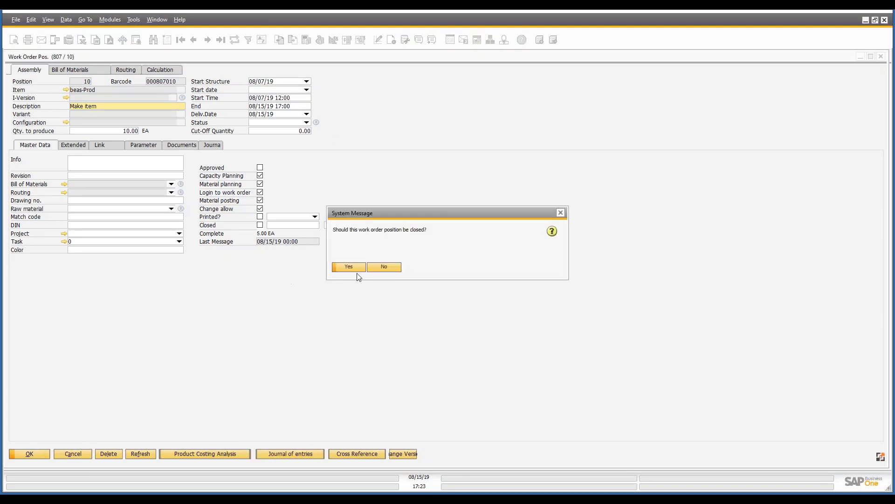
left_click(358, 273)
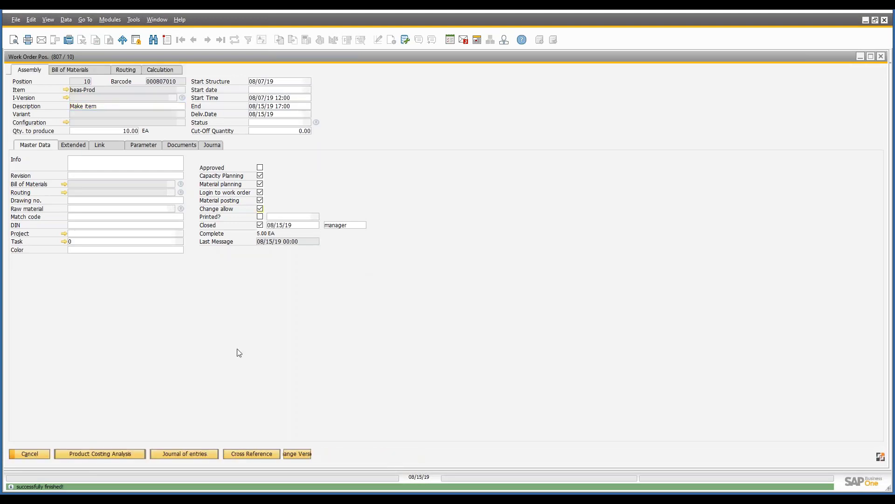
left_click(30, 453)
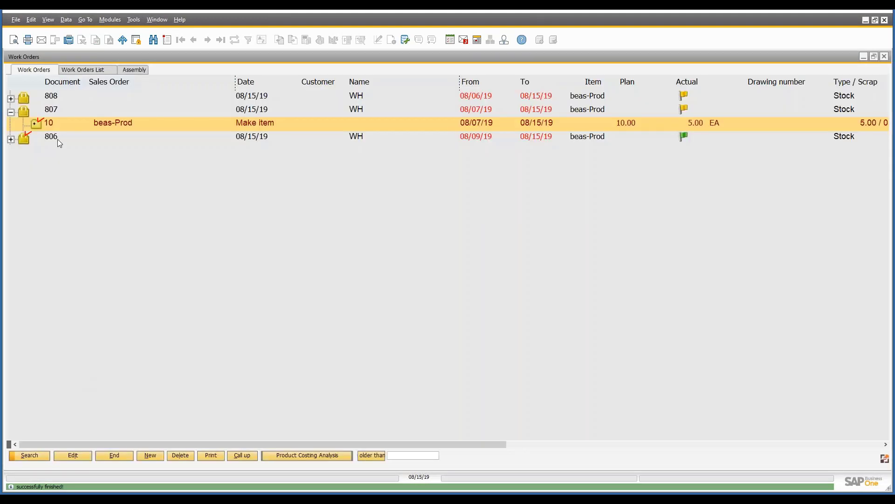
Expand the closed position's journal entries and locate the Book differences document.
left_click(38, 125)
left_click(37, 140)
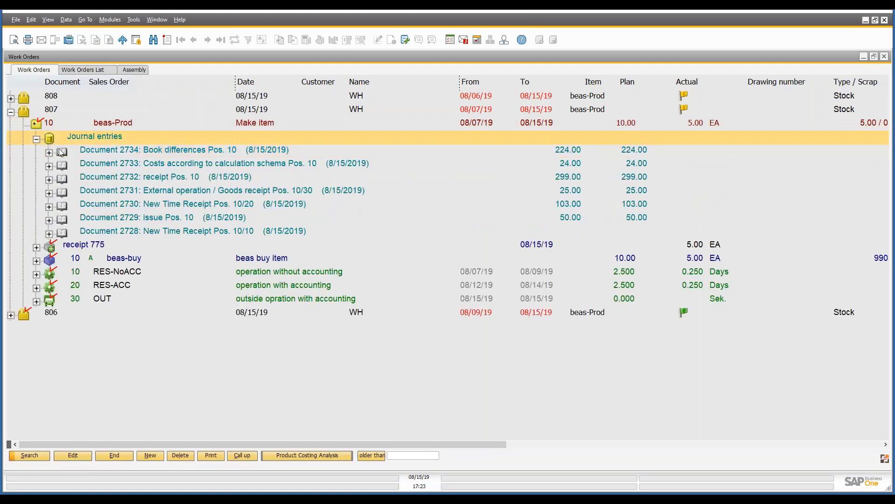
left_click(142, 154)
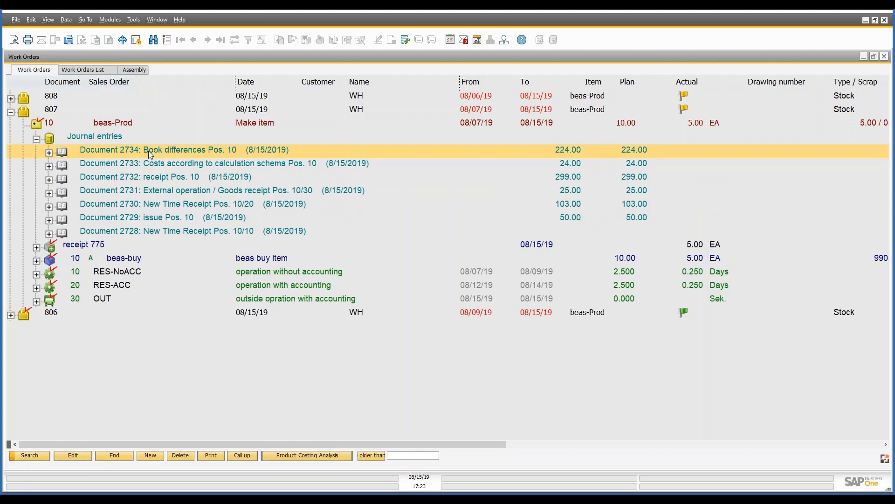
Open the closed position's journal, check the WIP and WIP Material Variances amounts in larger text, and close the position.
left_click(131, 124)
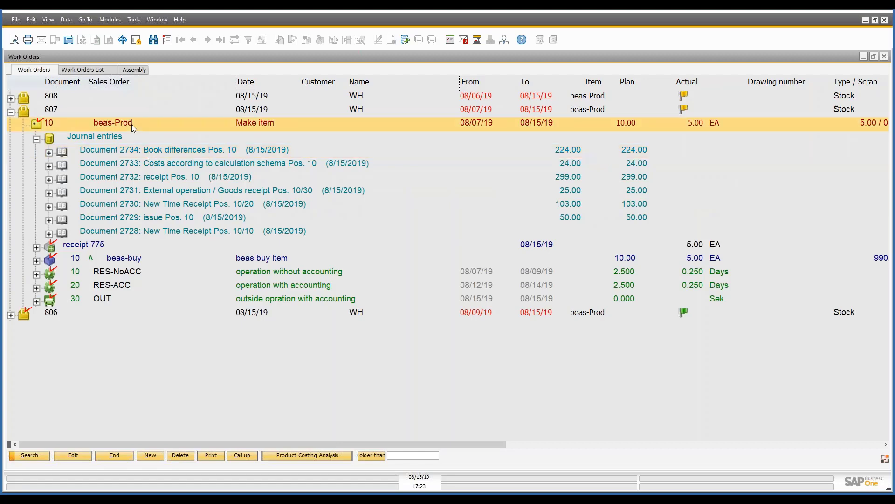
double_click(131, 123)
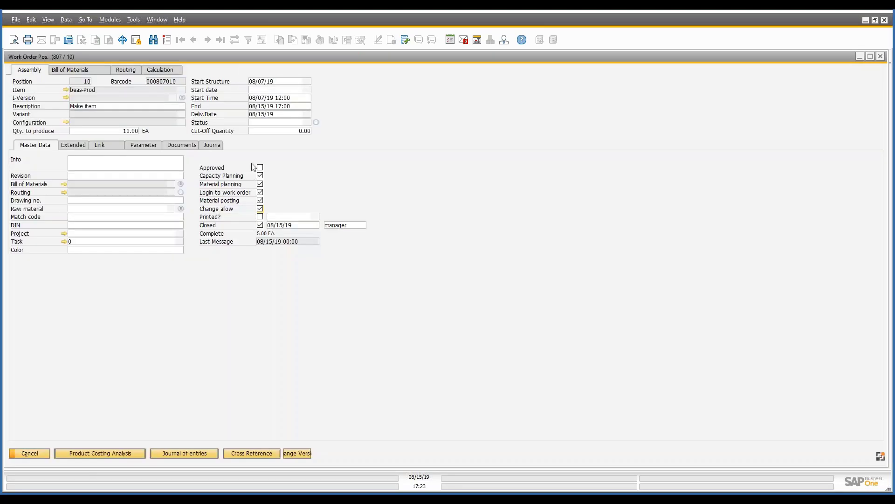
left_click(218, 145)
scroll(367, 234, "up", 4)
left_click(426, 186)
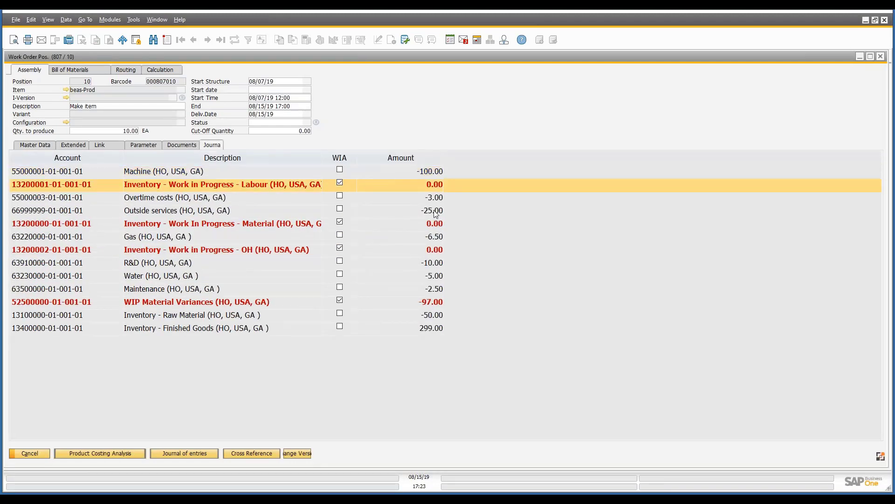
left_click(437, 225)
left_click(437, 251)
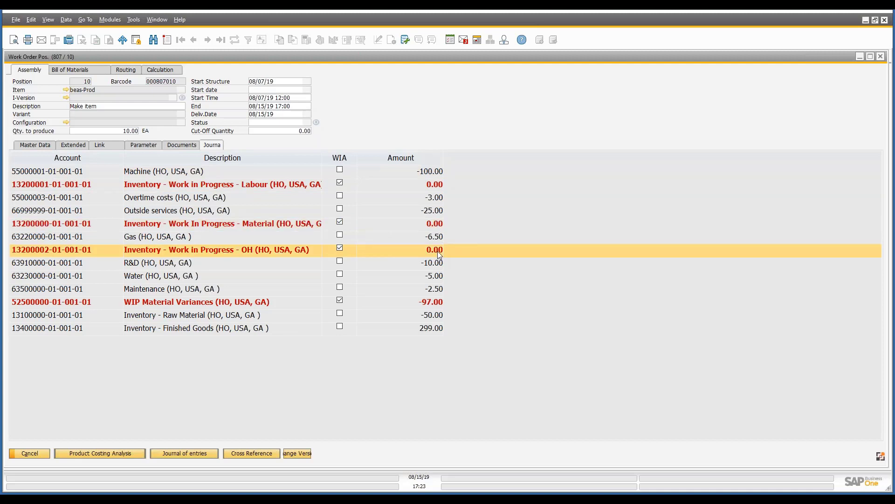
left_click(440, 304)
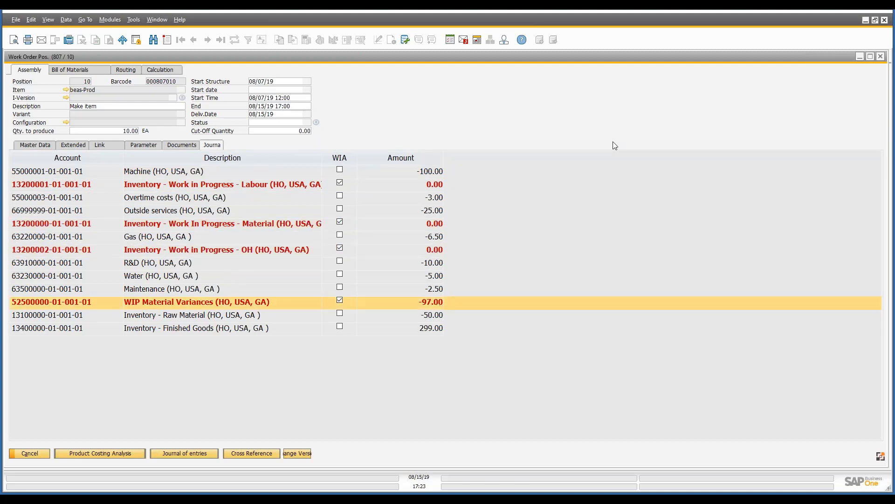
left_click(880, 56)
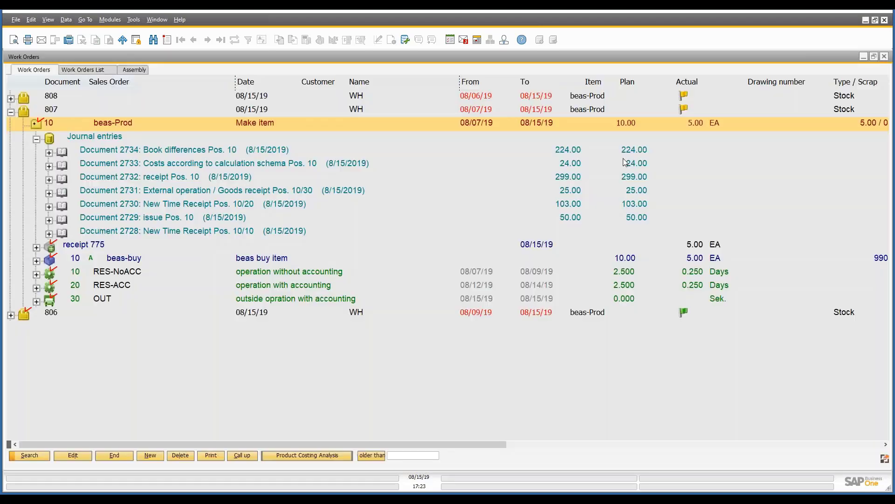
Expand the Book differences journal entry and review its labour, material, OH and WIP Material Variances lines.
left_click(49, 152)
left_click(62, 166)
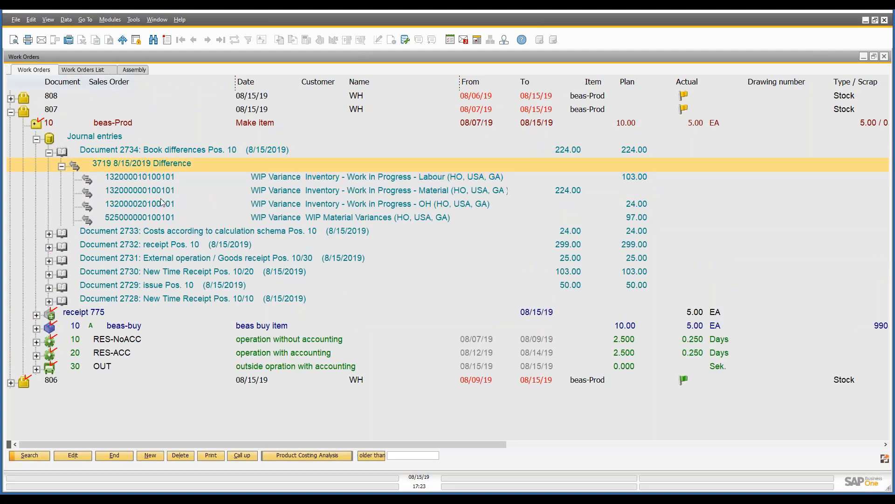
left_click(429, 177)
left_click(428, 192)
left_click(427, 205)
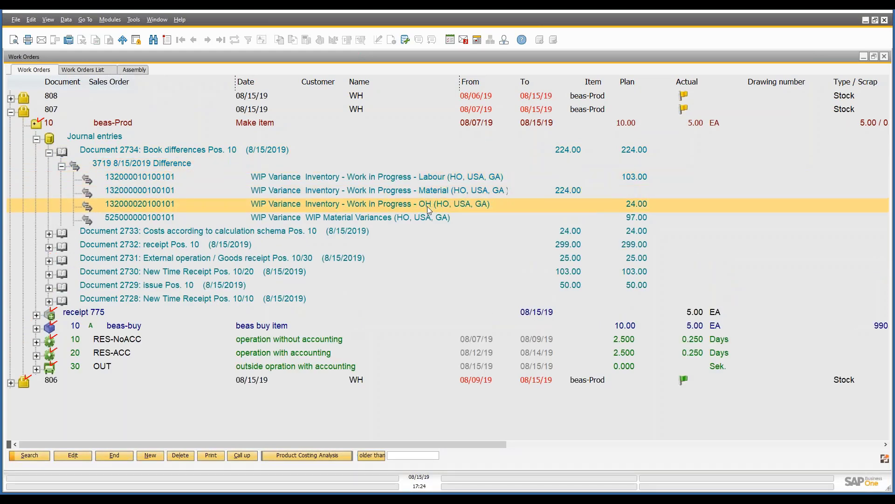
left_click(410, 217)
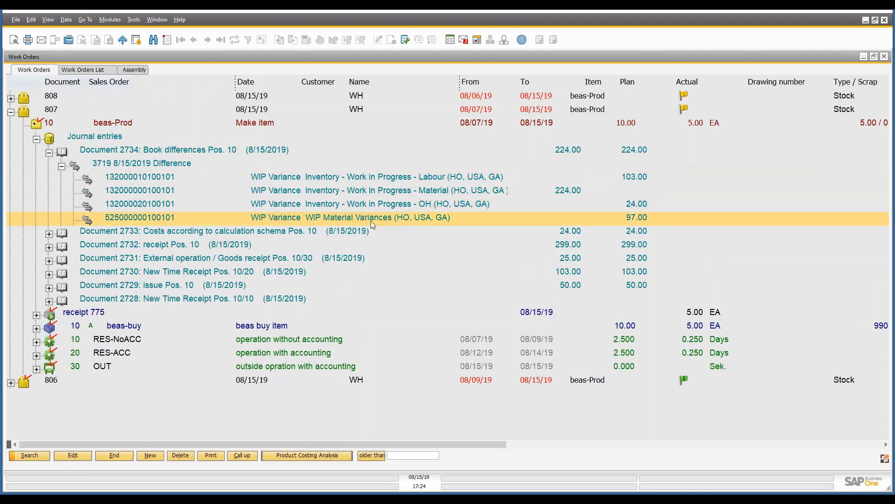